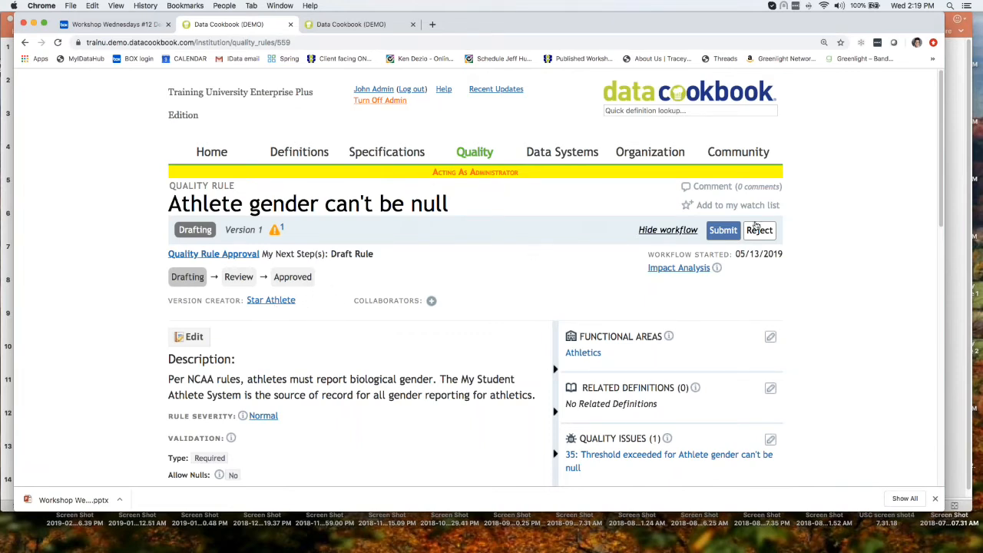
Submit the rule 'Athlete gender can't be null' to Review without a comment.
{"action": "left_click", "coordinate": [723, 230]}
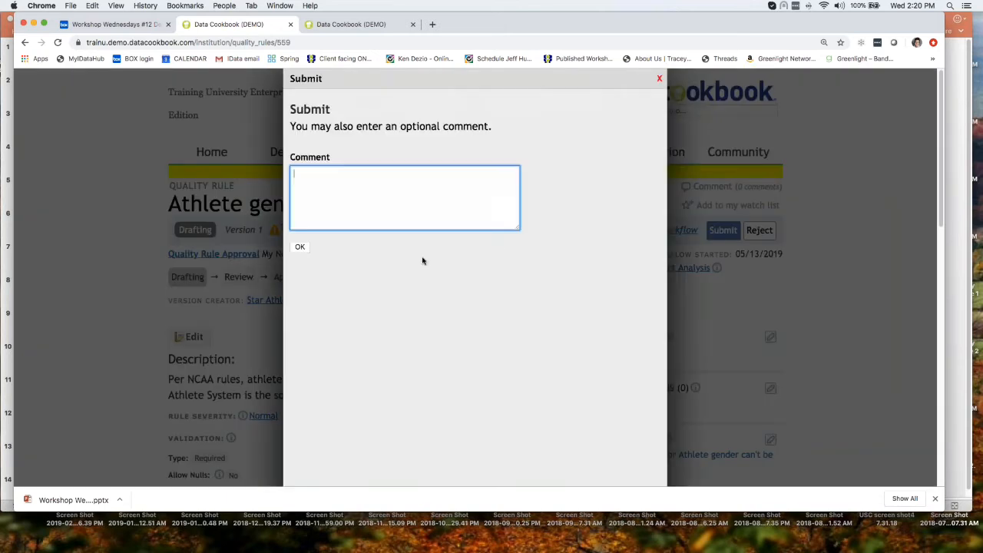
{"action": "left_click", "coordinate": [301, 247]}
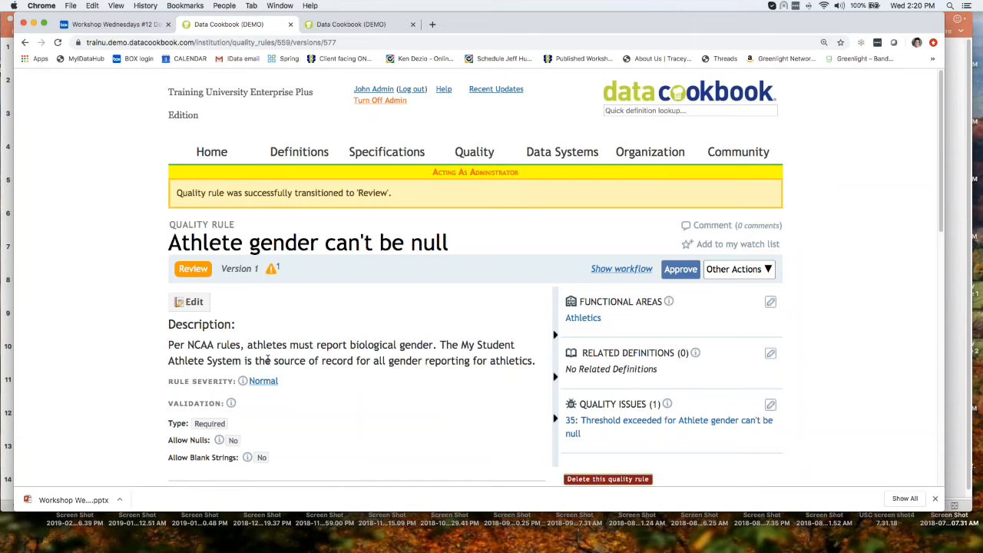
{"action": "scroll", "coordinate": [344, 407], "scroll_direction": "down", "scroll_amount": 1}
{"action": "scroll", "coordinate": [344, 407], "scroll_direction": "down", "scroll_amount": 2}
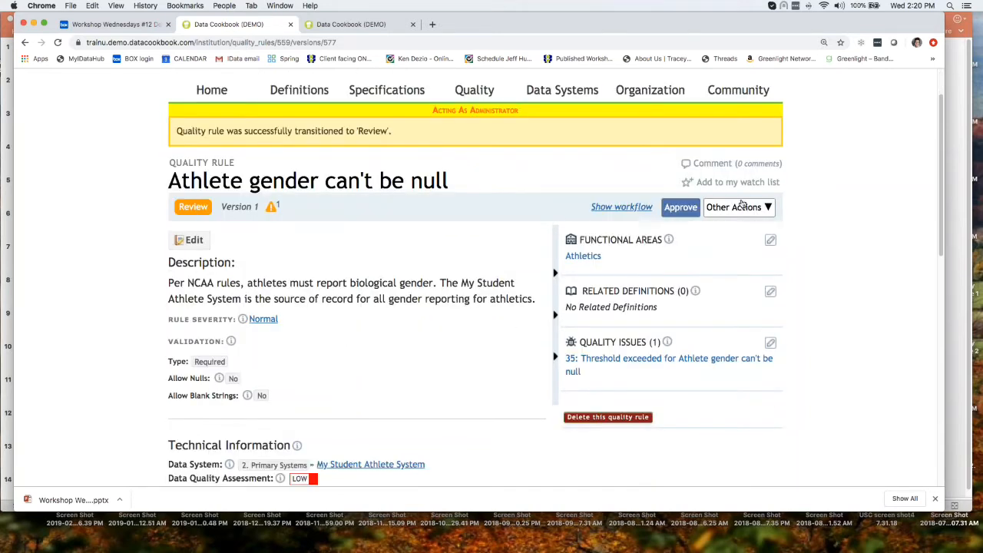
Show the rule's workflow stages, then approve the rule under review.
{"action": "left_click", "coordinate": [622, 207]}
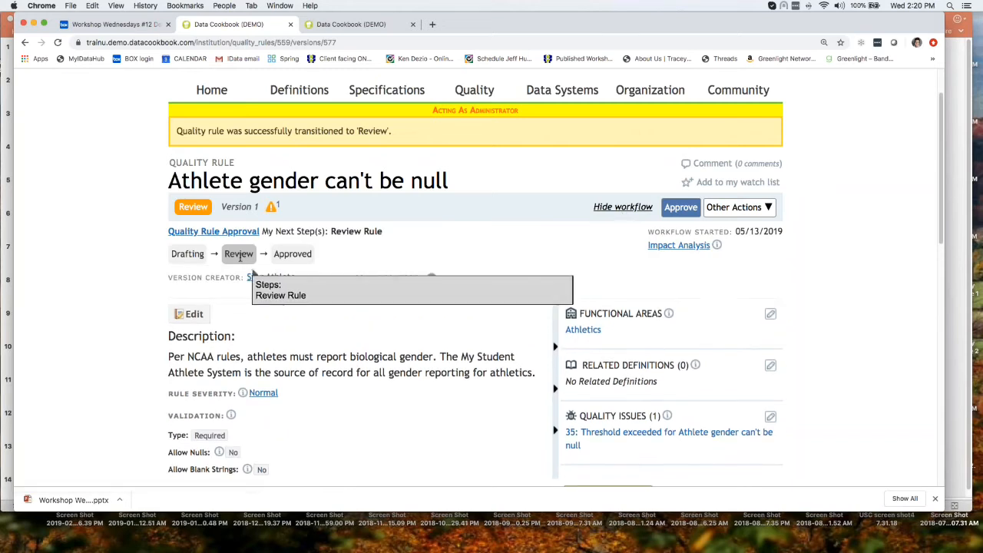
{"action": "scroll", "coordinate": [428, 349], "scroll_direction": "down", "scroll_amount": 5}
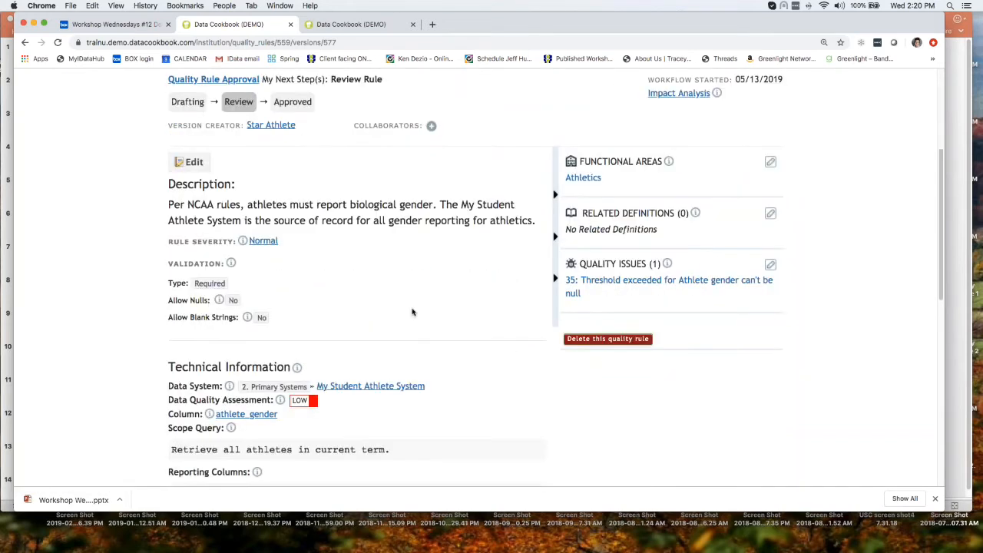
{"action": "scroll", "coordinate": [407, 334], "scroll_direction": "up", "scroll_amount": 5}
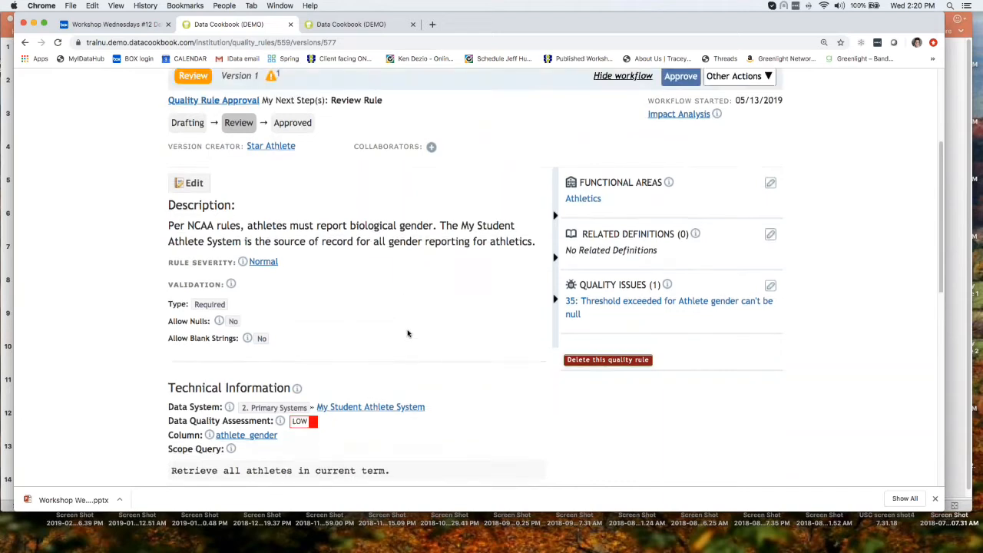
{"action": "scroll", "coordinate": [409, 340], "scroll_direction": "down", "scroll_amount": 7}
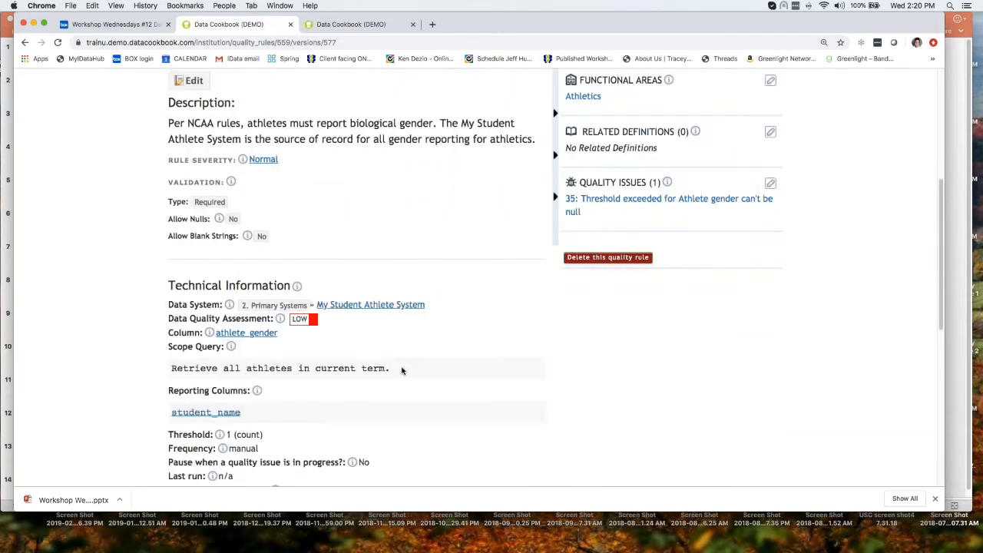
{"action": "scroll", "coordinate": [404, 361], "scroll_direction": "up", "scroll_amount": 8}
{"action": "left_click", "coordinate": [681, 269]}
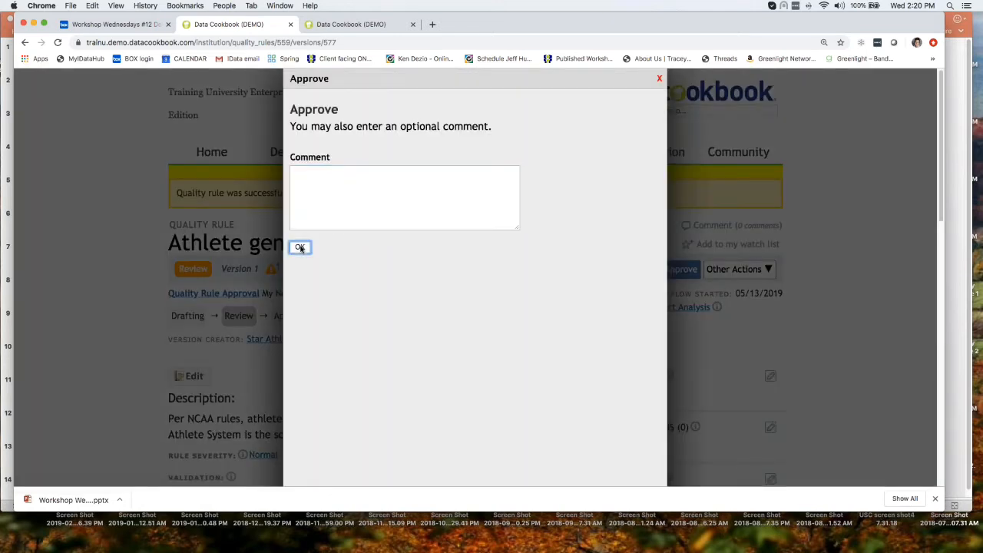
{"action": "left_click", "coordinate": [301, 247]}
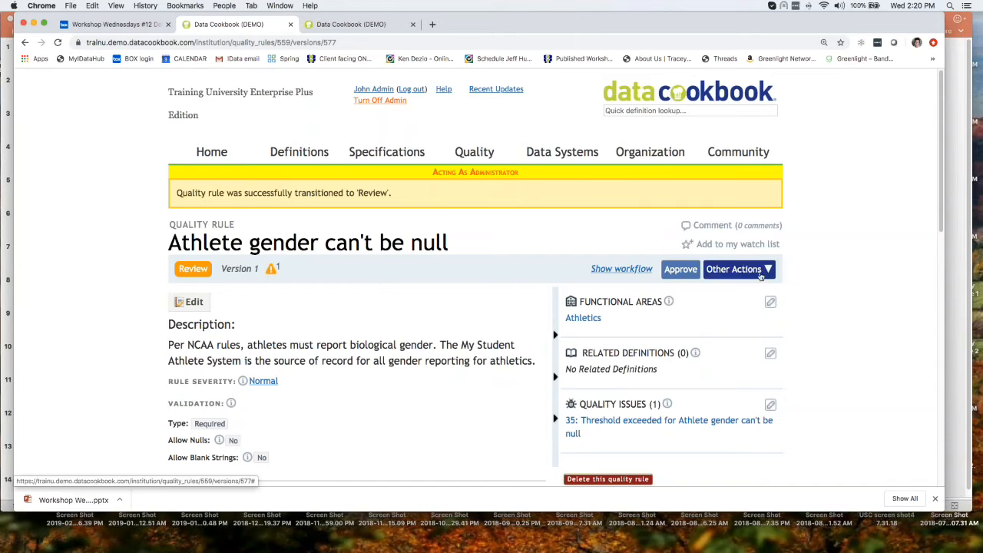
Approve the rule, leaving its review partial, and show its workflow stages again.
{"action": "left_click", "coordinate": [681, 269]}
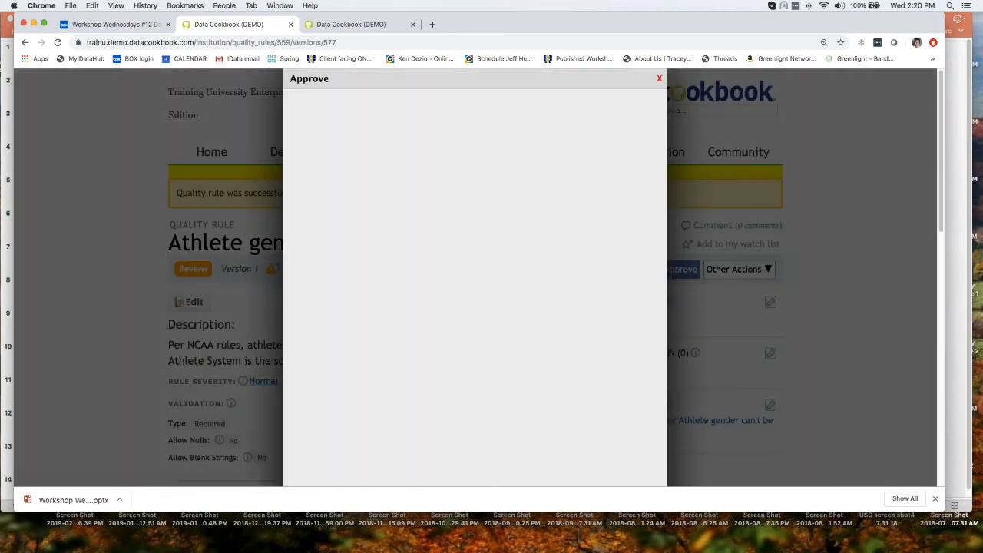
{"action": "left_click", "coordinate": [300, 247]}
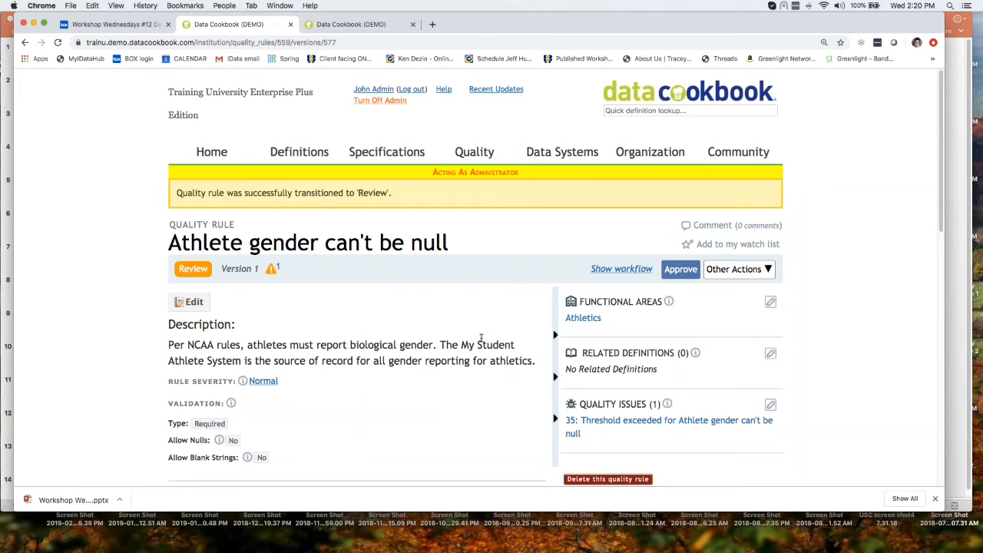
{"action": "left_click", "coordinate": [619, 270]}
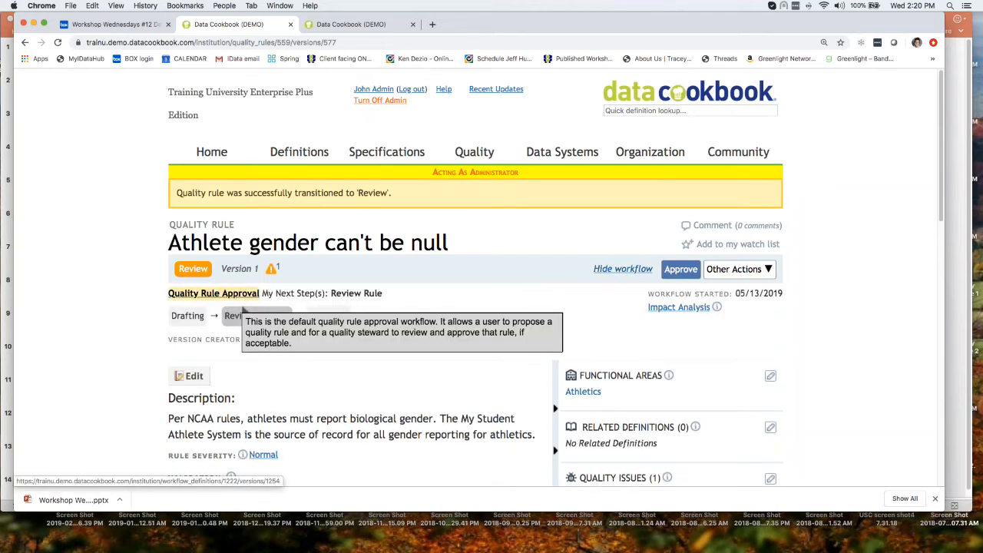
Open the Quality Rule Approval workflow definition in a new tab and switch to it.
{"action": "right_click", "coordinate": [241, 295]}
{"action": "left_click", "coordinate": [278, 299]}
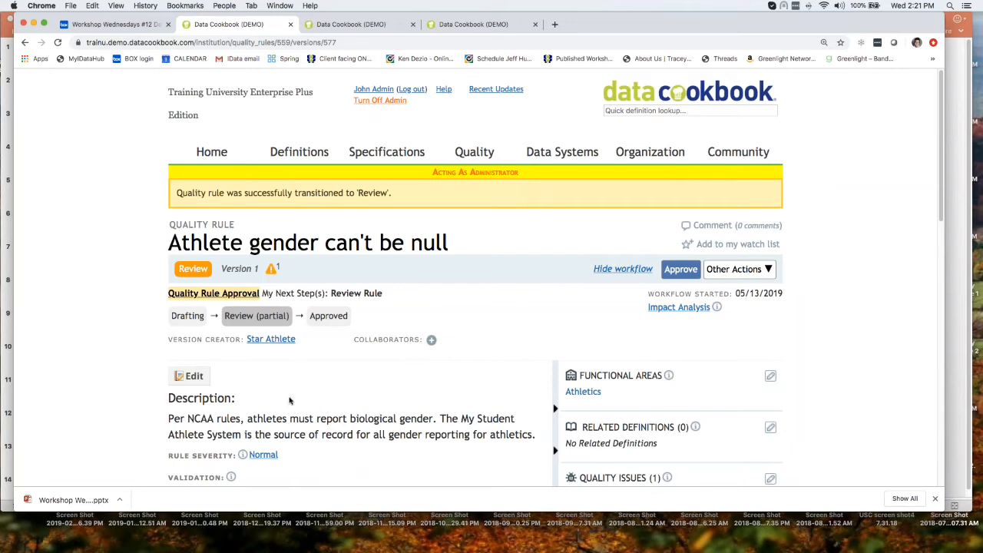
{"action": "left_click", "coordinate": [341, 28]}
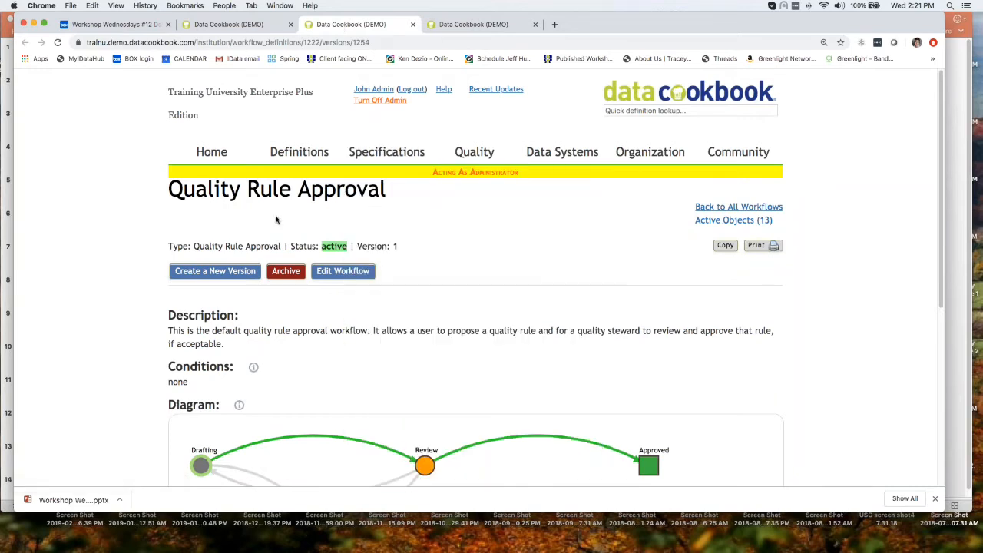
Inspect the Drafting stage details, then switch the workflow view to the Review stage.
{"action": "mouse_move", "coordinate": [574, 157]}
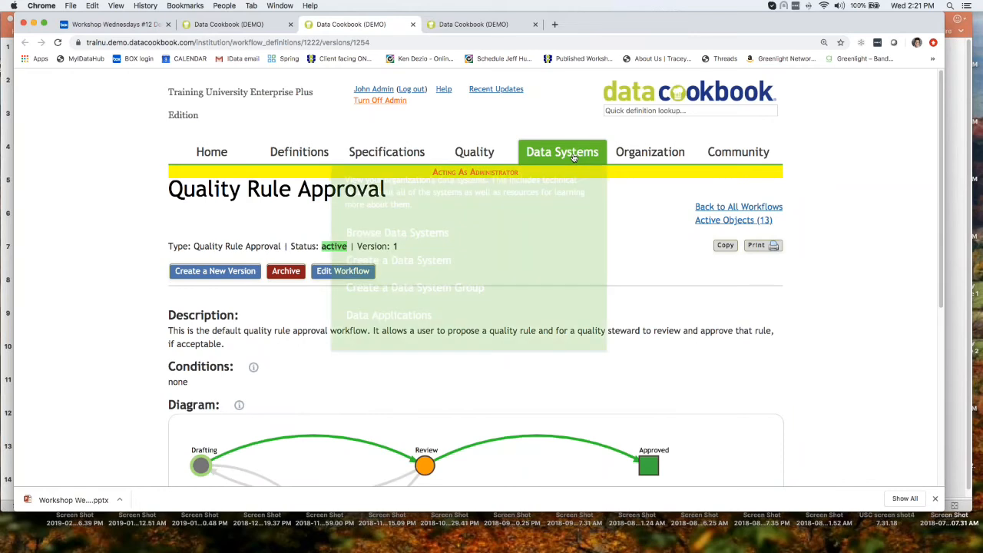
{"action": "mouse_move", "coordinate": [632, 159]}
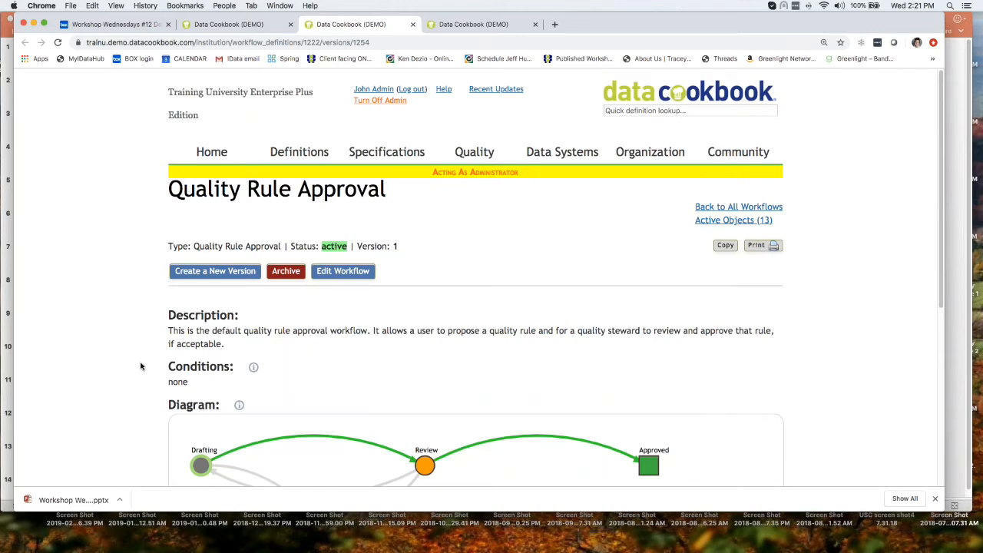
{"action": "scroll", "coordinate": [140, 367], "scroll_direction": "down", "scroll_amount": 5}
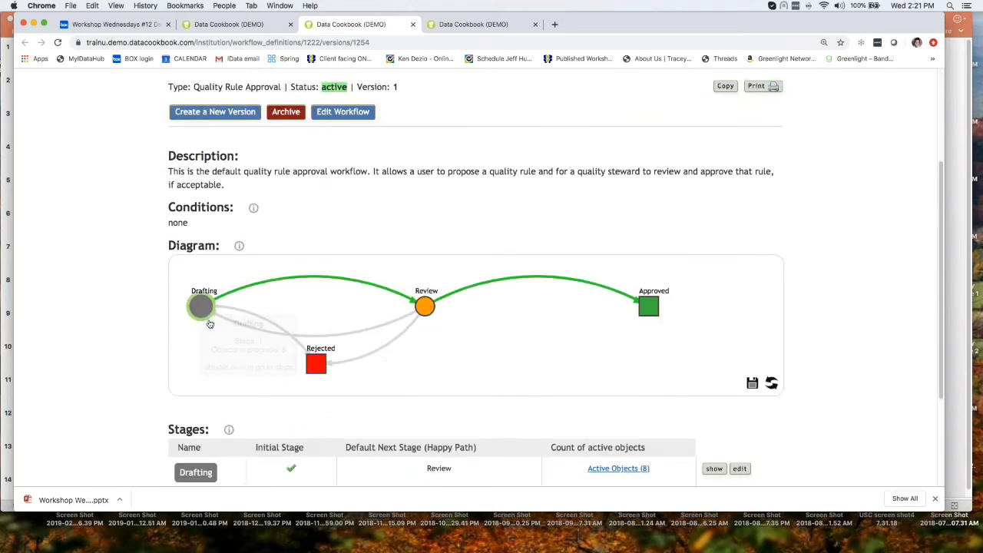
{"action": "scroll", "coordinate": [454, 334], "scroll_direction": "down", "scroll_amount": 5}
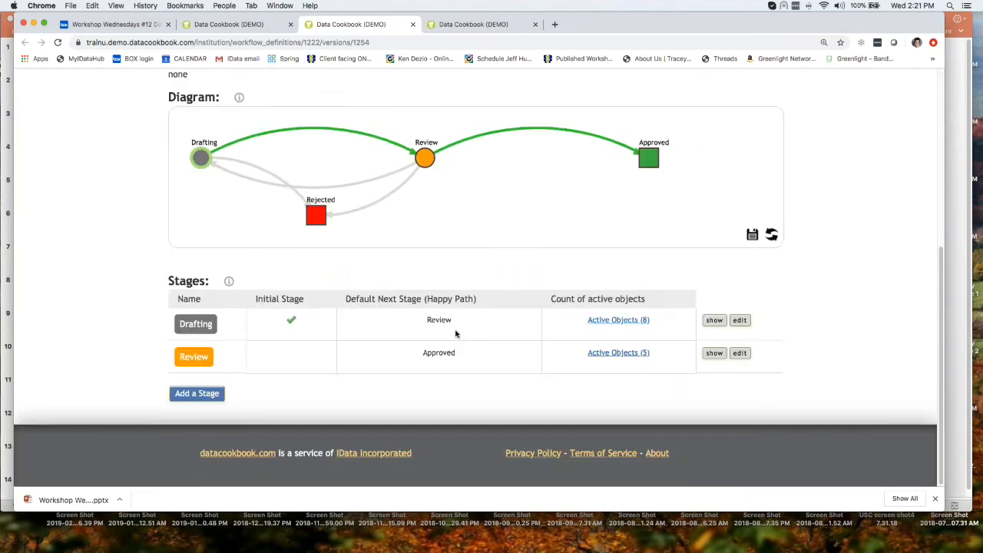
{"action": "left_click", "coordinate": [720, 324]}
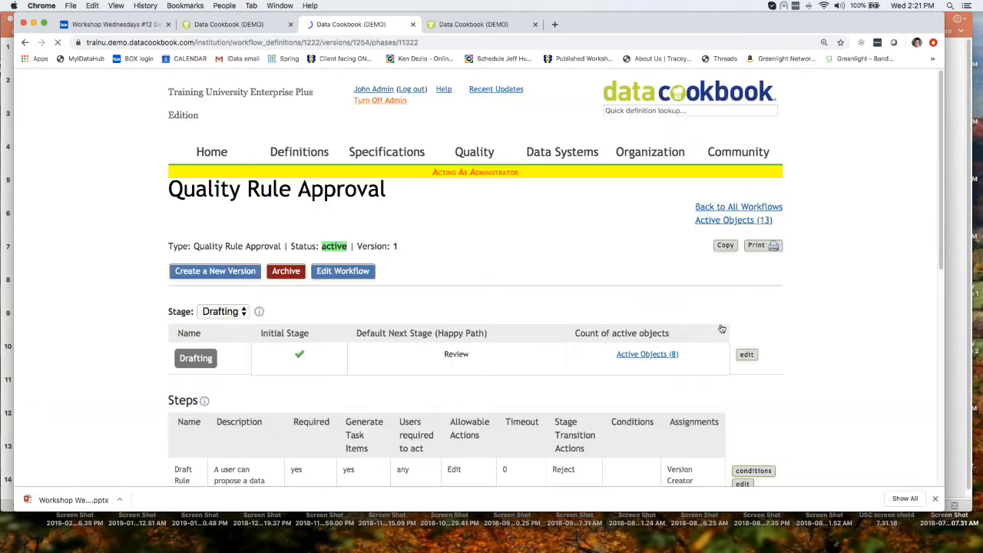
{"action": "scroll", "coordinate": [522, 378], "scroll_direction": "down", "scroll_amount": 5}
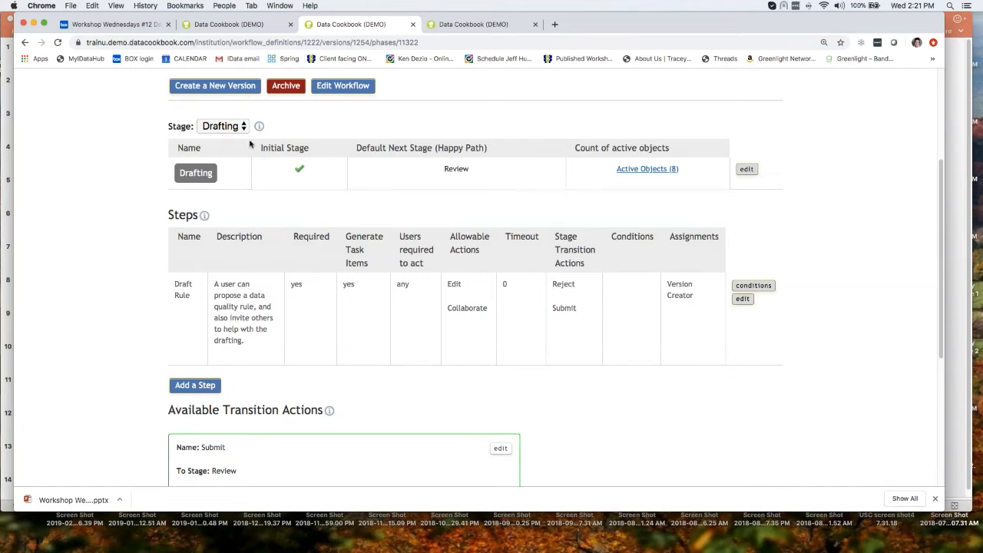
{"action": "left_click", "coordinate": [230, 127]}
{"action": "left_click", "coordinate": [234, 140]}
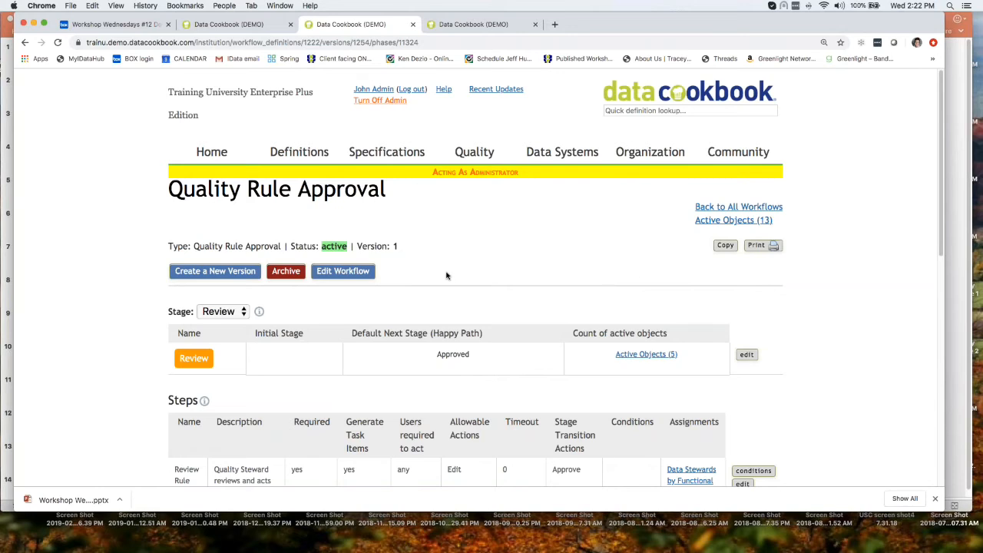
Open the Review Rule step's Data Stewards by Functional Area mapping in a new tab.
{"action": "scroll", "coordinate": [446, 275], "scroll_direction": "down", "scroll_amount": 5}
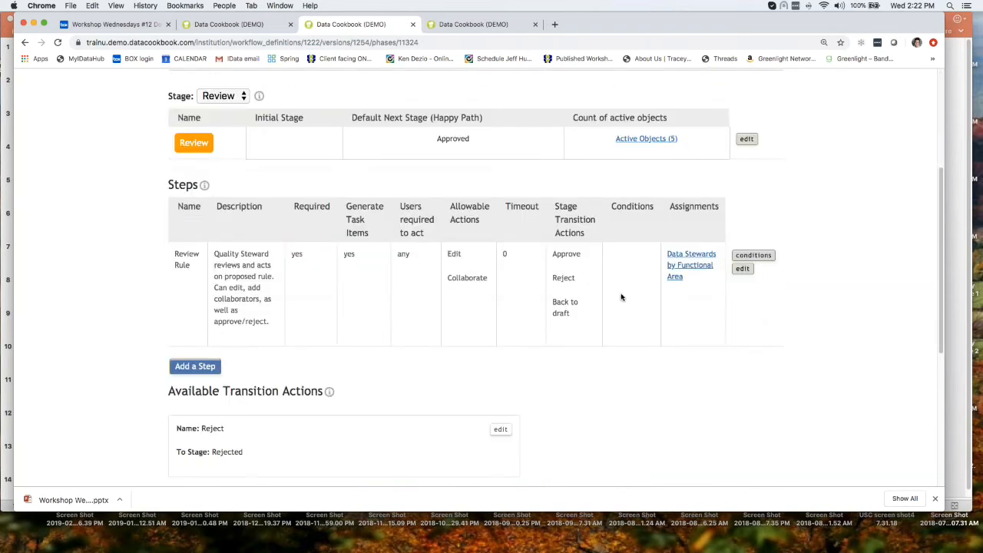
{"action": "mouse_move", "coordinate": [694, 269]}
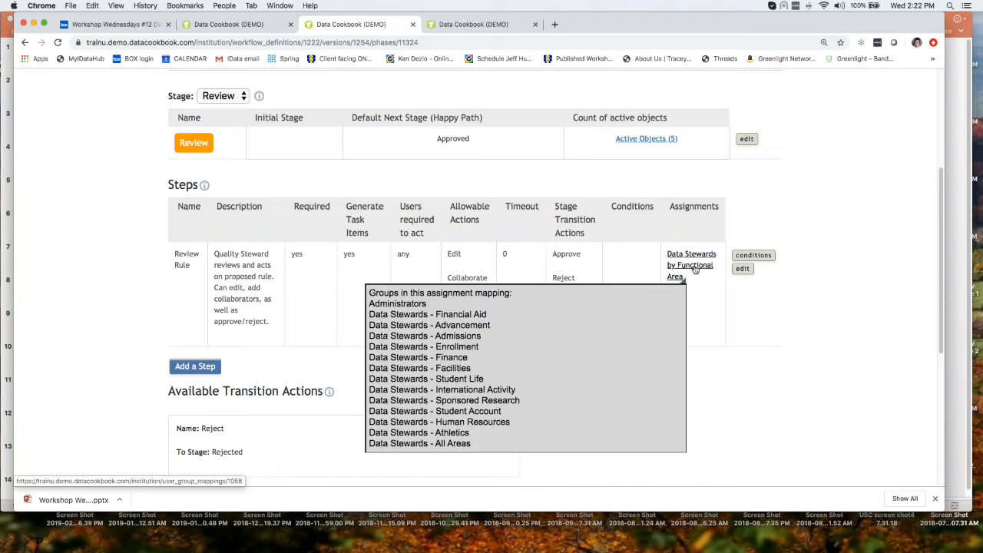
{"action": "right_click", "coordinate": [695, 269]}
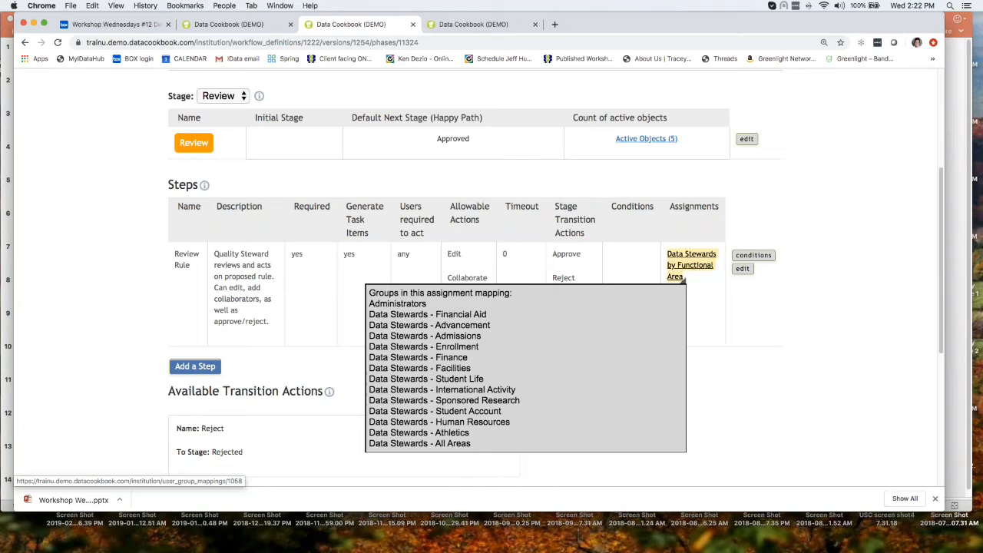
{"action": "left_click", "coordinate": [715, 271]}
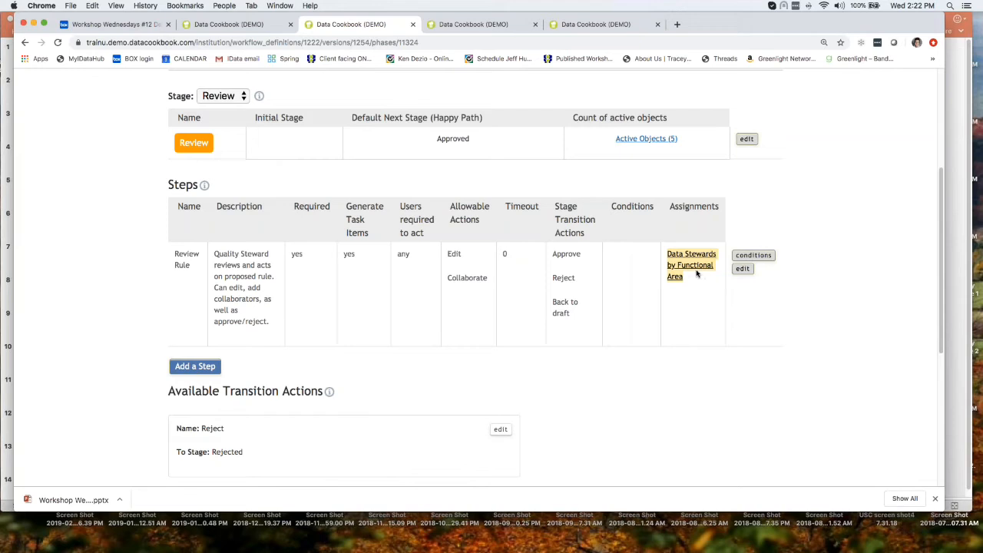
{"action": "mouse_move", "coordinate": [693, 270]}
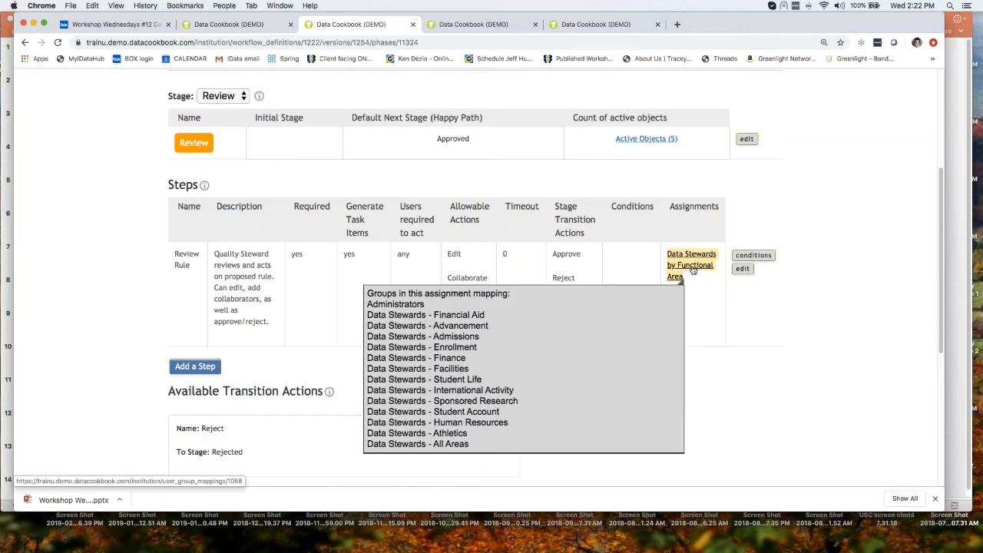
{"action": "left_click", "coordinate": [462, 29]}
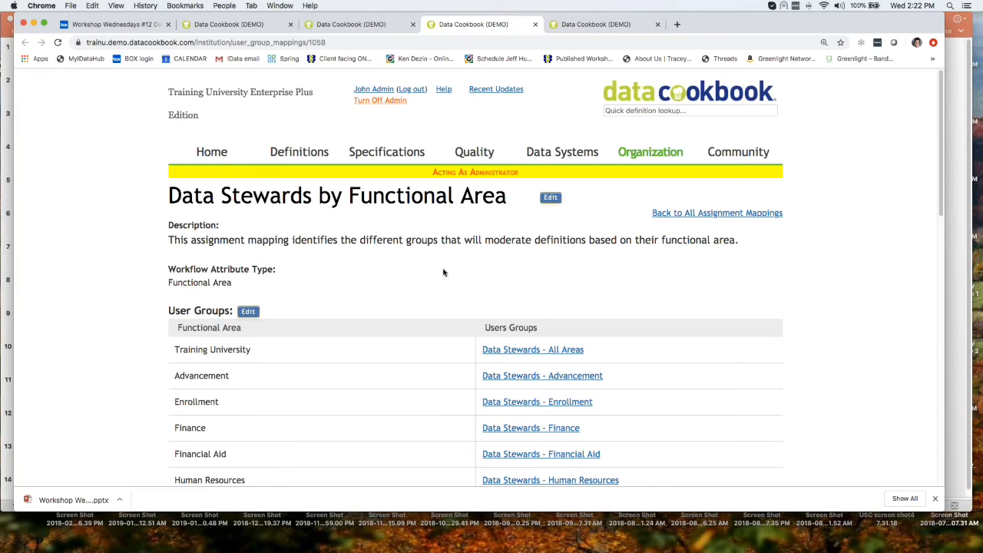
Look over the functional-area steward groups, then return to the workflow's Review stage tab.
{"action": "scroll", "coordinate": [441, 284], "scroll_direction": "down", "scroll_amount": 3}
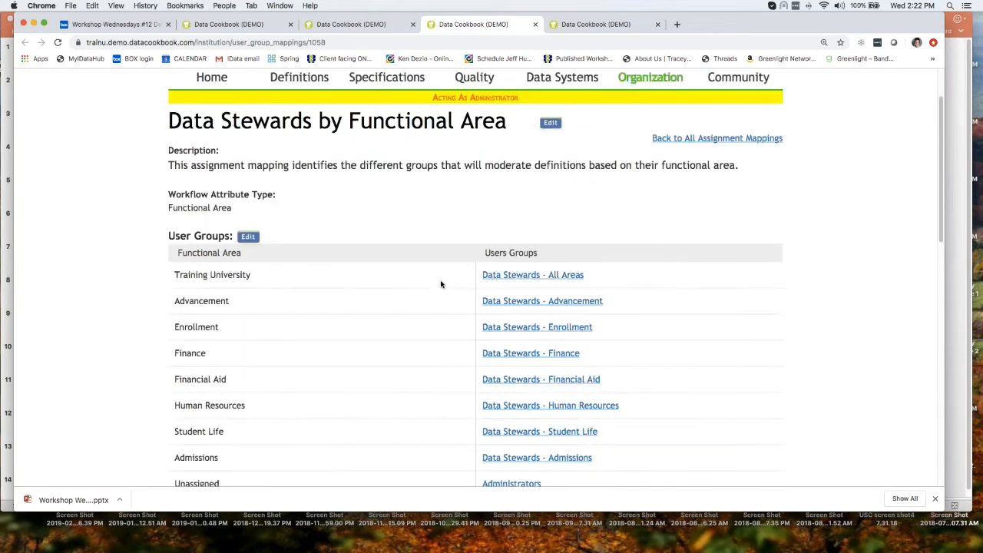
{"action": "scroll", "coordinate": [441, 284], "scroll_direction": "down", "scroll_amount": 1}
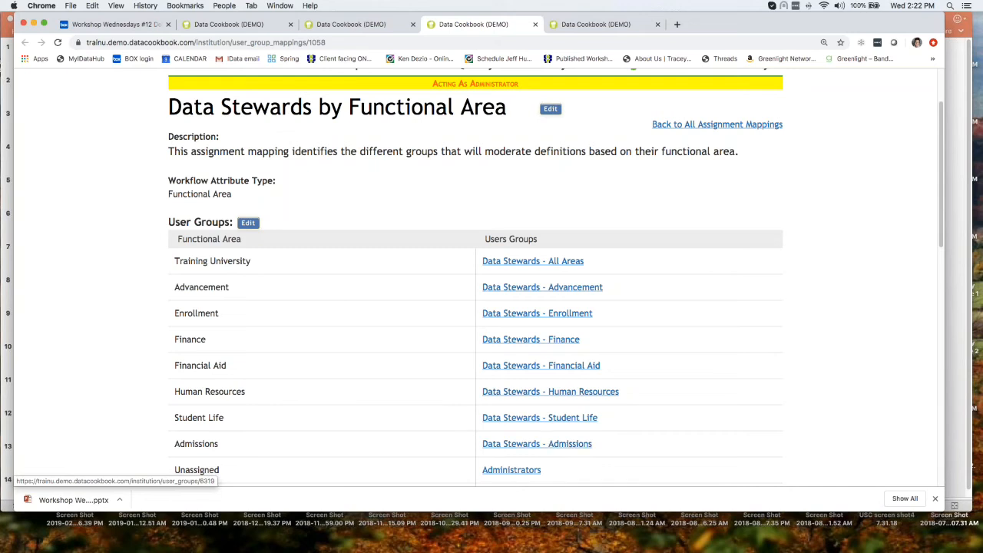
{"action": "scroll", "coordinate": [546, 431], "scroll_direction": "down", "scroll_amount": 3}
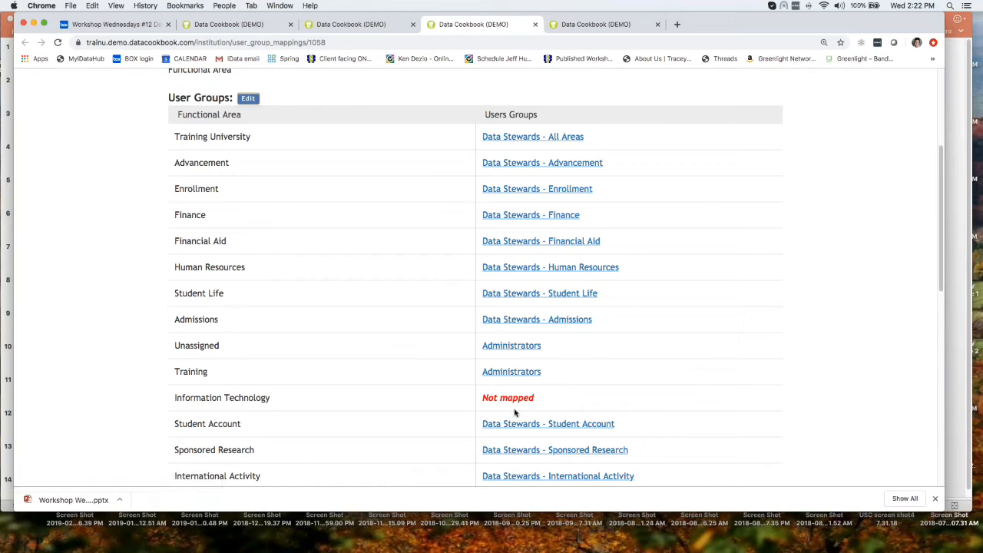
{"action": "scroll", "coordinate": [544, 409], "scroll_direction": "up", "scroll_amount": 3}
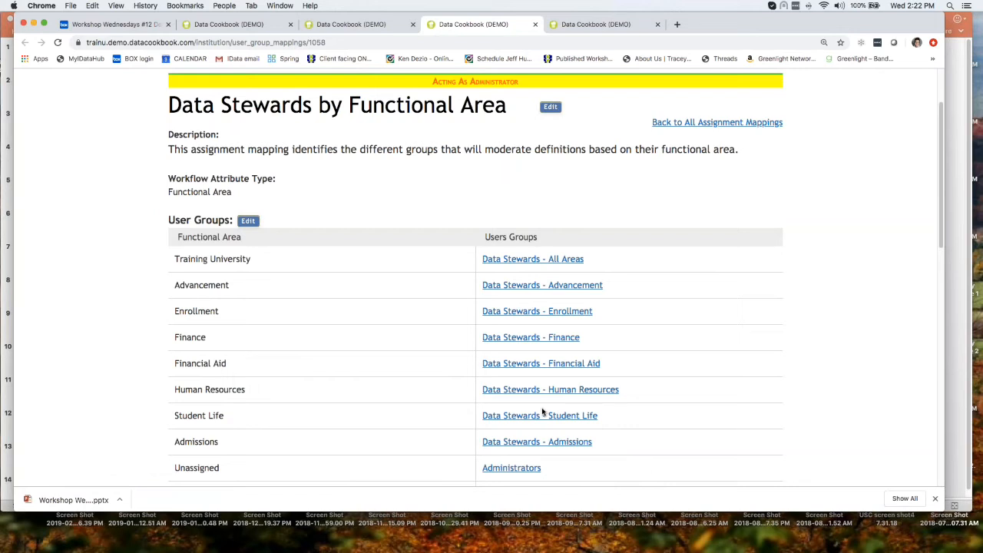
{"action": "scroll", "coordinate": [542, 416], "scroll_direction": "up", "scroll_amount": 2}
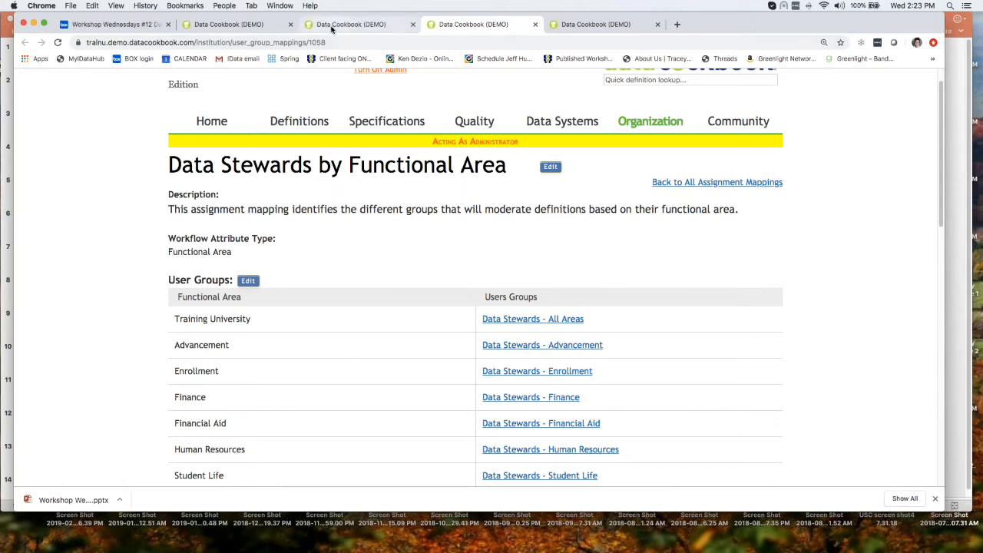
{"action": "key", "text": "ctrl+shift+Tab"}
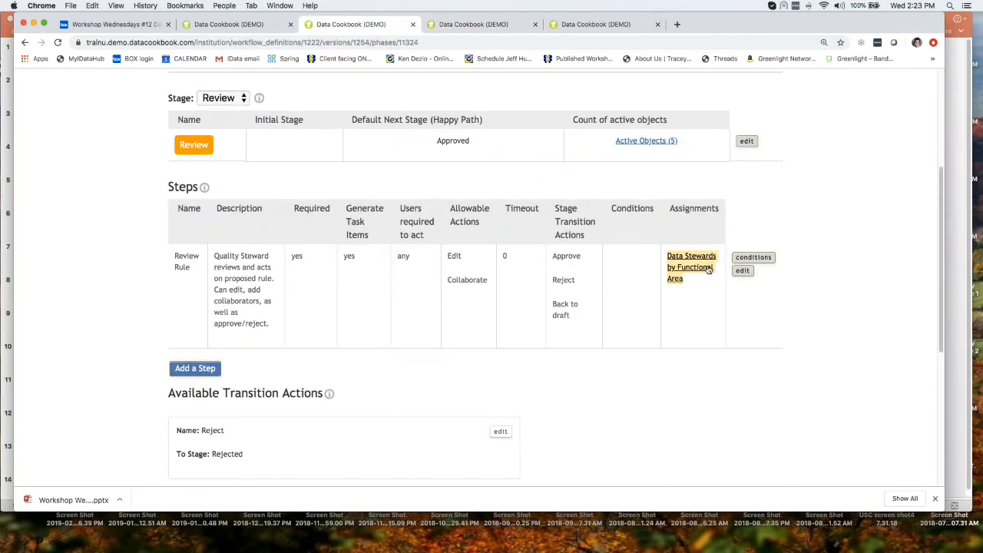
Review the workflow page, then go to PowerPoint slide 13, Most Popular Customized Workflow.
{"action": "mouse_move", "coordinate": [691, 275]}
{"action": "scroll", "coordinate": [570, 321], "scroll_direction": "down", "scroll_amount": 5}
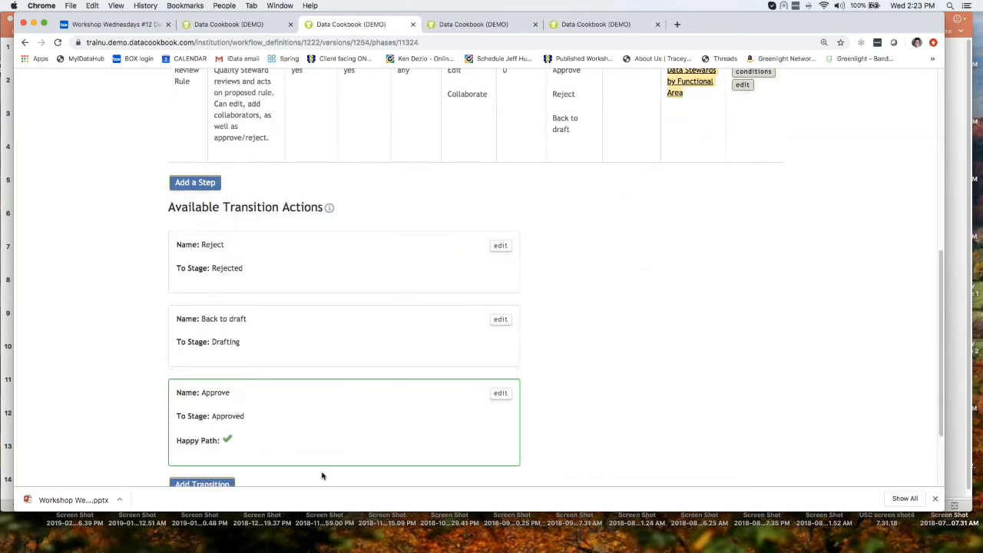
{"action": "scroll", "coordinate": [358, 421], "scroll_direction": "up", "scroll_amount": 6}
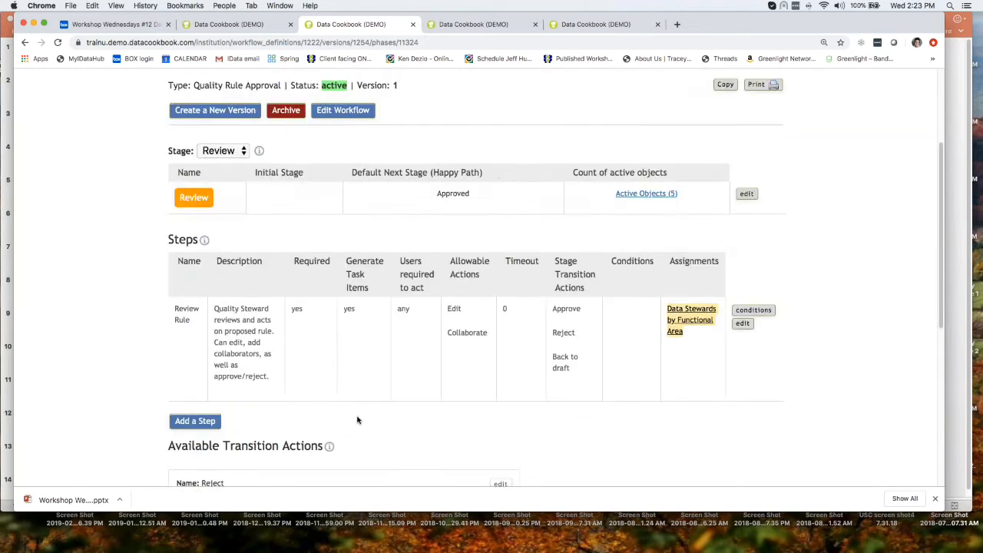
{"action": "scroll", "coordinate": [357, 420], "scroll_direction": "up", "scroll_amount": 1}
{"action": "scroll", "coordinate": [357, 420], "scroll_direction": "up", "scroll_amount": 2}
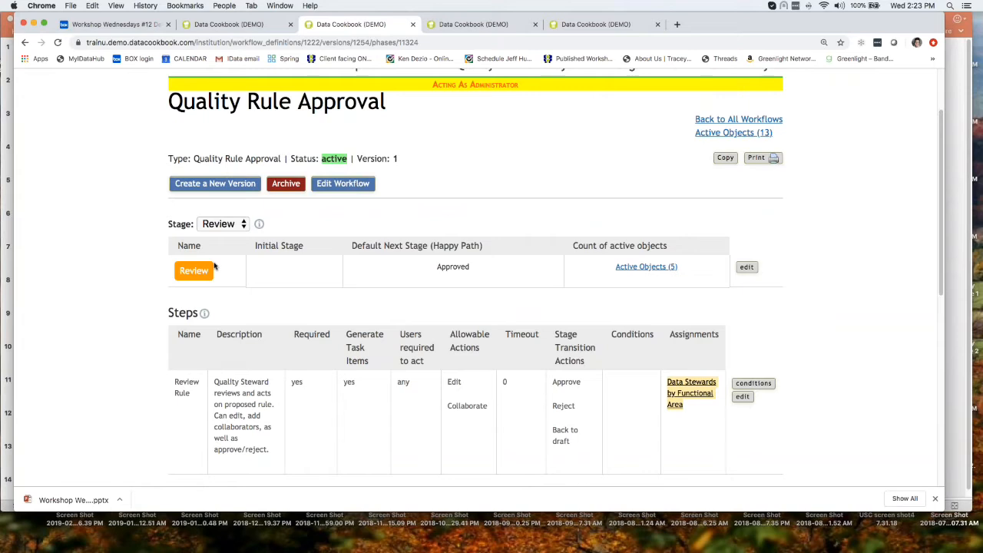
{"action": "key", "text": "super+Tab"}
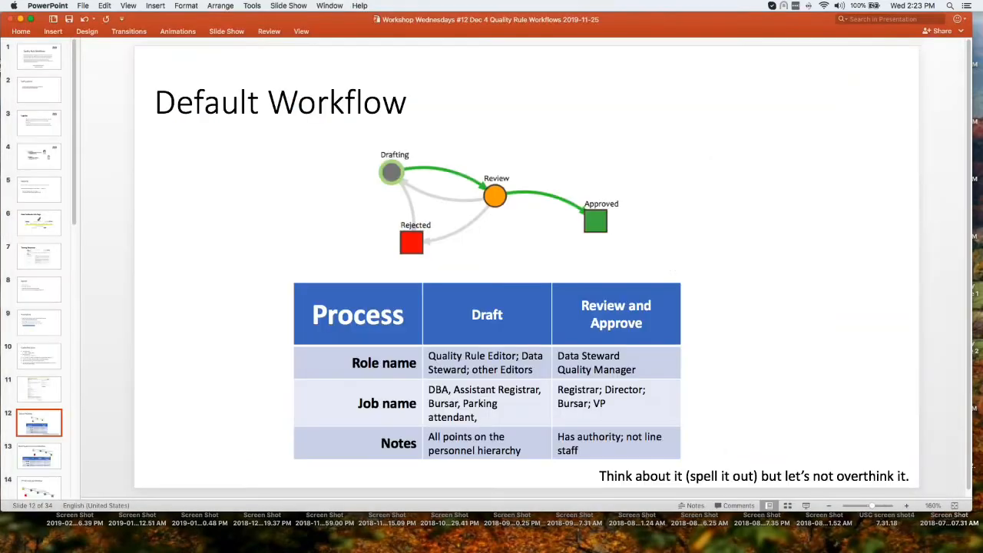
{"action": "left_click", "coordinate": [46, 460]}
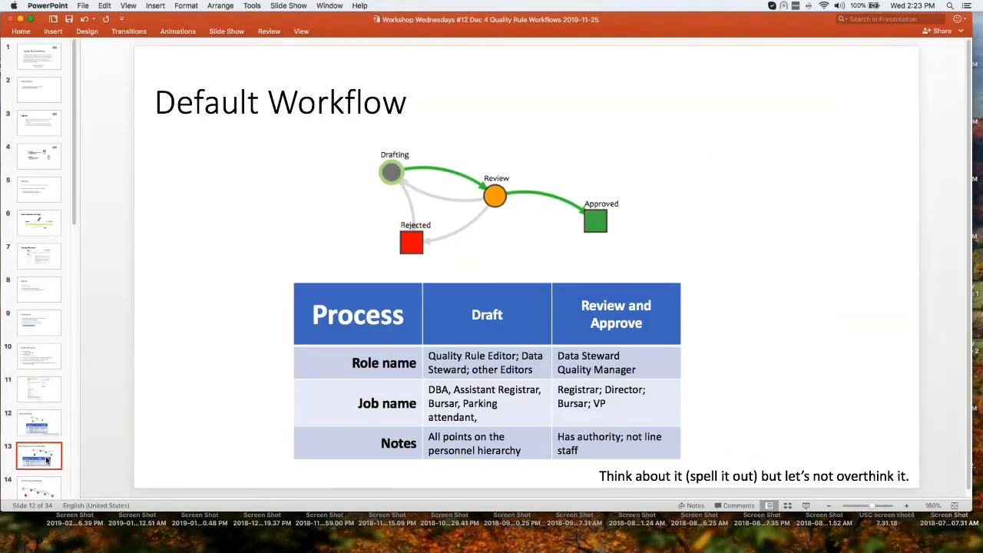
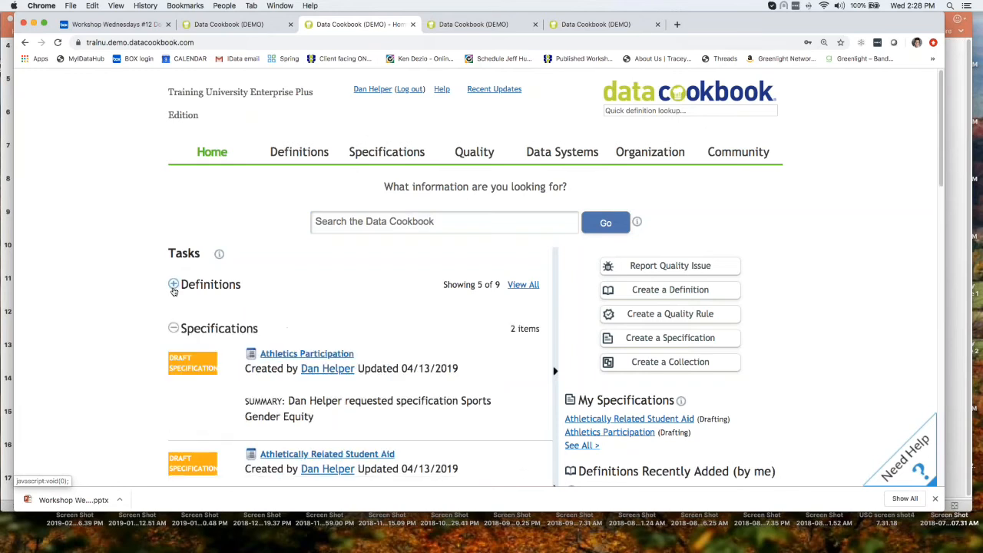
Collapse Specifications, open the Graduate Forwarding Address Less Than 90 Days rule, and show its four-step workflow.
{"action": "left_click", "coordinate": [173, 329]}
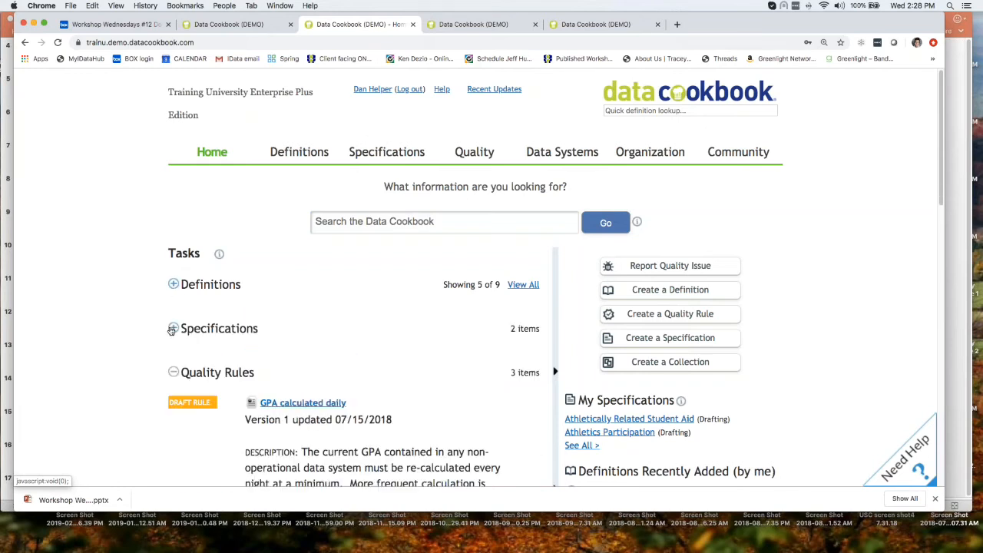
{"action": "scroll", "coordinate": [332, 345], "scroll_direction": "down", "scroll_amount": 5}
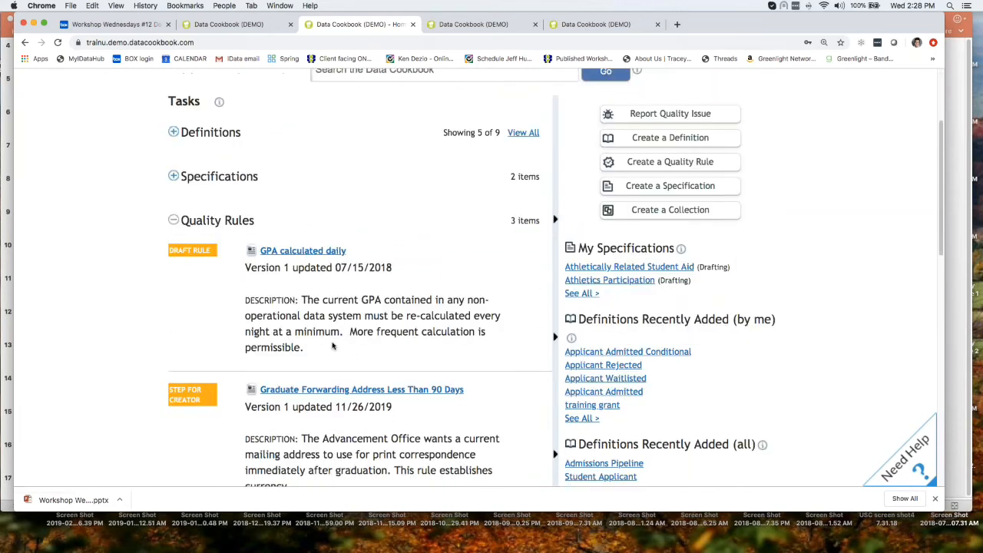
{"action": "scroll", "coordinate": [277, 309], "scroll_direction": "down", "scroll_amount": 7}
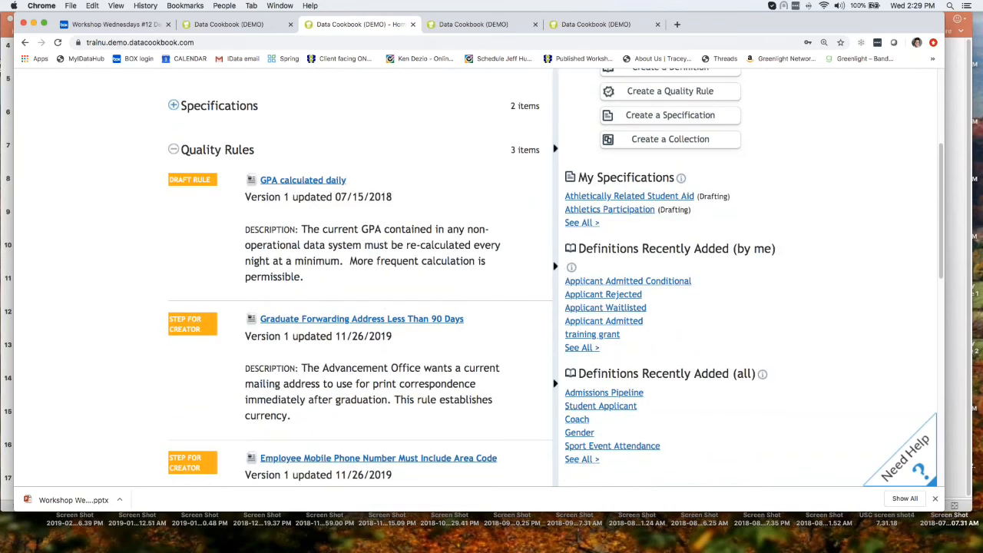
{"action": "scroll", "coordinate": [318, 338], "scroll_direction": "up", "scroll_amount": 6}
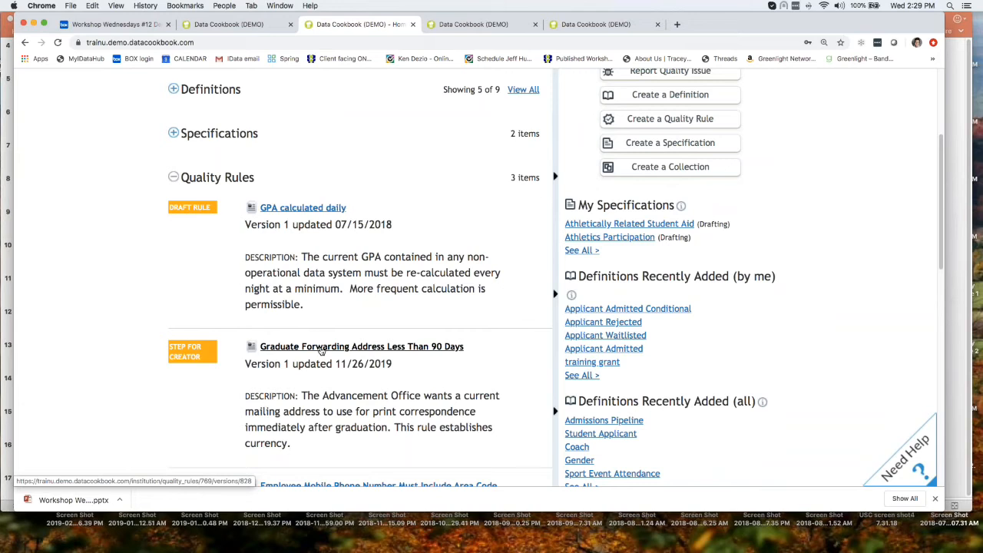
{"action": "left_click", "coordinate": [321, 348]}
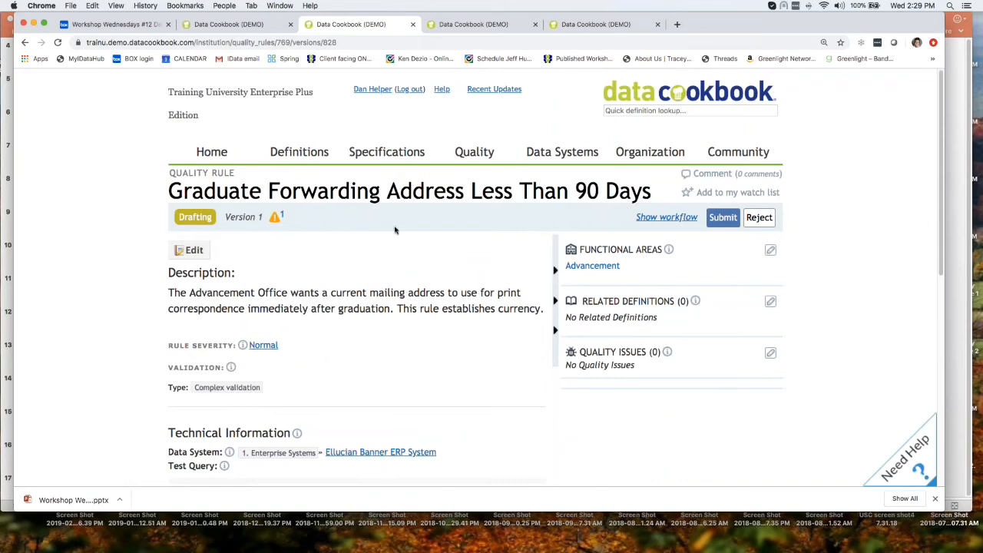
{"action": "mouse_move", "coordinate": [475, 152]}
{"action": "left_click", "coordinate": [667, 217]}
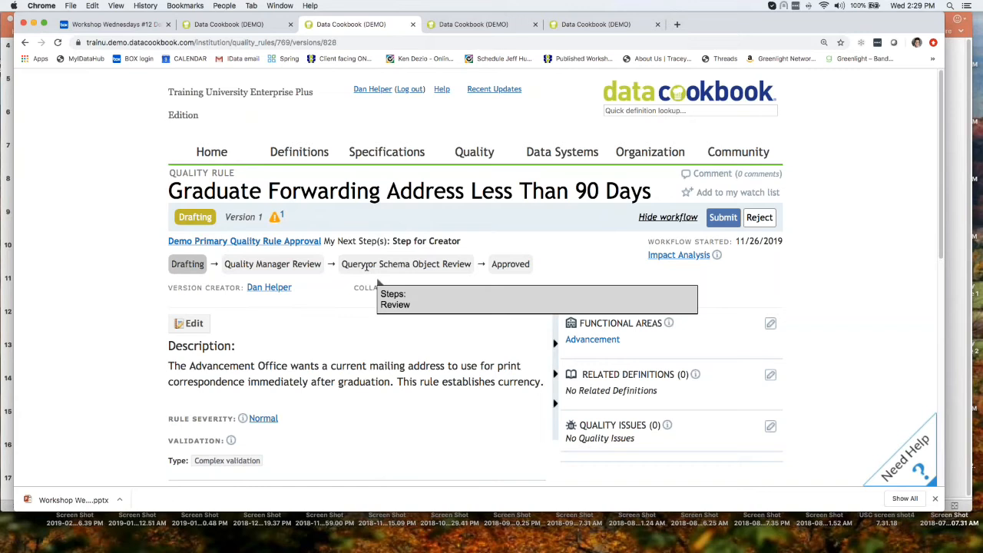
Submit the drafted rule with OK and check the workflow now shows Quality Manager Review.
{"action": "scroll", "coordinate": [350, 323], "scroll_direction": "down", "scroll_amount": 1}
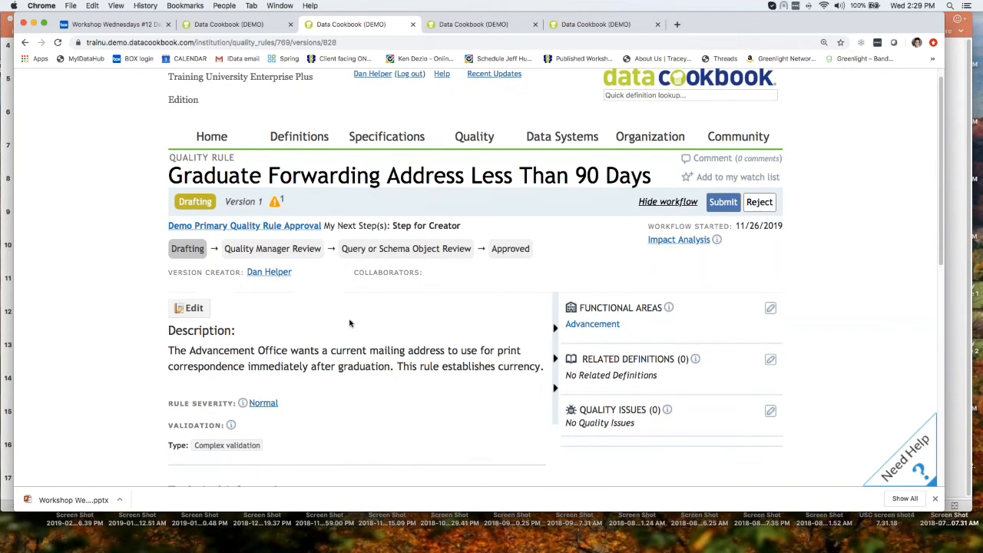
{"action": "scroll", "coordinate": [350, 323], "scroll_direction": "down", "scroll_amount": 4}
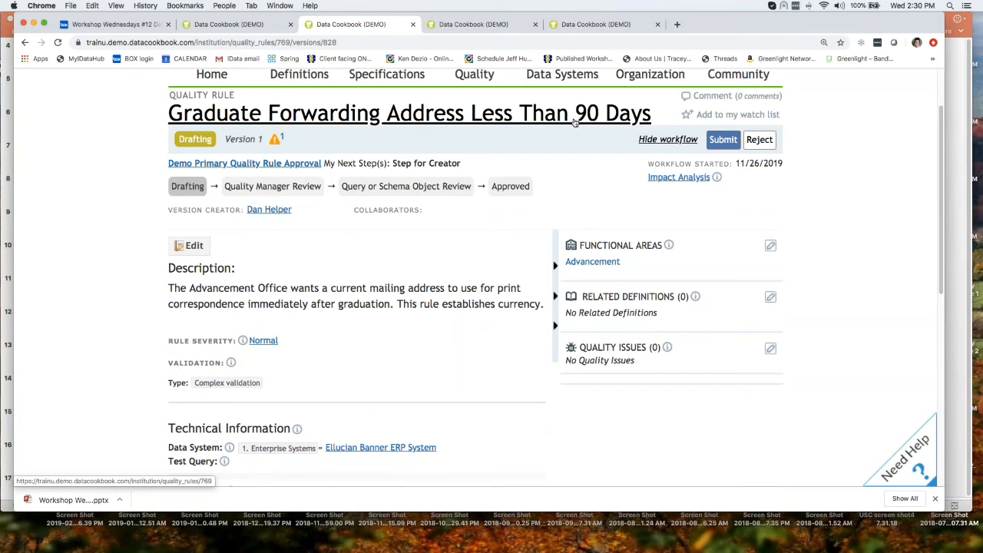
{"action": "scroll", "coordinate": [391, 321], "scroll_direction": "down", "scroll_amount": 5}
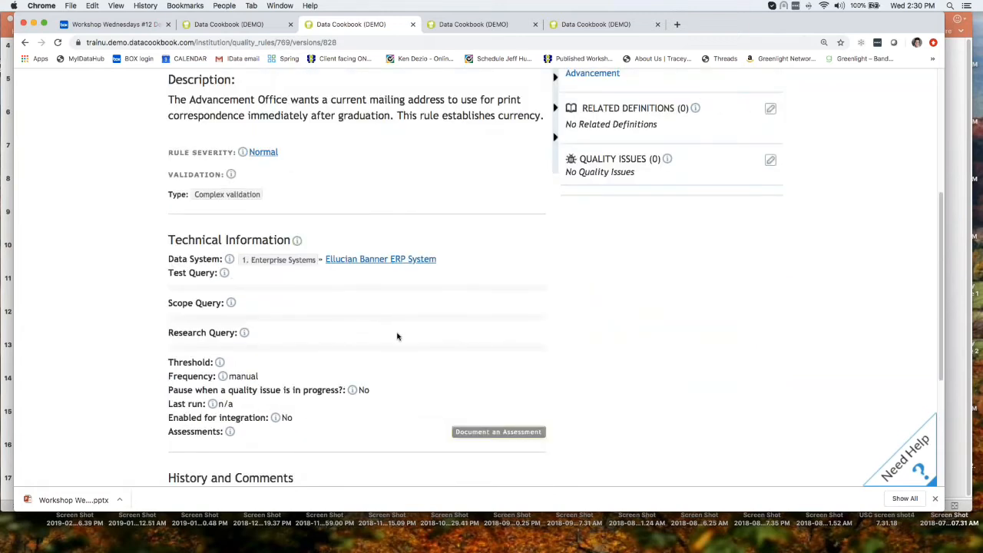
{"action": "scroll", "coordinate": [397, 337], "scroll_direction": "up", "scroll_amount": 4}
{"action": "scroll", "coordinate": [397, 336], "scroll_direction": "up", "scroll_amount": 4}
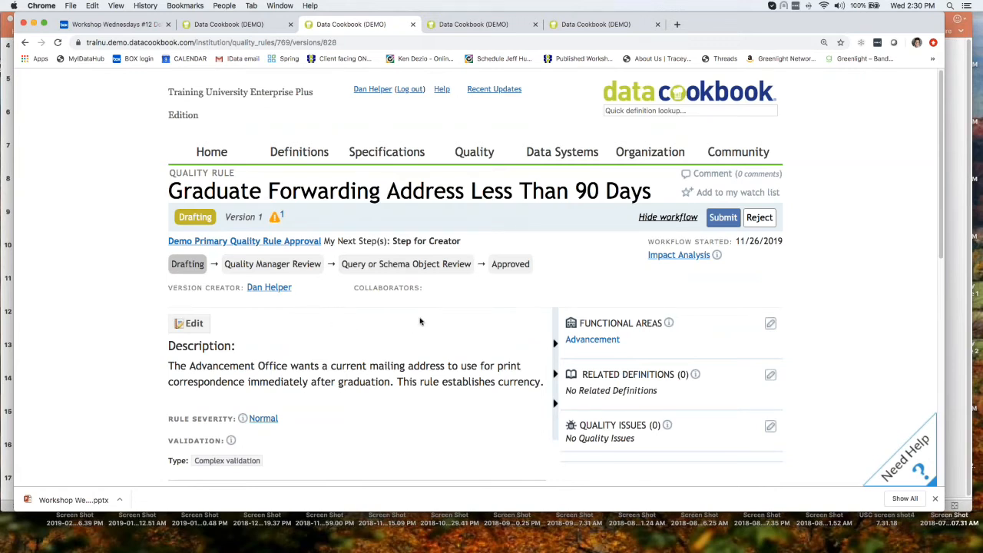
{"action": "left_click", "coordinate": [723, 218]}
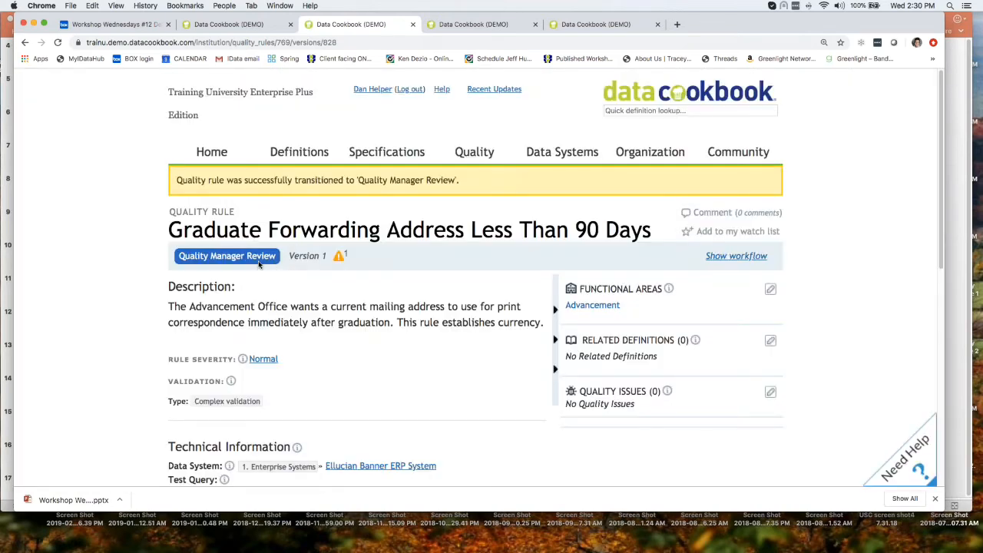
{"action": "left_click", "coordinate": [736, 256]}
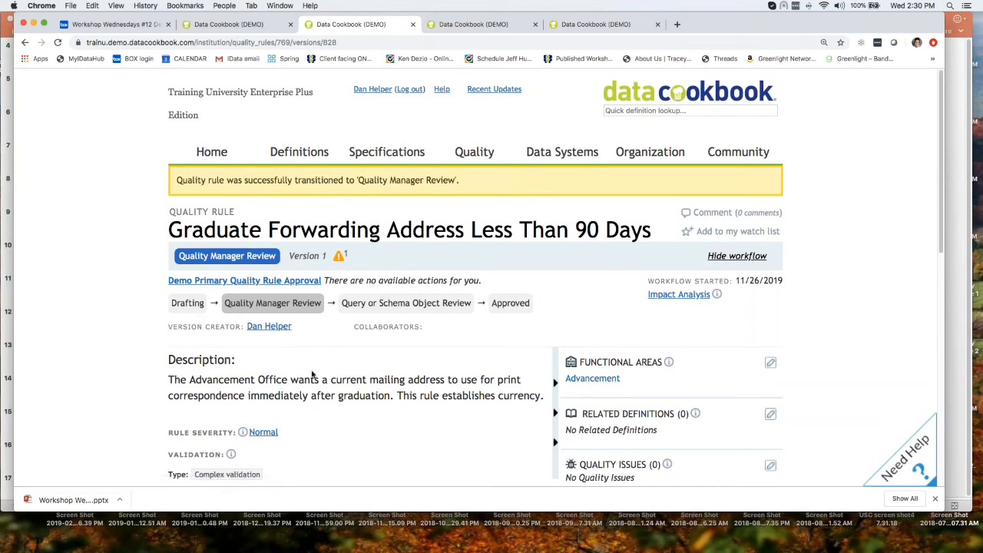
{"action": "scroll", "coordinate": [527, 379], "scroll_direction": "down", "scroll_amount": 1}
{"action": "scroll", "coordinate": [528, 379], "scroll_direction": "down", "scroll_amount": 5}
{"action": "scroll", "coordinate": [527, 380], "scroll_direction": "up", "scroll_amount": 3}
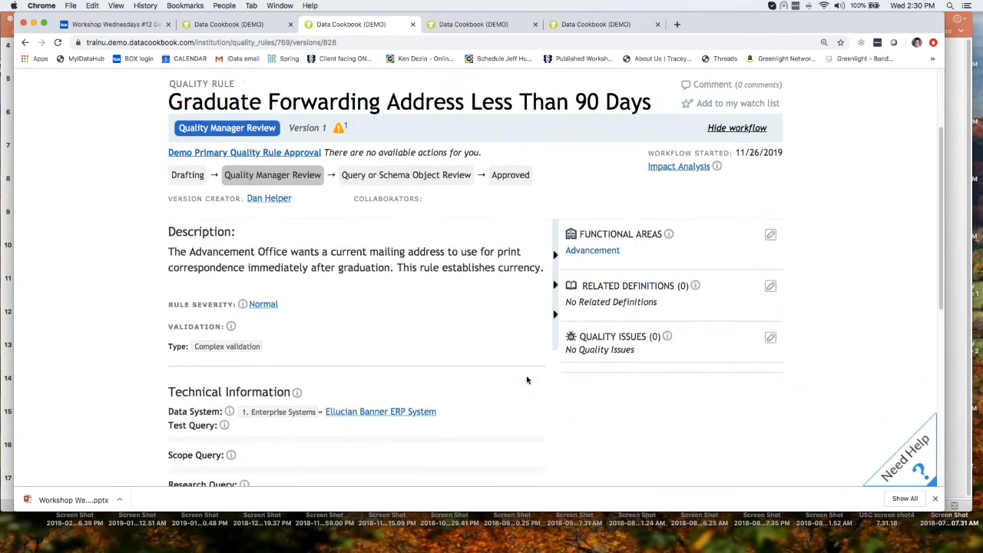
{"action": "scroll", "coordinate": [334, 341], "scroll_direction": "up", "scroll_amount": 3}
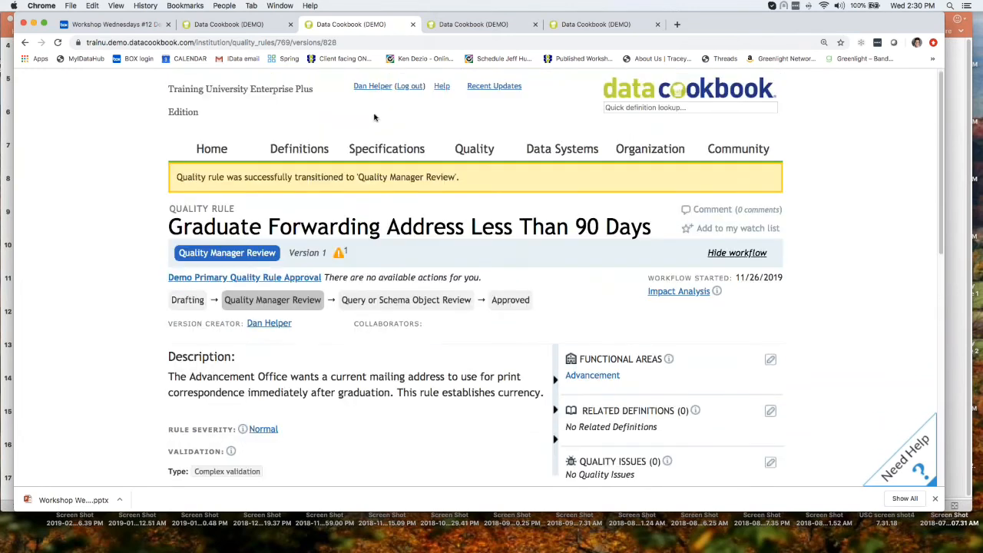
Log out and sign back in with the other reviewer's login name.
{"action": "left_click", "coordinate": [411, 86]}
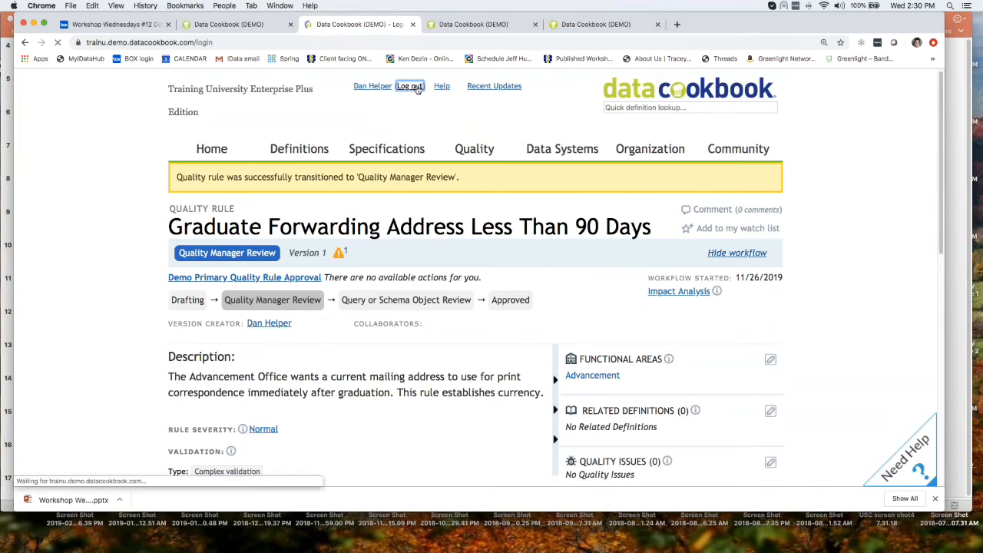
{"action": "left_click", "coordinate": [279, 282]}
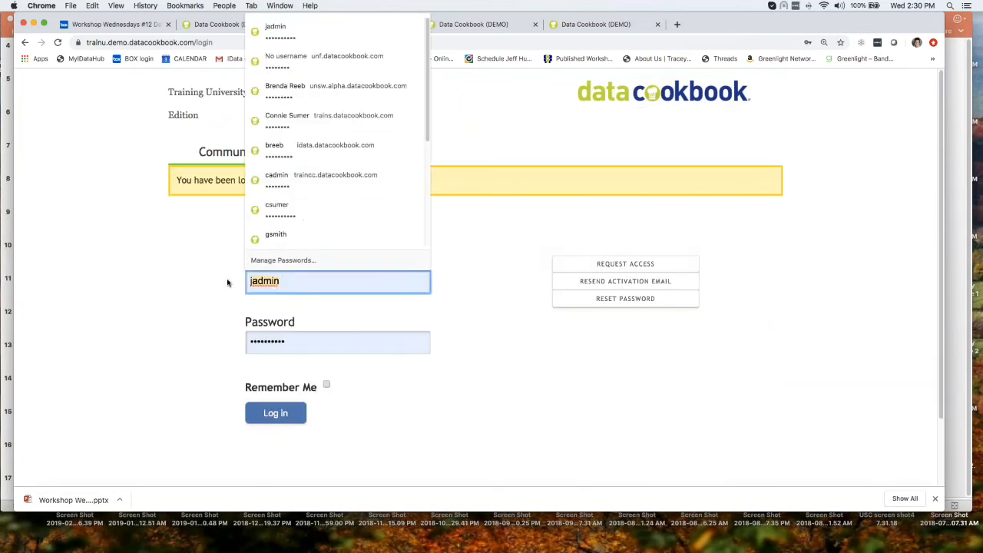
{"action": "type", "text": "mmoney"}
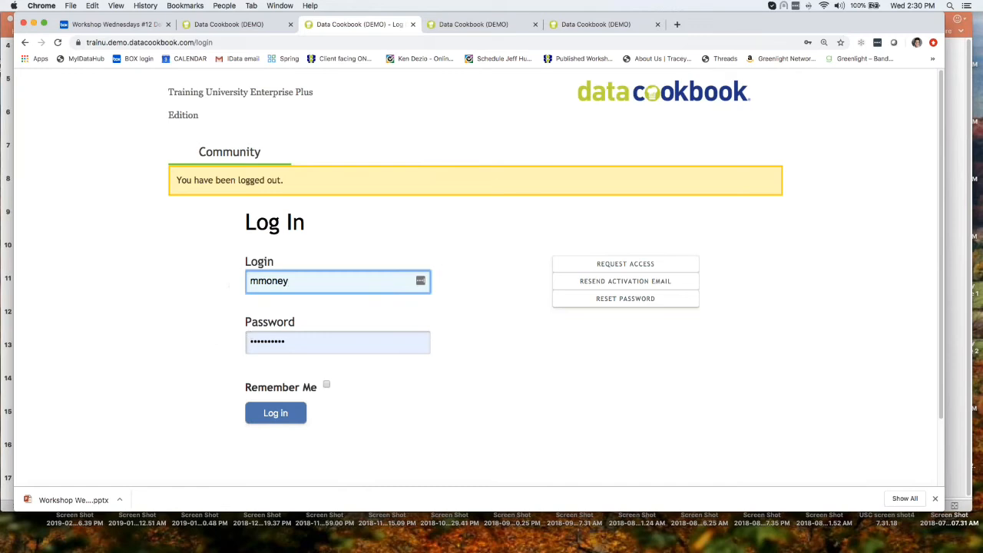
{"action": "left_click", "coordinate": [275, 413]}
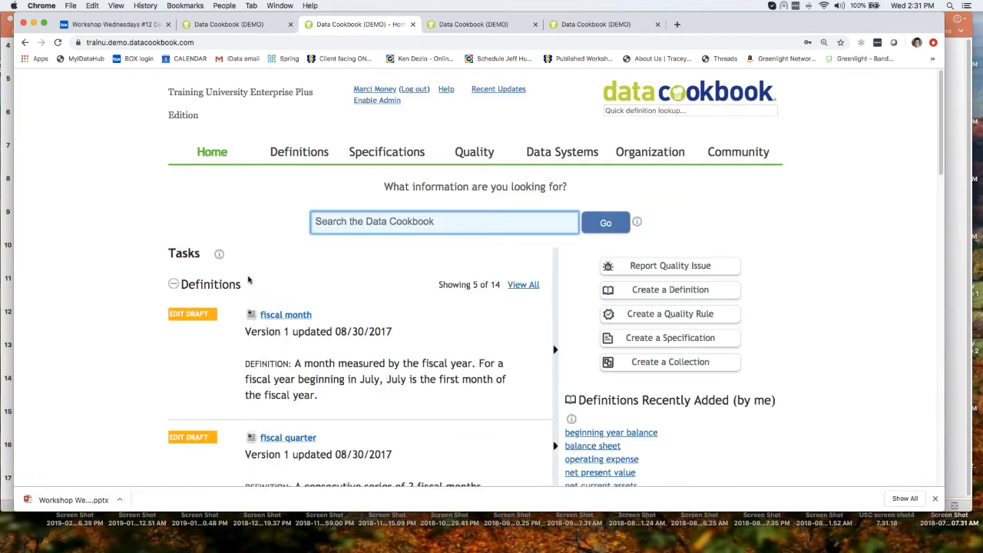
Collapse the Definitions tasks and open the Graduate Forwarding Address Less Than 90 Days rule.
{"action": "left_click", "coordinate": [176, 285]}
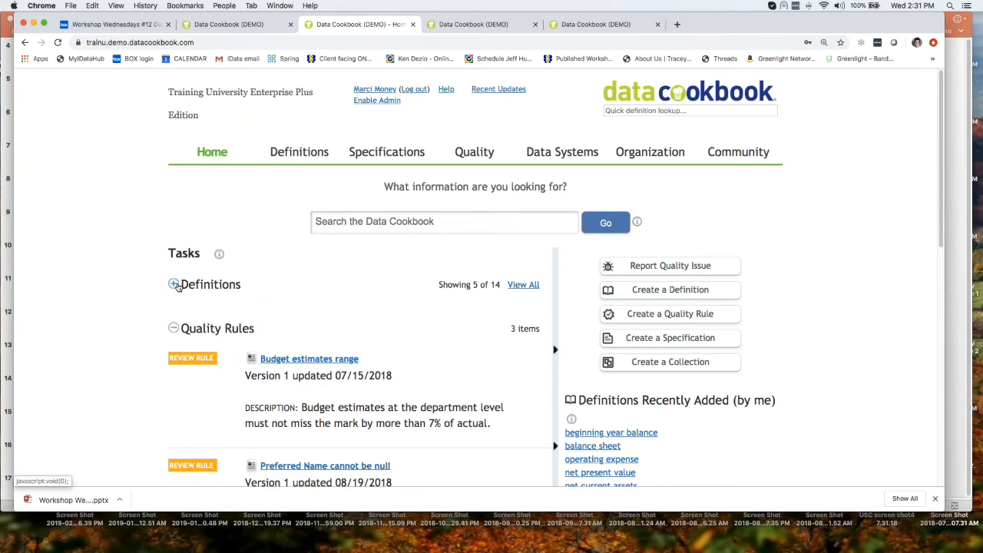
{"action": "mouse_move", "coordinate": [220, 163]}
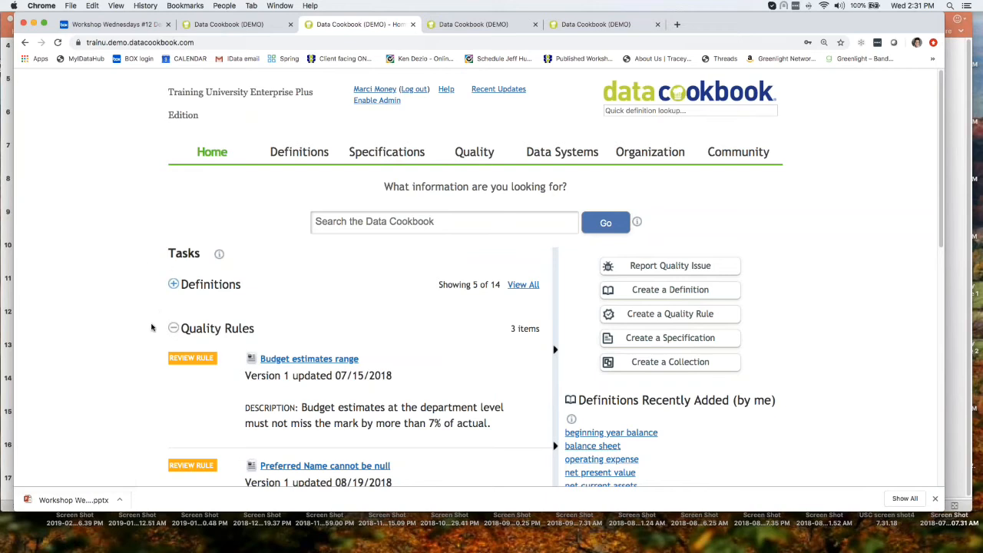
{"action": "scroll", "coordinate": [151, 328], "scroll_direction": "down", "scroll_amount": 5}
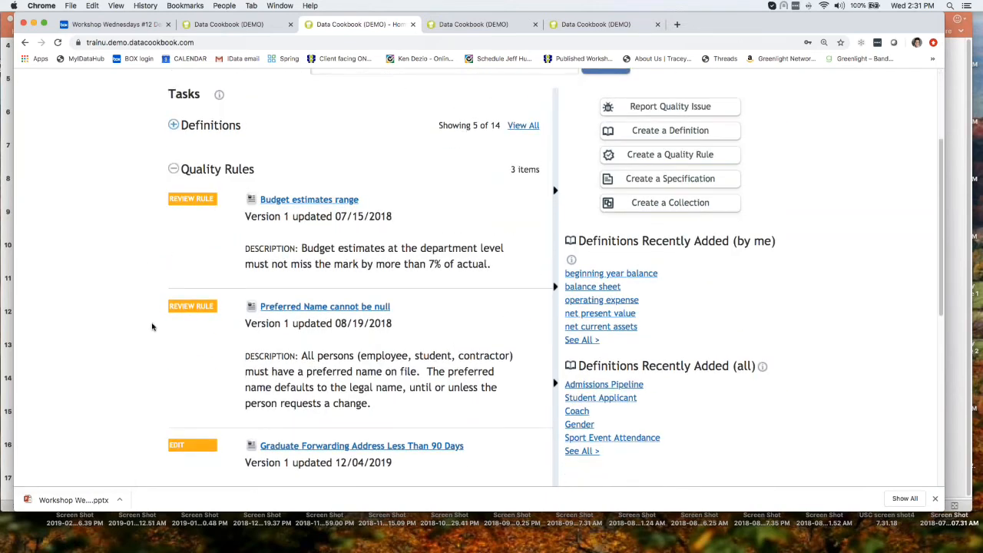
{"action": "scroll", "coordinate": [151, 328], "scroll_direction": "down", "scroll_amount": 3}
{"action": "left_click", "coordinate": [341, 339]}
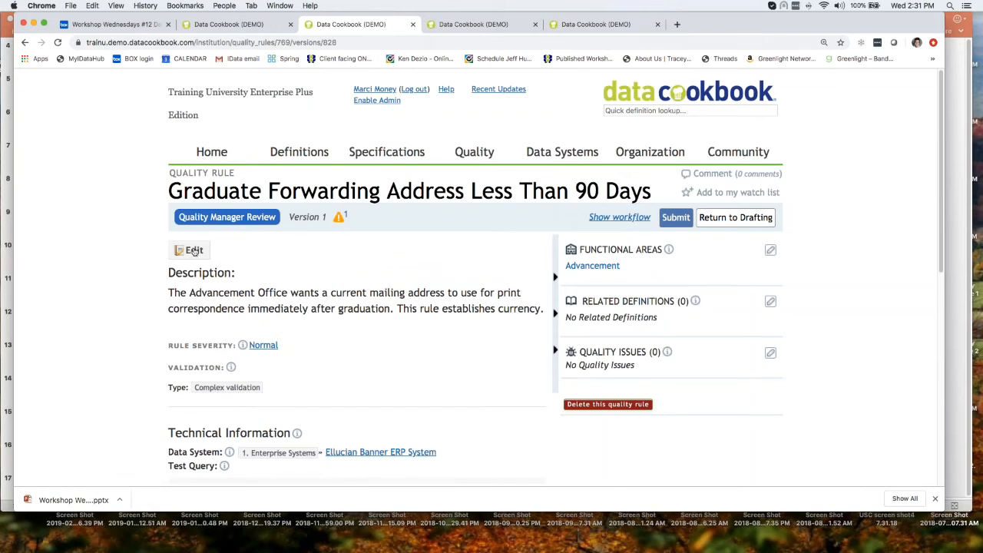
Show the rule's approval workflow and scroll through the rule details.
{"action": "left_click", "coordinate": [619, 217]}
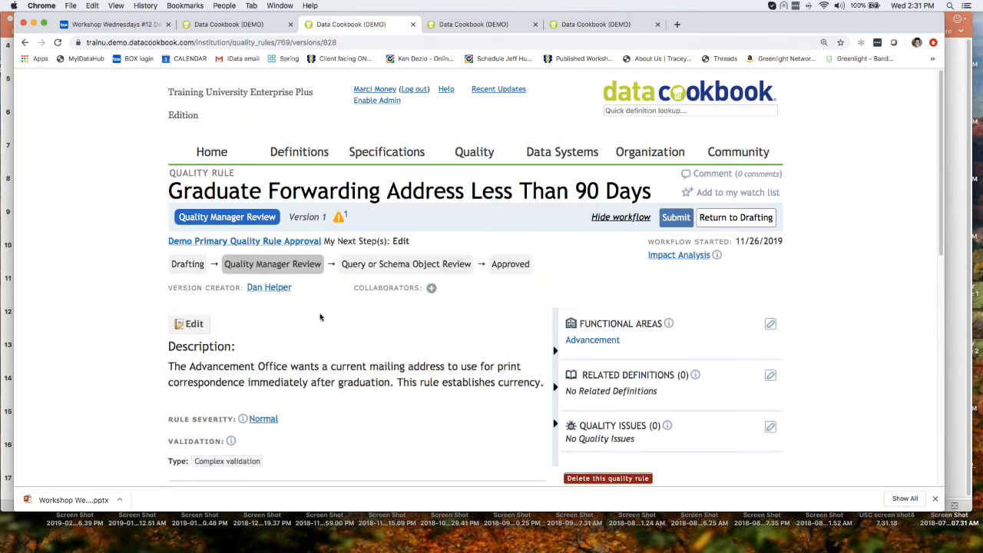
{"action": "scroll", "coordinate": [332, 335], "scroll_direction": "down", "scroll_amount": 1}
{"action": "scroll", "coordinate": [332, 334], "scroll_direction": "down", "scroll_amount": 4}
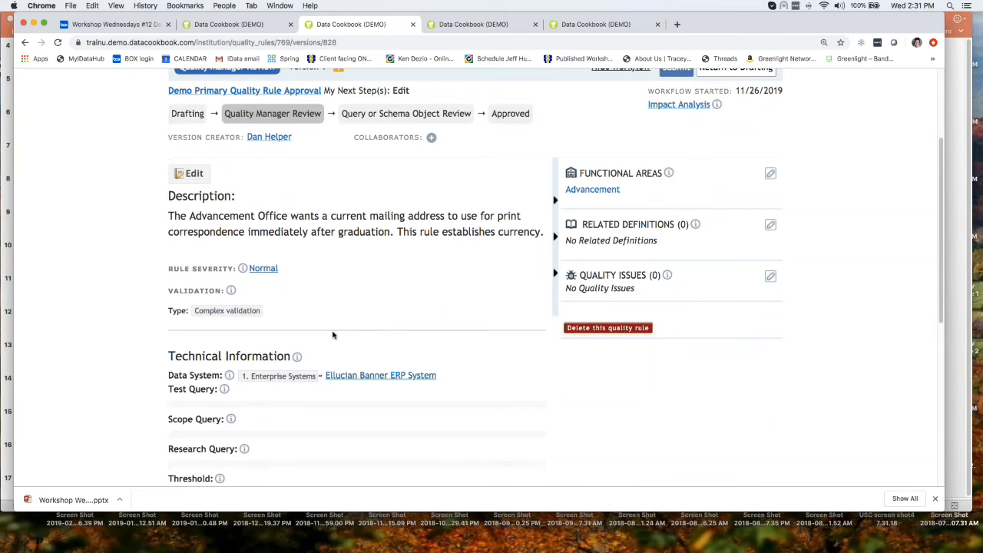
{"action": "scroll", "coordinate": [332, 335], "scroll_direction": "down", "scroll_amount": 2}
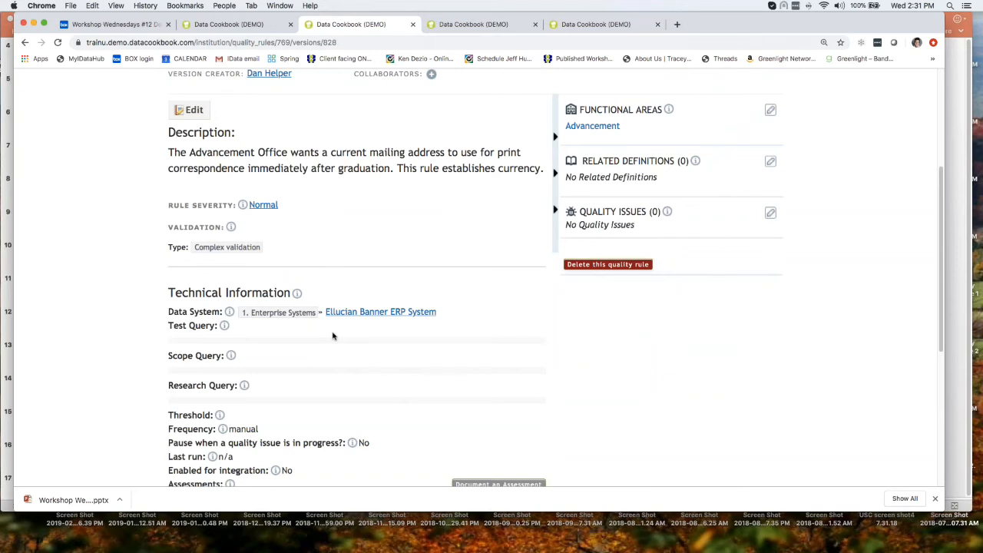
{"action": "scroll", "coordinate": [332, 335], "scroll_direction": "up", "scroll_amount": 5}
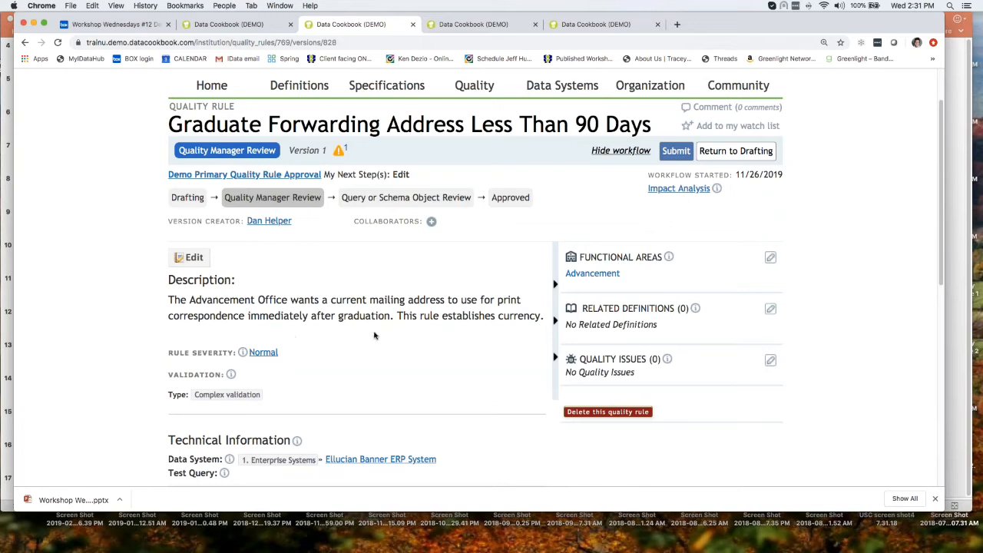
Add the student self-reported forwarding address definition to the rule's related definitions.
{"action": "left_click", "coordinate": [771, 310]}
{"action": "left_click", "coordinate": [659, 347]}
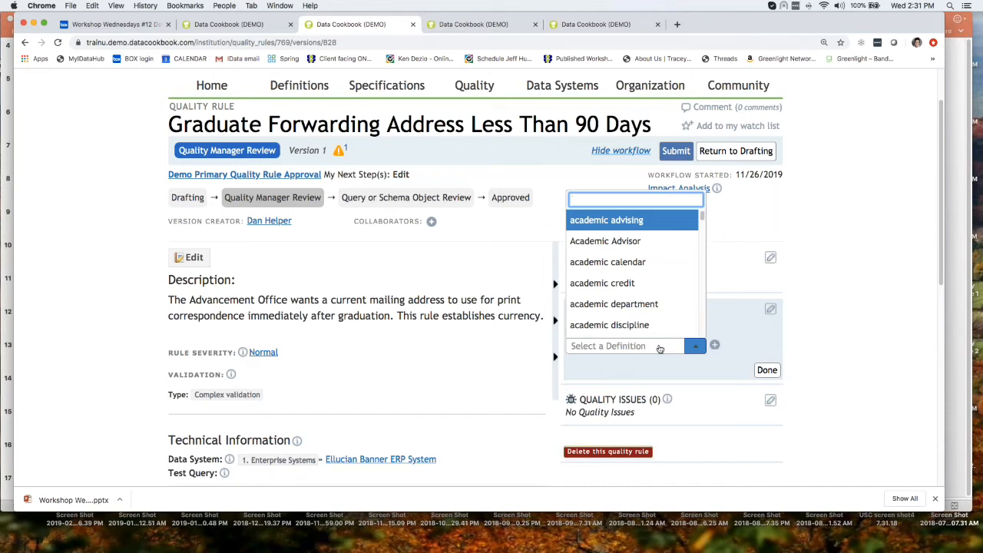
{"action": "type", "text": "self"}
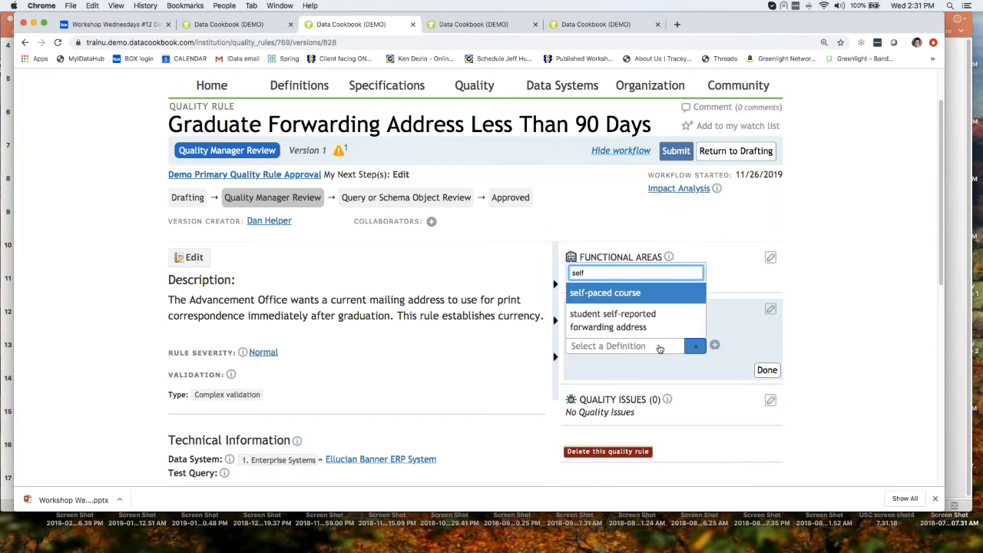
{"action": "left_click", "coordinate": [636, 324]}
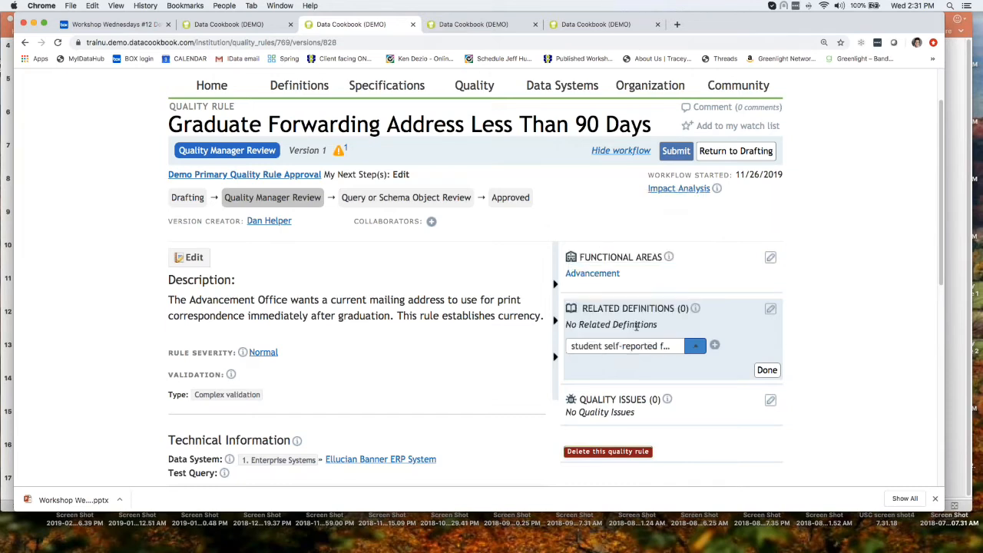
{"action": "left_click", "coordinate": [715, 345]}
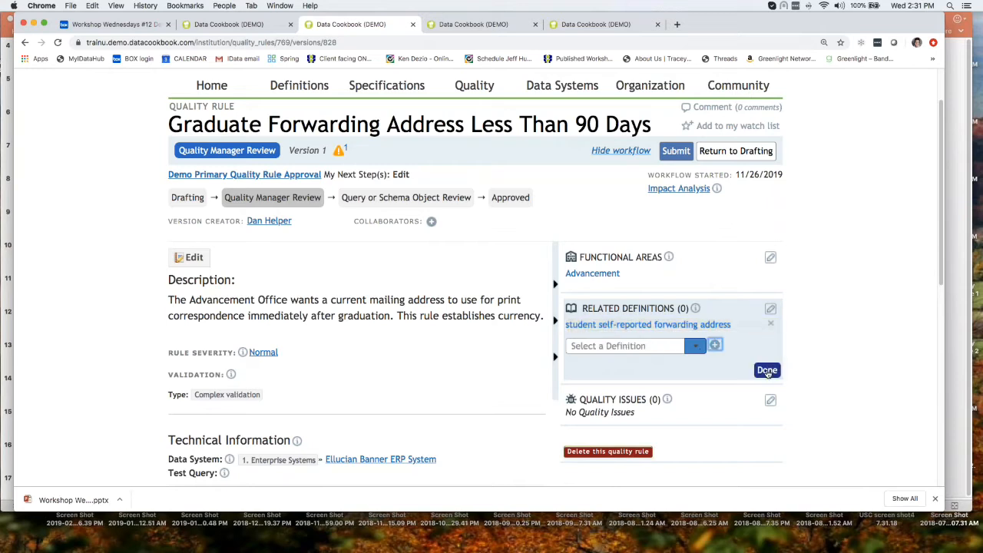
{"action": "left_click", "coordinate": [768, 371]}
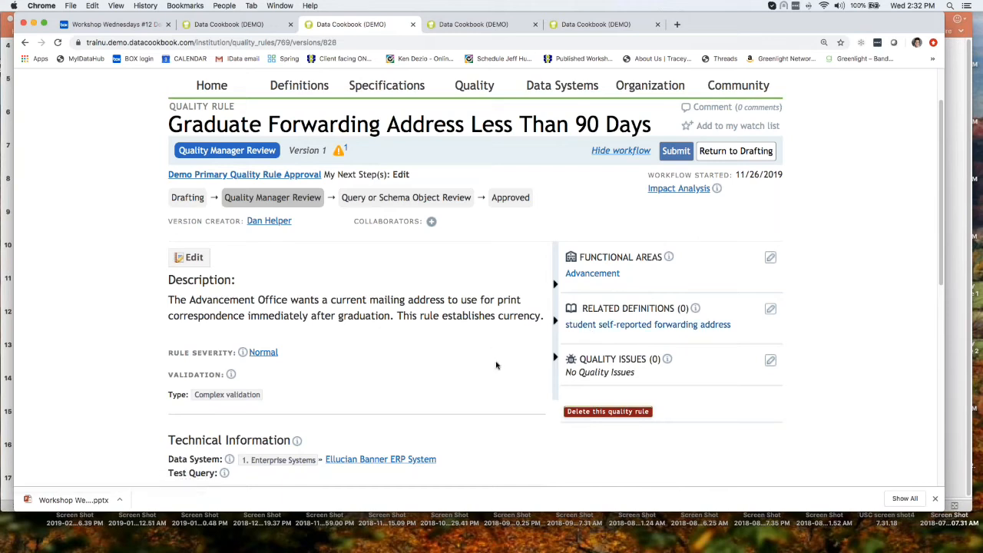
Scroll down through Technical Information and back to the top of the rule.
{"action": "scroll", "coordinate": [496, 366], "scroll_direction": "down", "scroll_amount": 1}
{"action": "scroll", "coordinate": [496, 365], "scroll_direction": "down", "scroll_amount": 5}
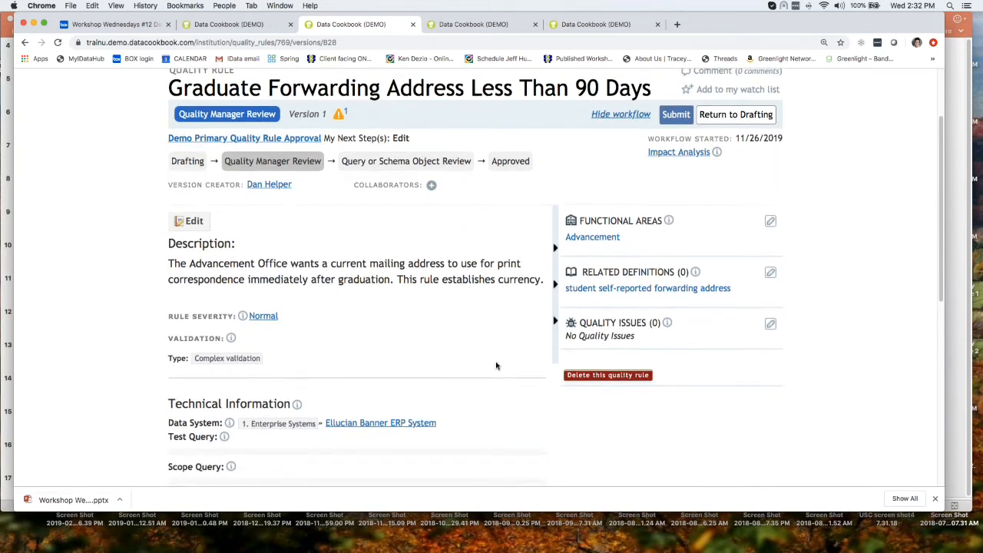
{"action": "scroll", "coordinate": [497, 366], "scroll_direction": "down", "scroll_amount": 3}
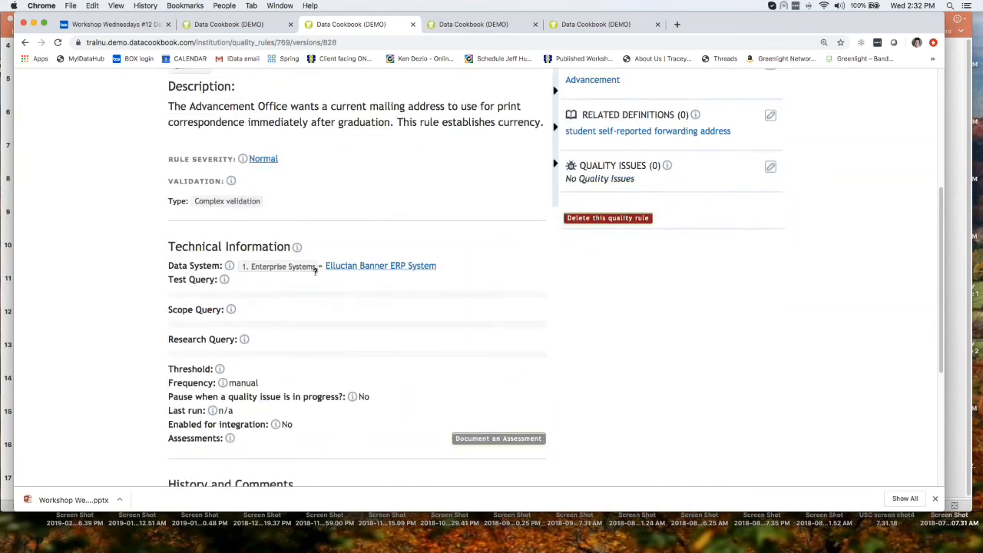
{"action": "scroll", "coordinate": [331, 317], "scroll_direction": "up", "scroll_amount": 10}
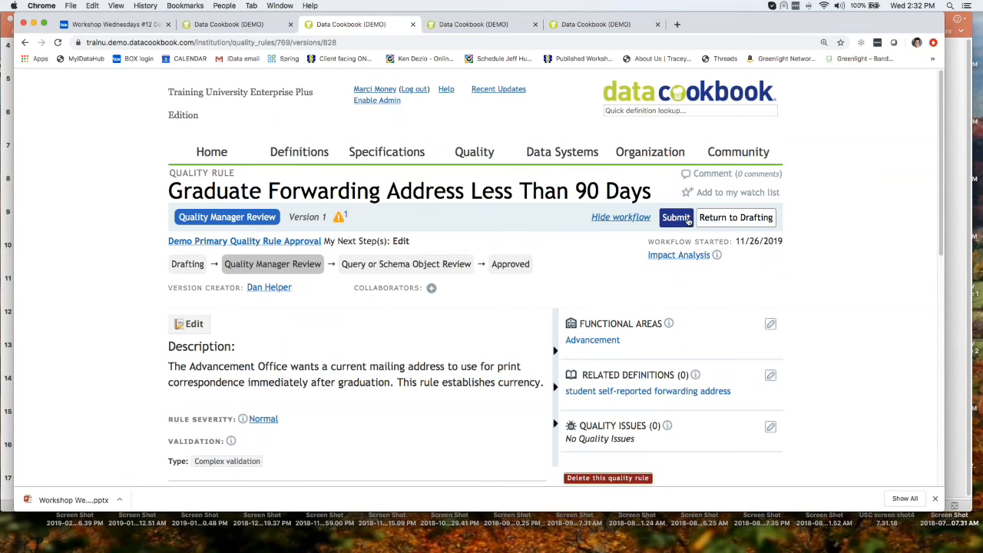
Submit the rule and confirm moving it to Query or Schema Object Review.
{"action": "left_click", "coordinate": [711, 221]}
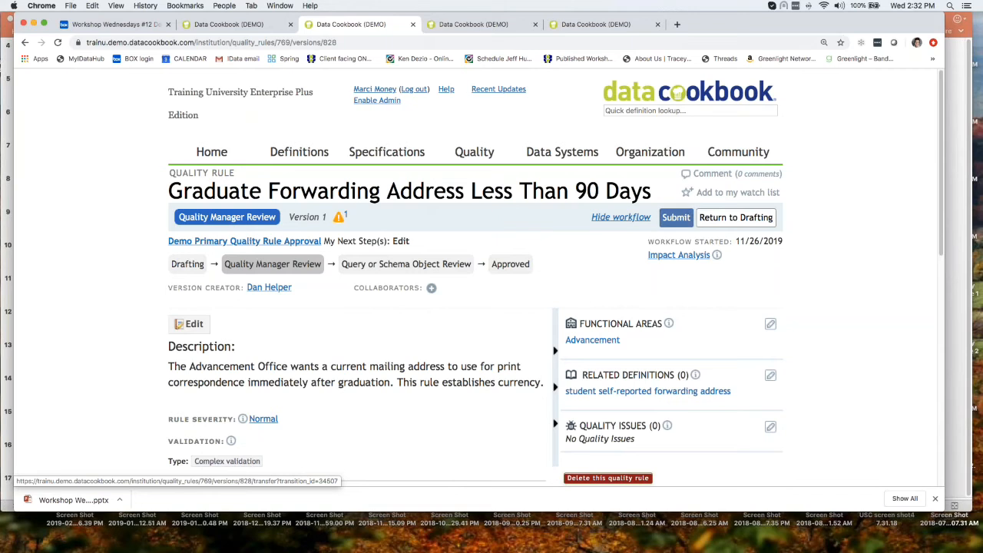
{"action": "left_click", "coordinate": [676, 217]}
{"action": "left_click", "coordinate": [301, 248]}
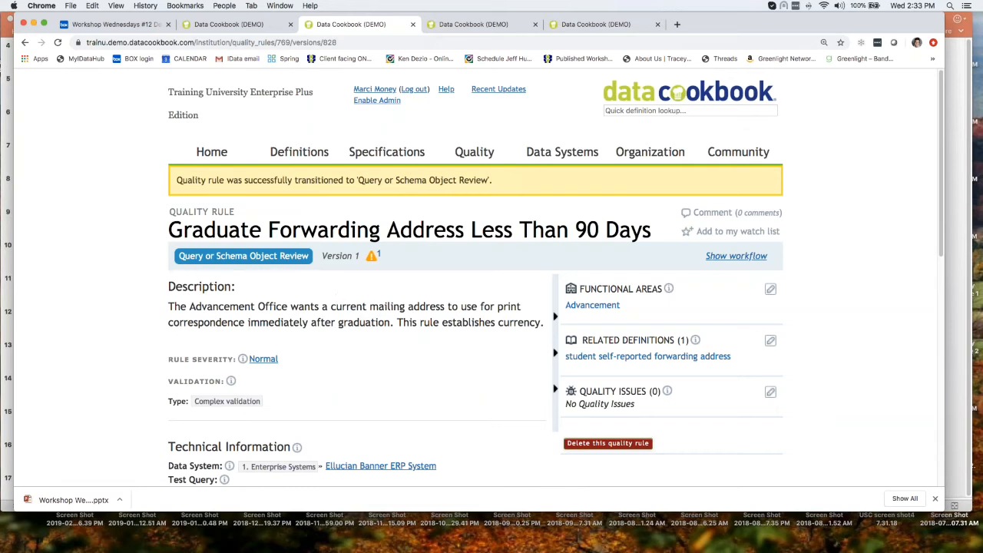
Expand the rule's workflow steps and briefly check the PowerPoint slides.
{"action": "scroll", "coordinate": [691, 192], "scroll_direction": "down", "scroll_amount": 3}
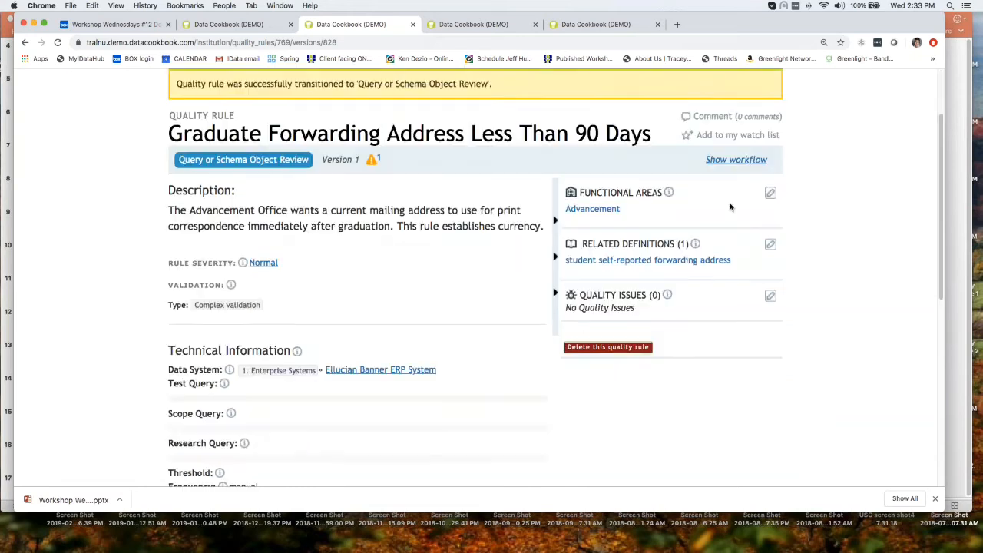
{"action": "left_click", "coordinate": [729, 160]}
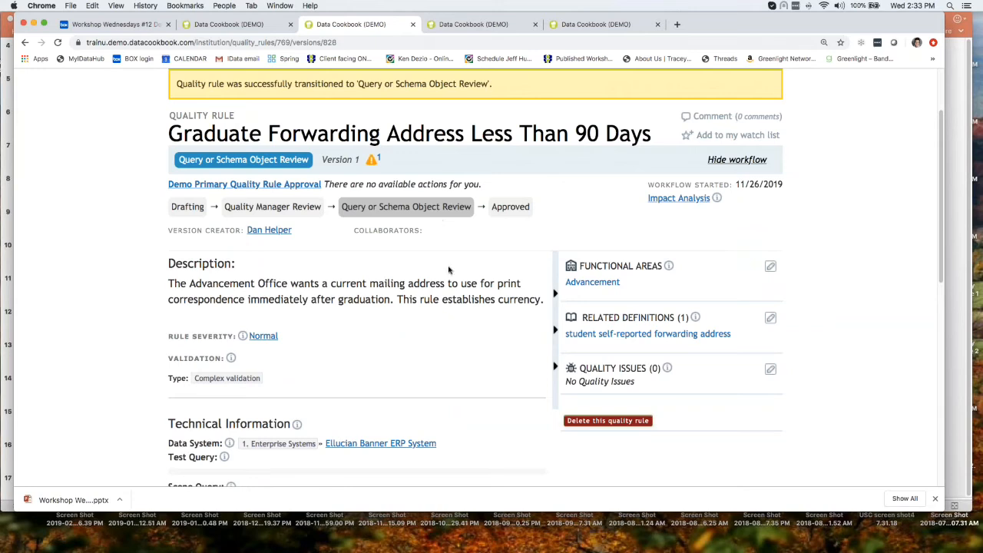
{"action": "scroll", "coordinate": [463, 283], "scroll_direction": "up", "scroll_amount": 3}
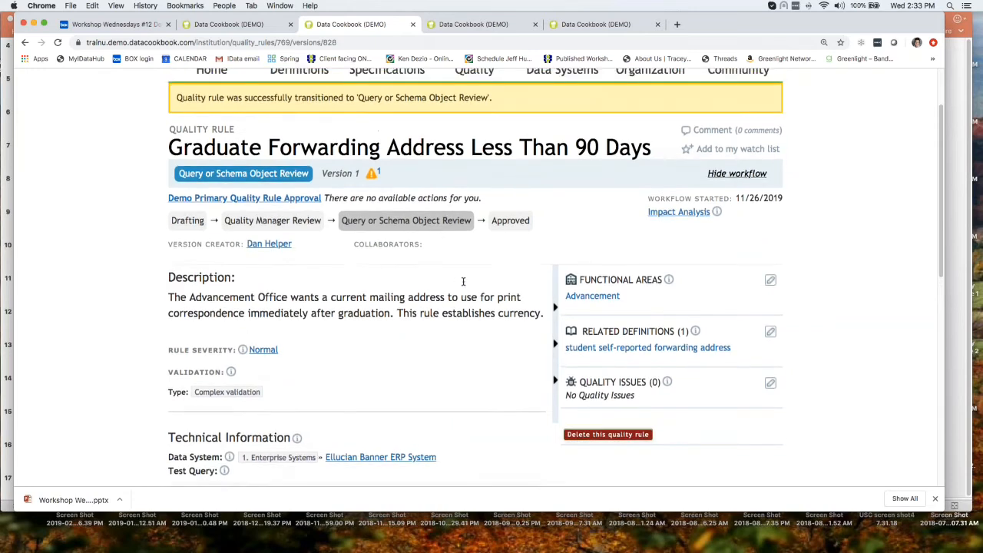
{"action": "mouse_move", "coordinate": [411, 146]}
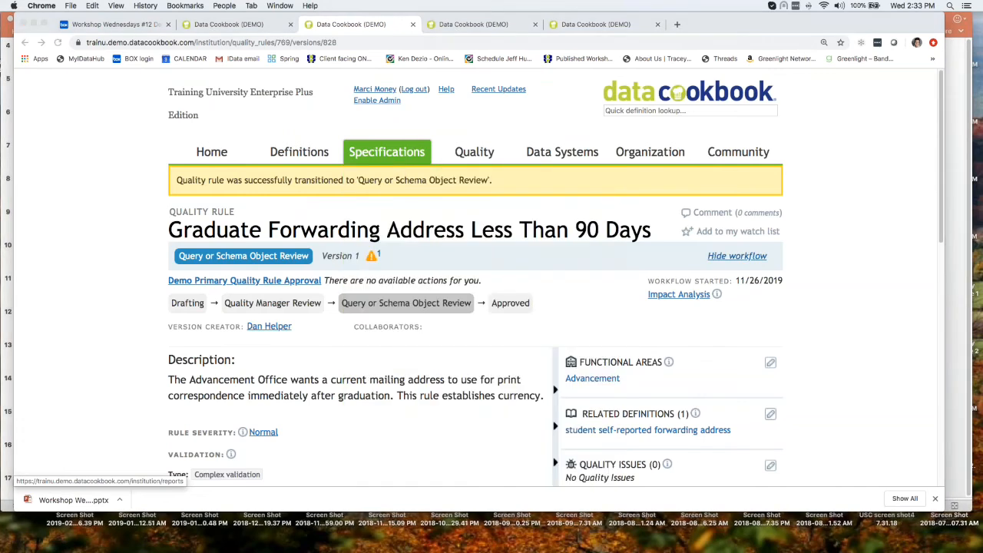
{"action": "key", "text": "super+Tab"}
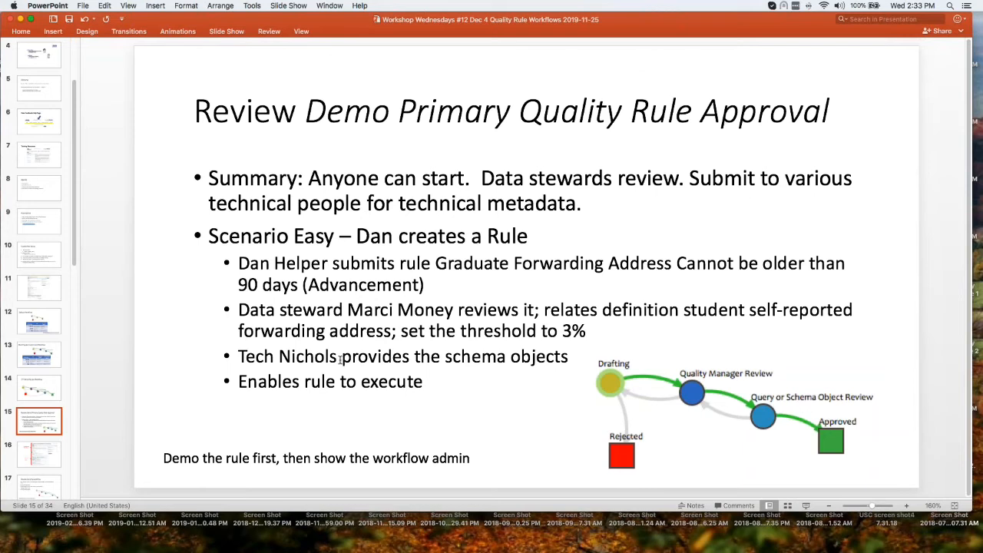
{"action": "key", "text": "super+Tab"}
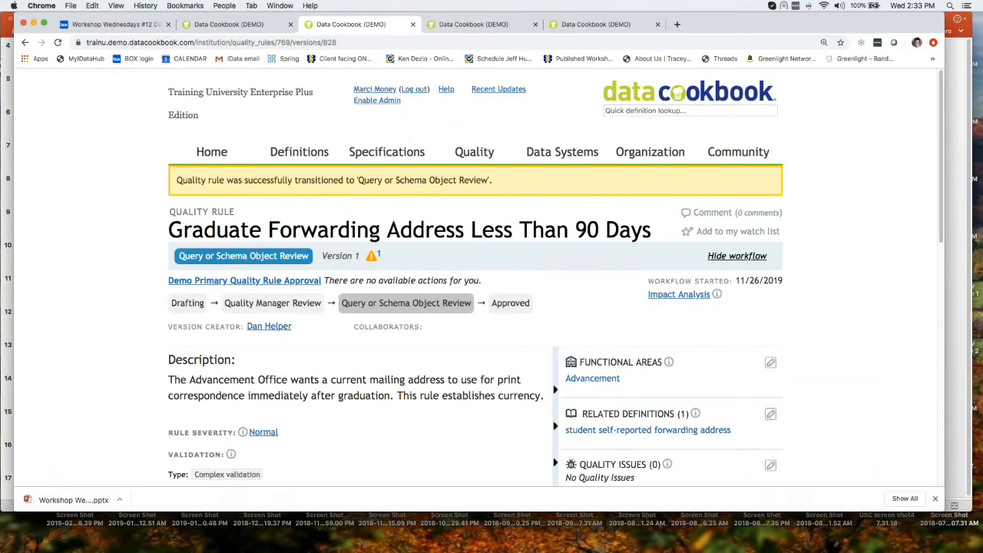
Log in with the saved technical user credentials and collapse the Specifications and Collections tasks.
{"action": "left_click", "coordinate": [415, 90]}
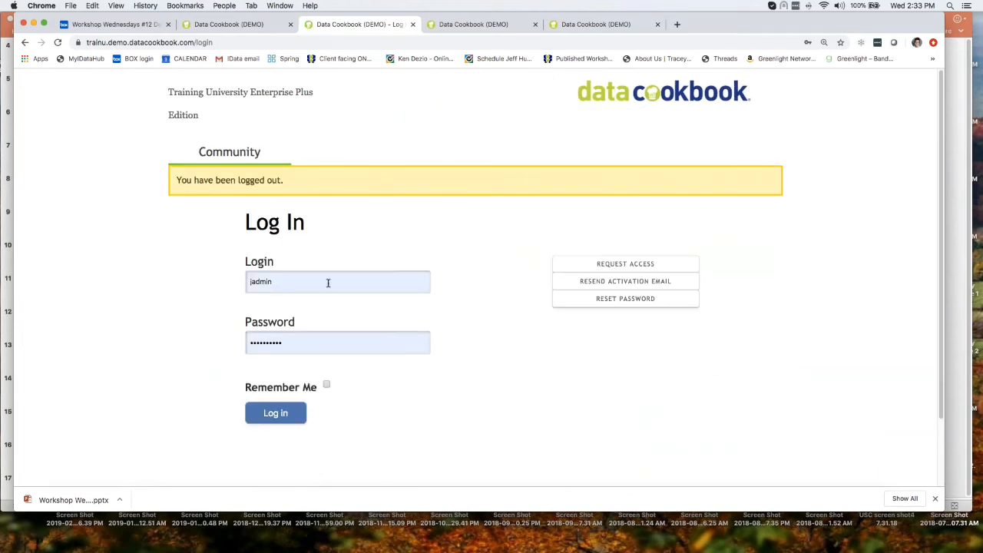
{"action": "left_click", "coordinate": [328, 282]}
{"action": "left_click_drag", "start_coordinate": [328, 282], "coordinate": [224, 280]}
{"action": "type", "text": "trickles"}
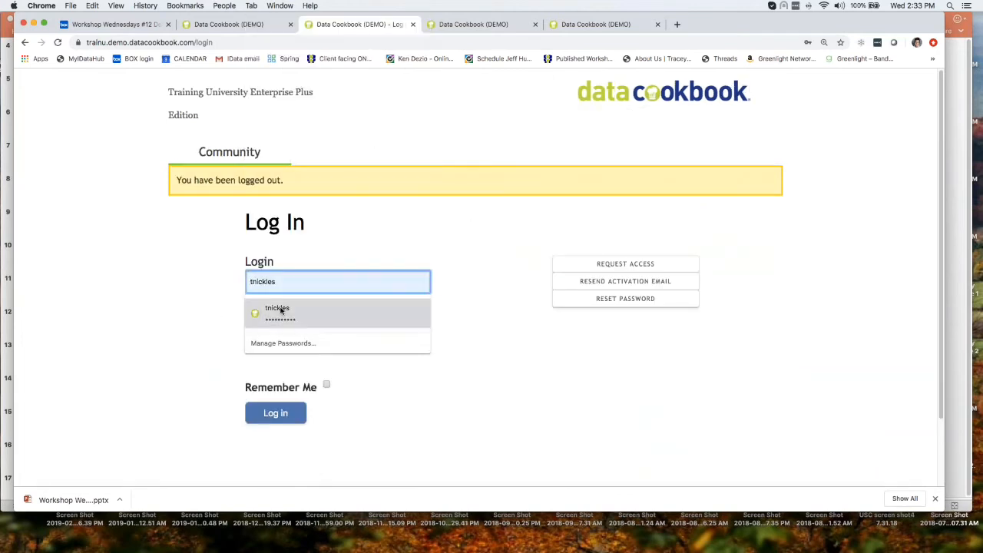
{"action": "left_click", "coordinate": [276, 311]}
{"action": "left_click", "coordinate": [273, 414]}
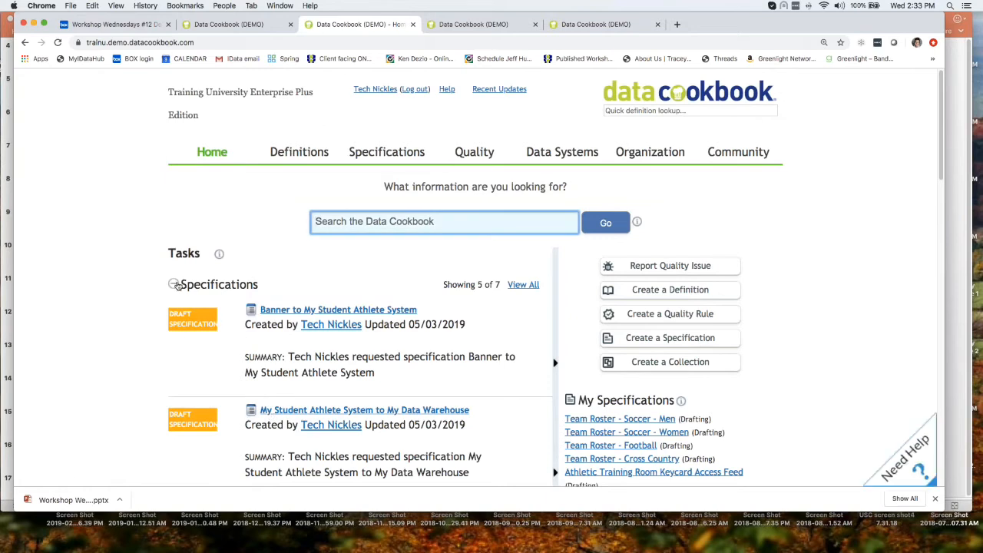
{"action": "left_click", "coordinate": [175, 284]}
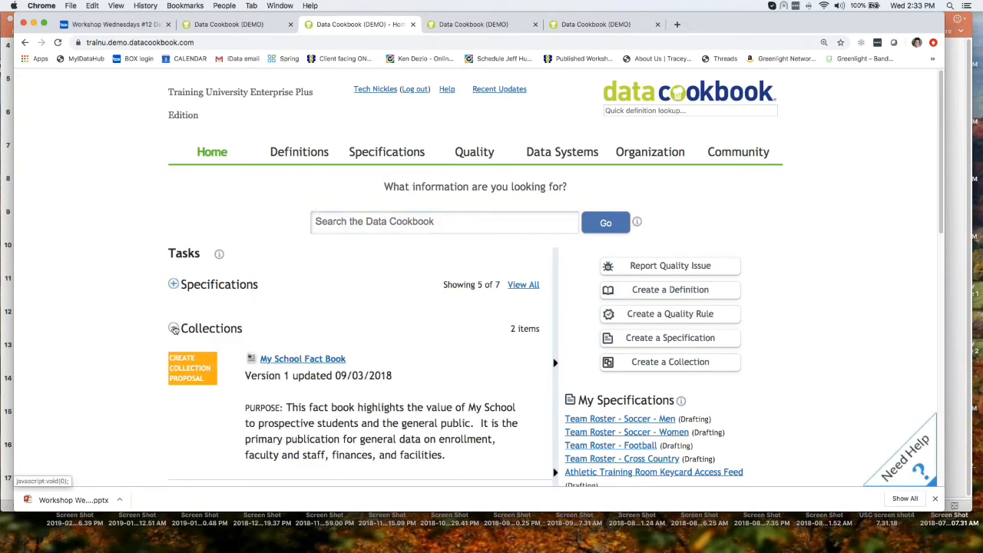
{"action": "left_click", "coordinate": [175, 329]}
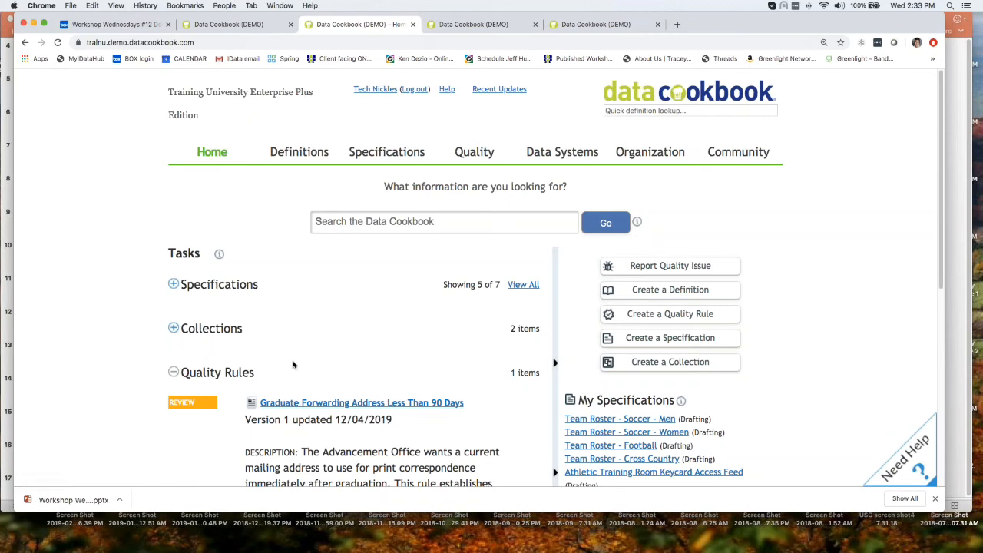
Edit the Graduate Forwarding Address rule and show the Ellucian Banner ERP System browser in Technical Information.
{"action": "scroll", "coordinate": [293, 364], "scroll_direction": "down", "scroll_amount": 2}
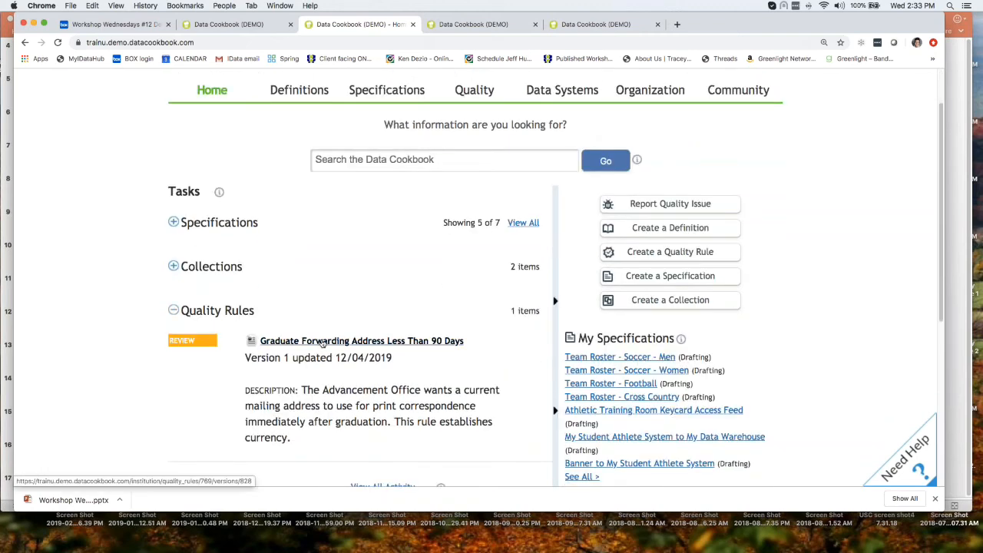
{"action": "left_click", "coordinate": [322, 341]}
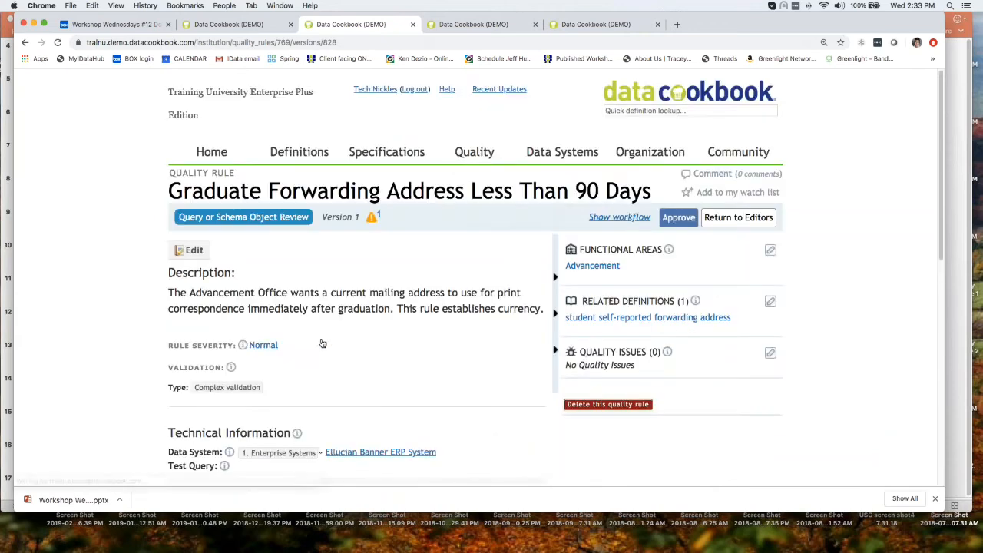
{"action": "scroll", "coordinate": [332, 349], "scroll_direction": "down", "scroll_amount": 5}
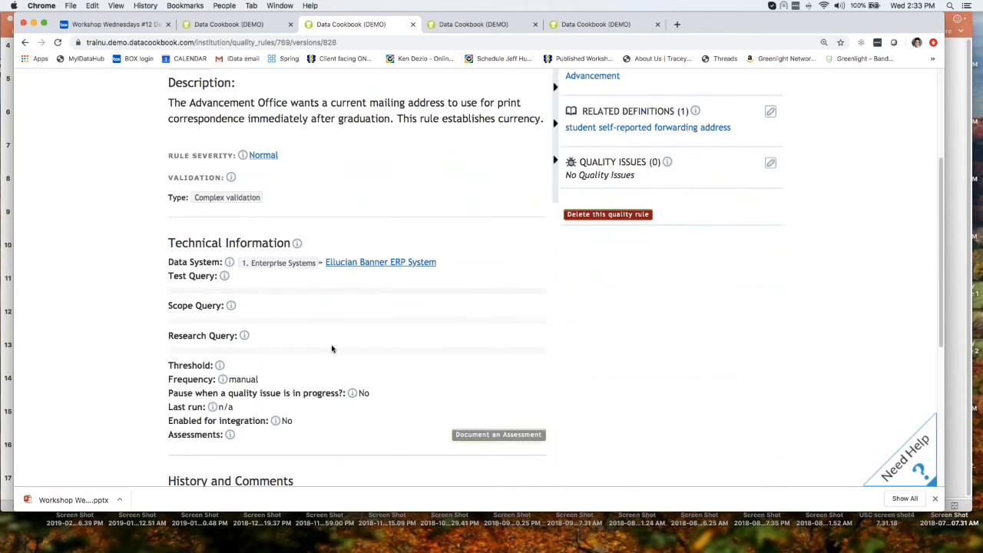
{"action": "scroll", "coordinate": [331, 349], "scroll_direction": "up", "scroll_amount": 5}
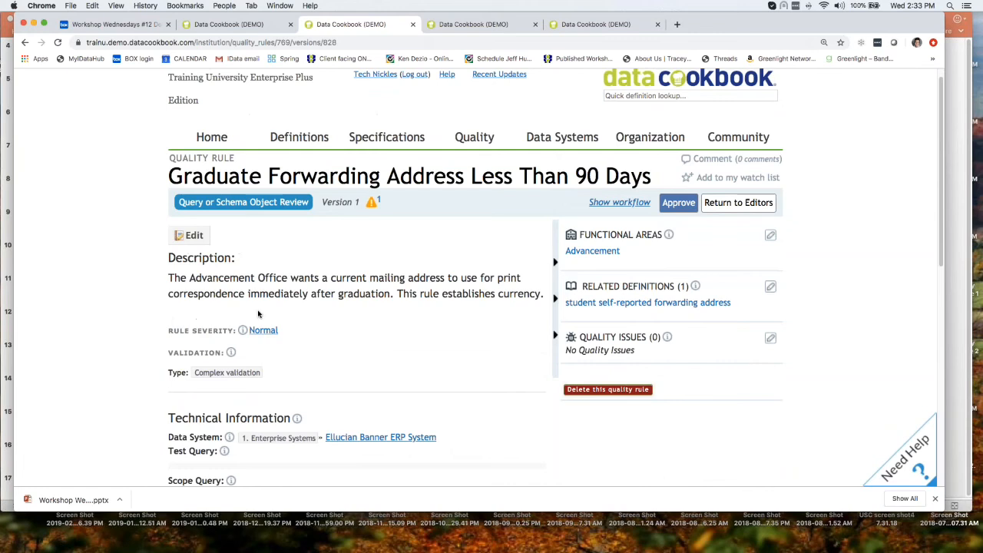
{"action": "left_click", "coordinate": [195, 236]}
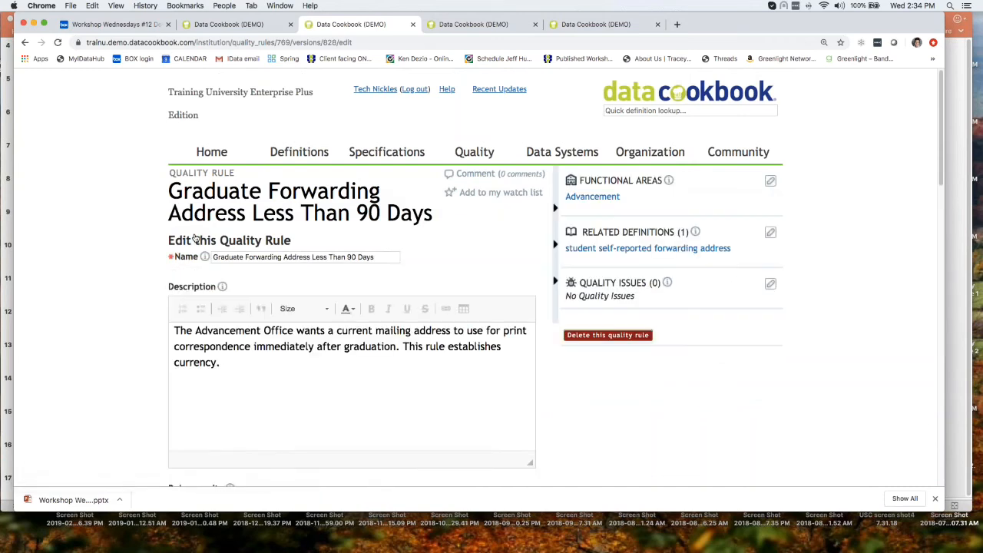
{"action": "scroll", "coordinate": [150, 320], "scroll_direction": "down", "scroll_amount": 5}
{"action": "scroll", "coordinate": [150, 319], "scroll_direction": "down", "scroll_amount": 2}
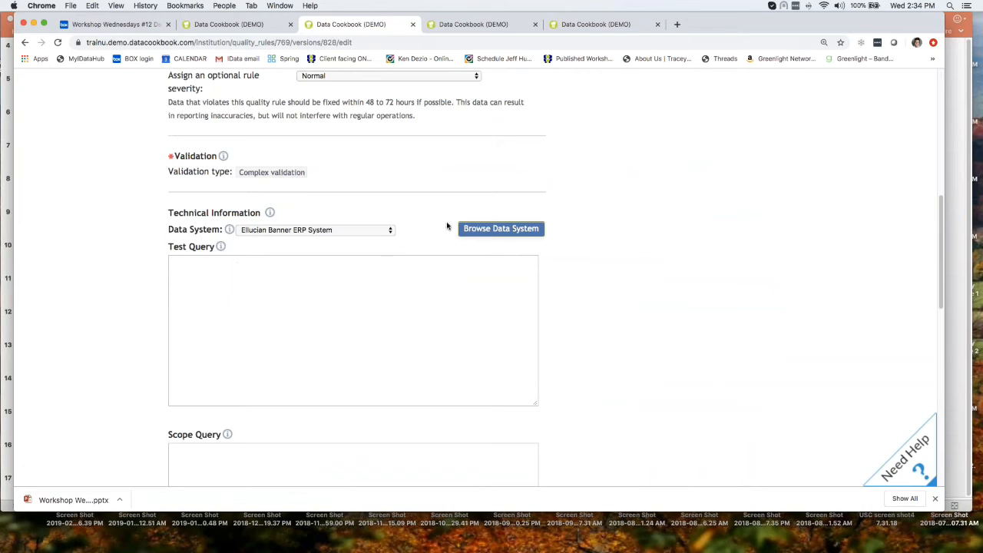
{"action": "left_click", "coordinate": [500, 229]}
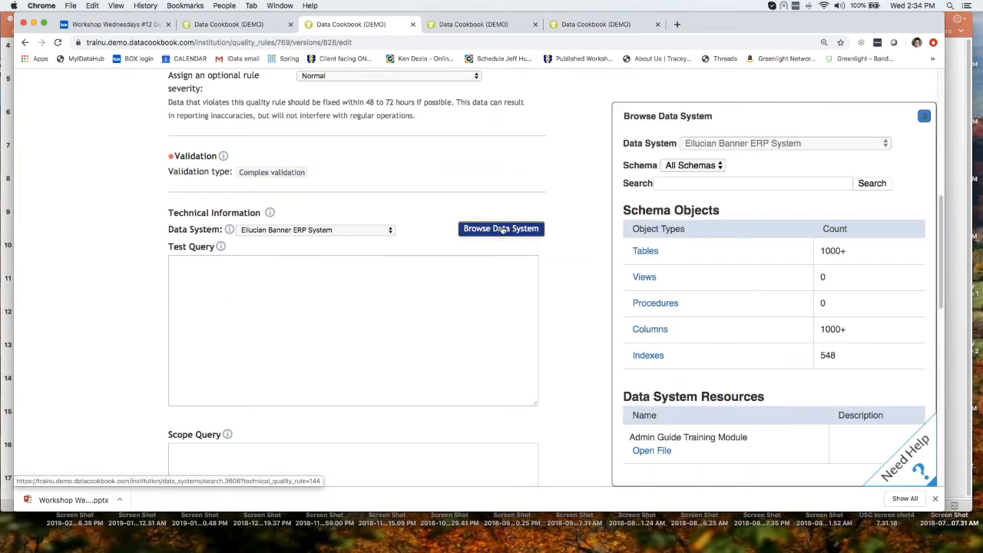
Search the schema for 'diploma' and check the example queries on PowerPoint slide 16.
{"action": "left_click", "coordinate": [682, 184]}
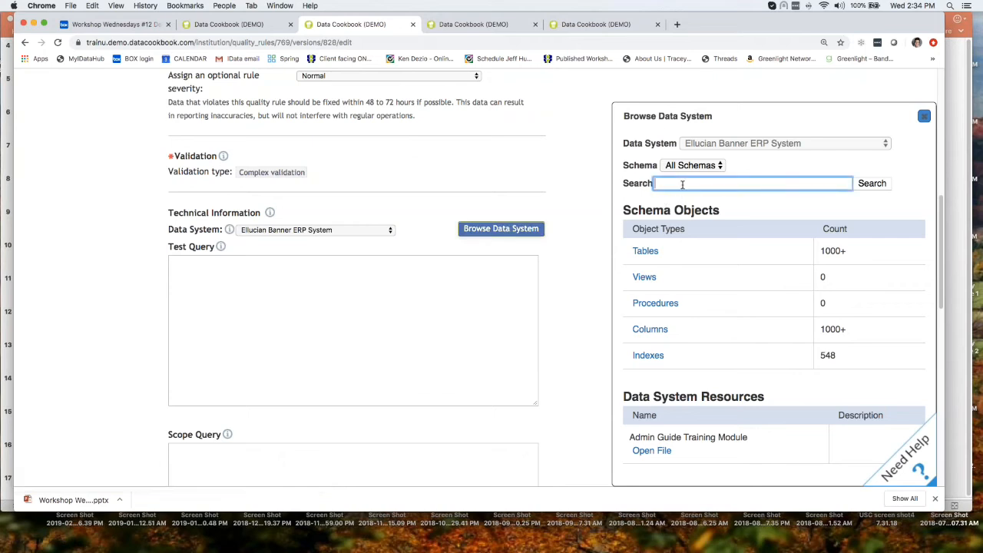
{"action": "type", "text": "diploma"}
{"action": "key", "text": "Return"}
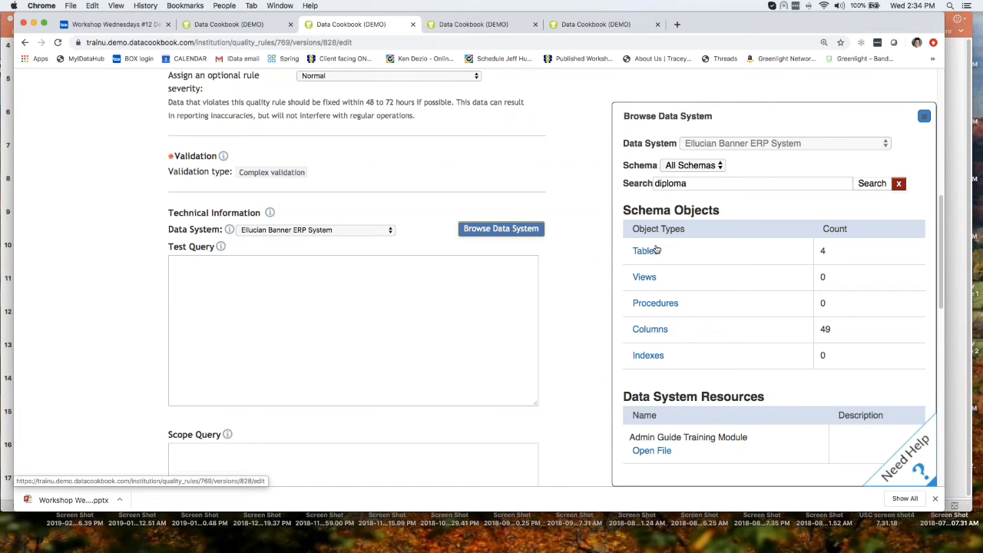
{"action": "key", "text": "super+Tab"}
{"action": "left_click", "coordinate": [34, 467]}
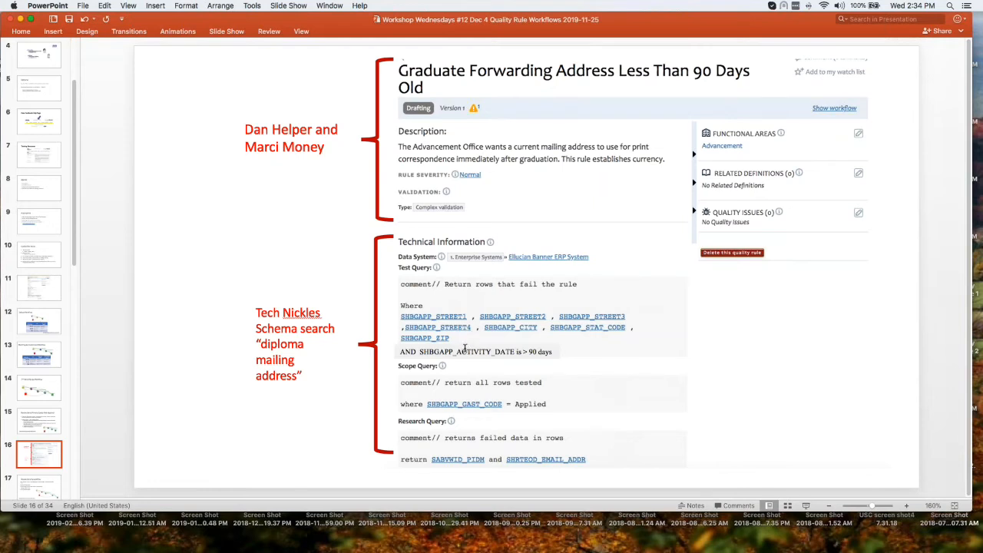
{"action": "key", "text": "super+Tab"}
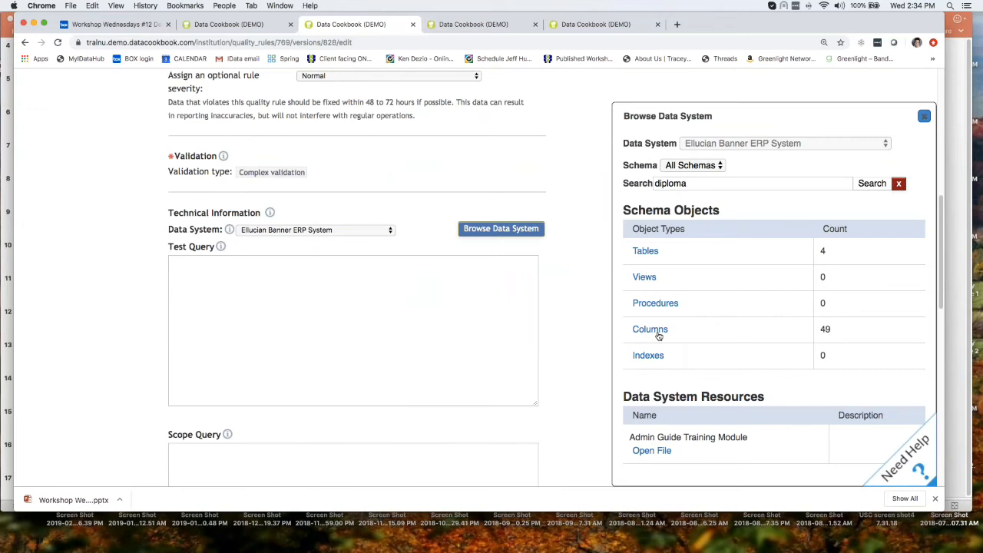
Refine the search to 'diploma address' and list the 18 matching columns.
{"action": "left_click", "coordinate": [693, 183]}
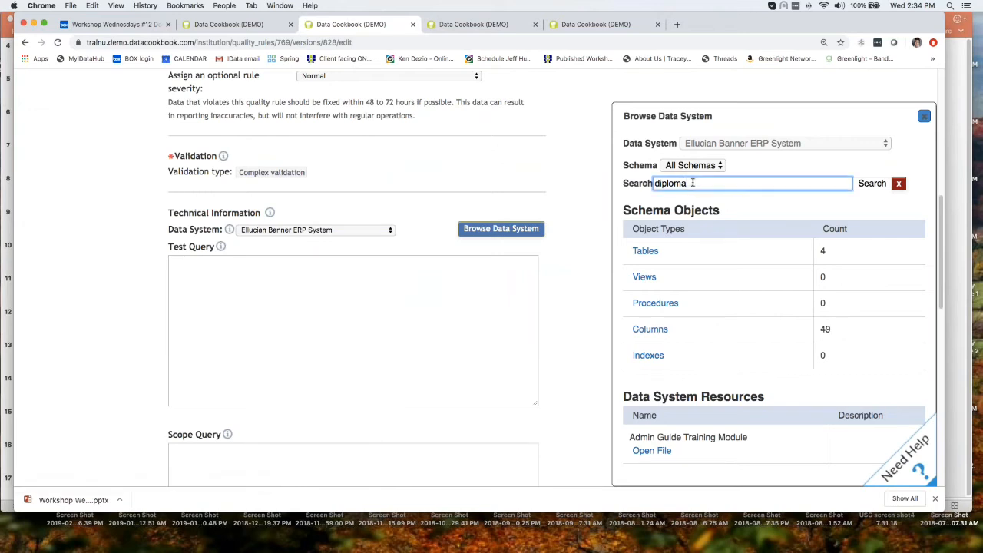
{"action": "type", "text": "address"}
{"action": "left_click", "coordinate": [883, 184]}
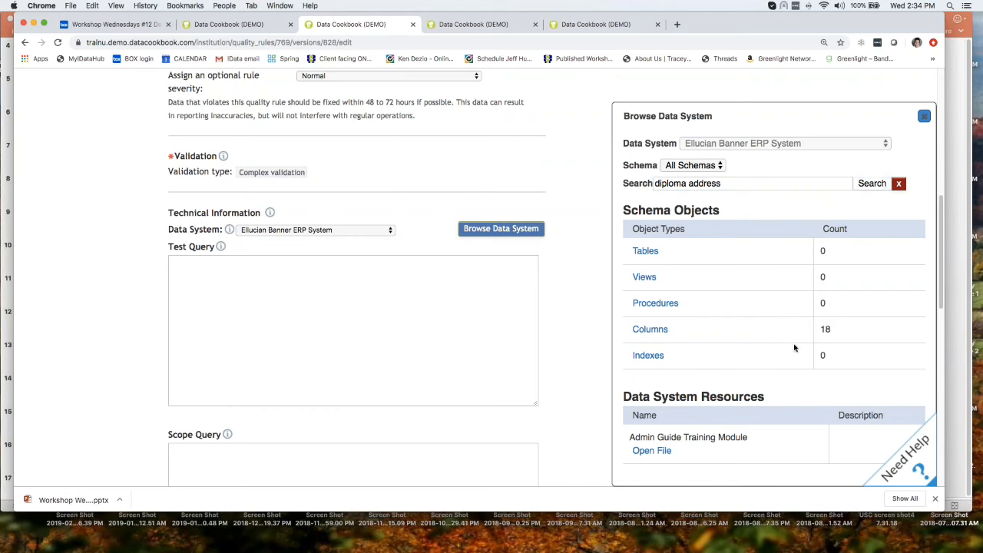
{"action": "left_click", "coordinate": [652, 329]}
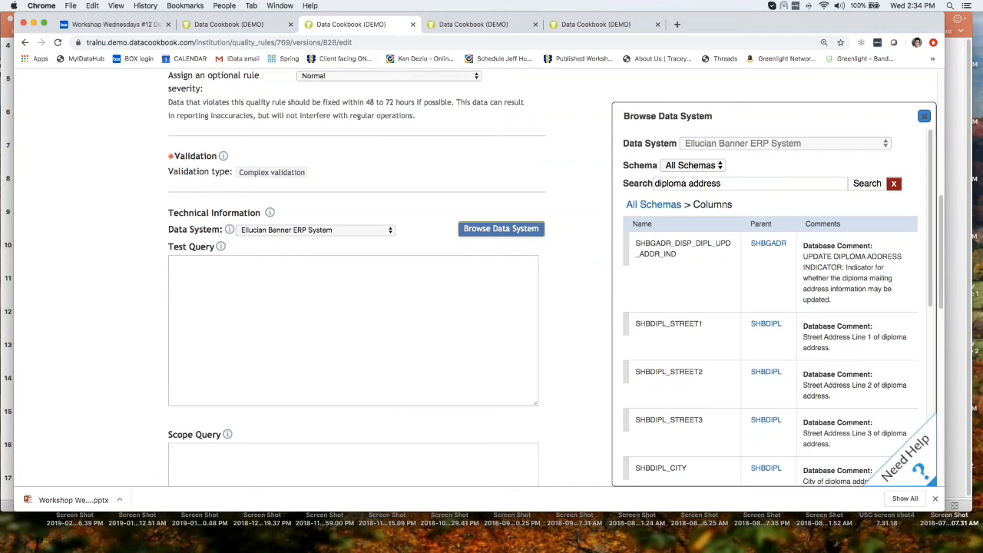
{"action": "scroll", "coordinate": [704, 373], "scroll_direction": "down", "scroll_amount": 3}
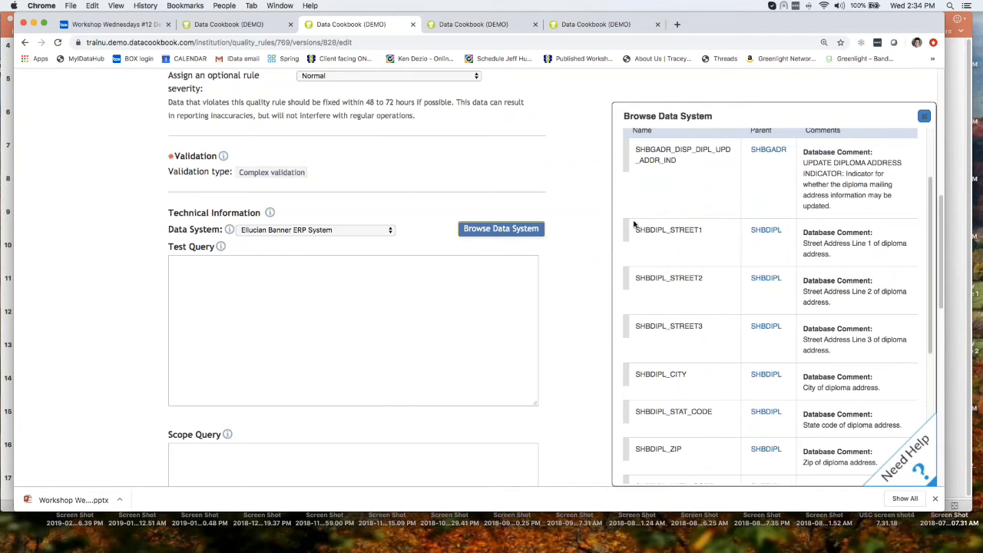
Drag SHBDIPL_STREET1, STREET2, STREET3, CITY and STAT_CODE into the Test Query.
{"action": "left_click_drag", "start_coordinate": [627, 225], "coordinate": [412, 273]}
{"action": "left_click_drag", "start_coordinate": [627, 278], "coordinate": [498, 309]}
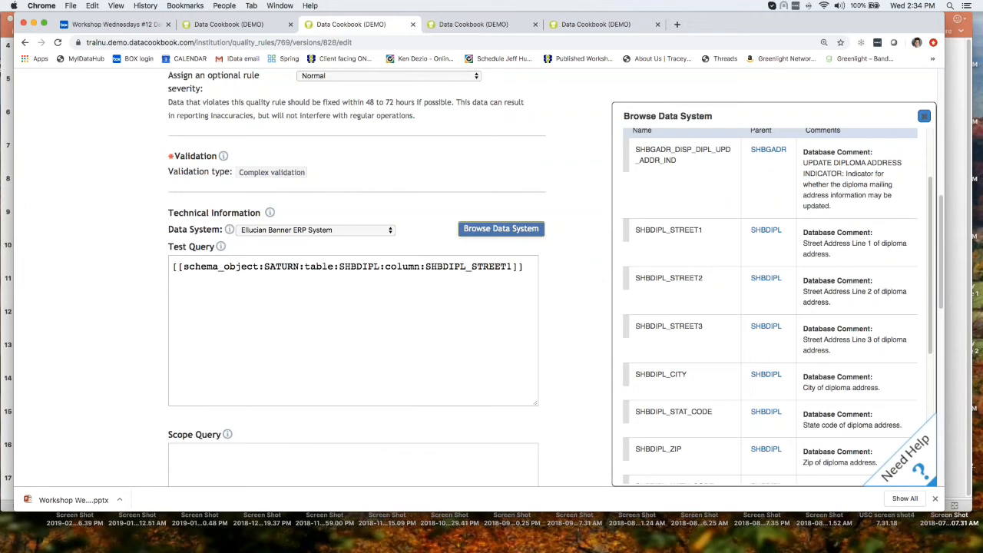
{"action": "left_click_drag", "start_coordinate": [619, 329], "coordinate": [500, 338]}
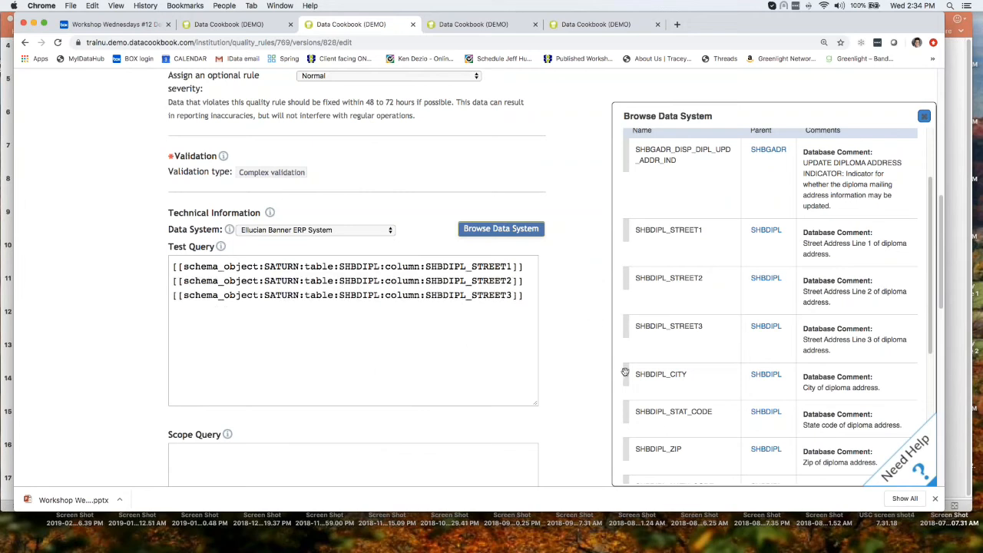
{"action": "left_click_drag", "start_coordinate": [625, 372], "coordinate": [461, 335]}
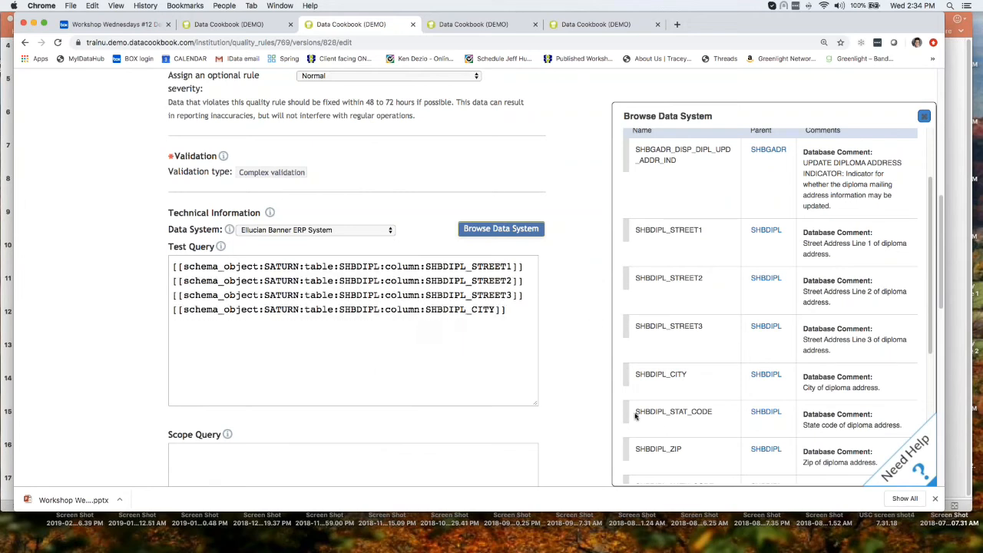
{"action": "left_click_drag", "start_coordinate": [627, 414], "coordinate": [509, 385]}
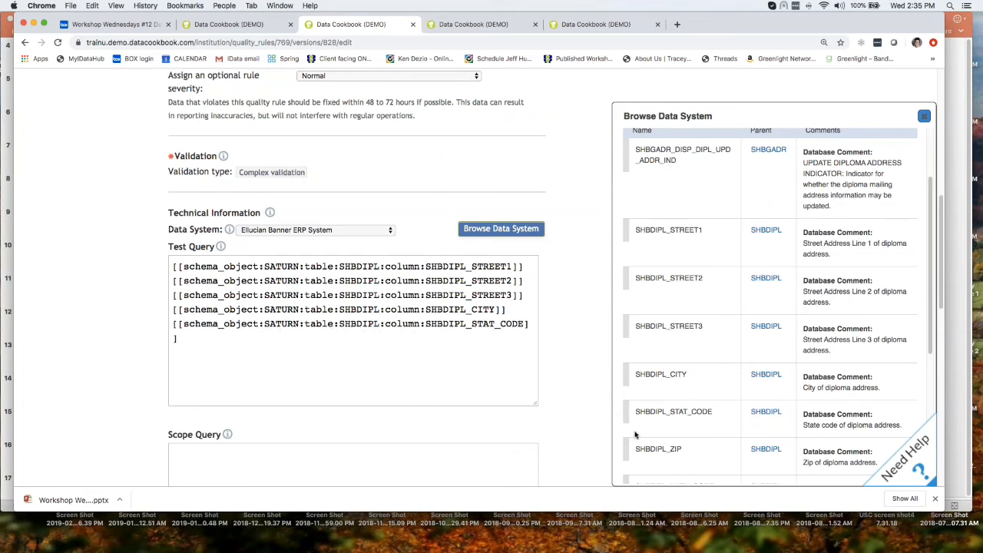
Type 'and' at the end of the Test Query and compare with the example slide.
{"action": "left_click", "coordinate": [472, 341]}
{"action": "type", "text": "and"}
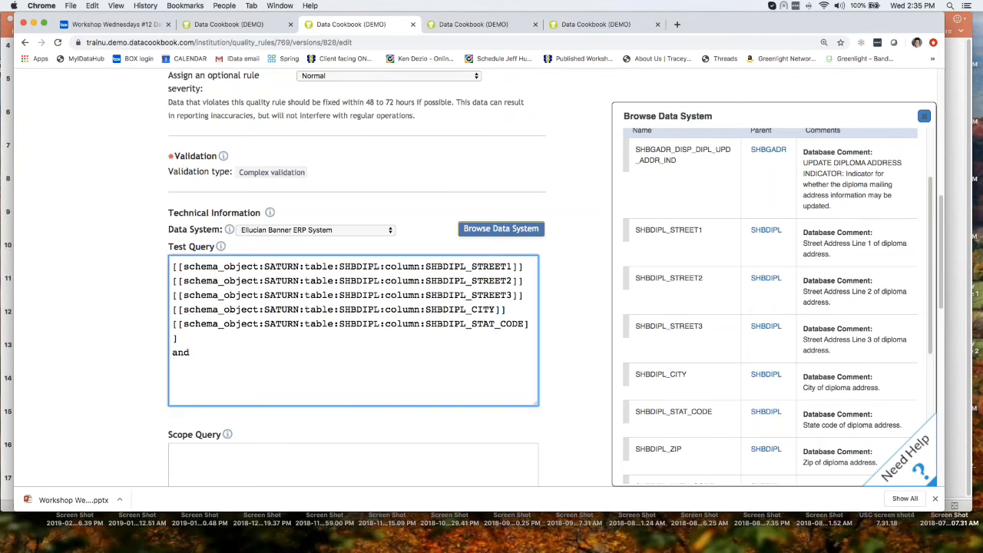
{"action": "key", "text": "super+Tab"}
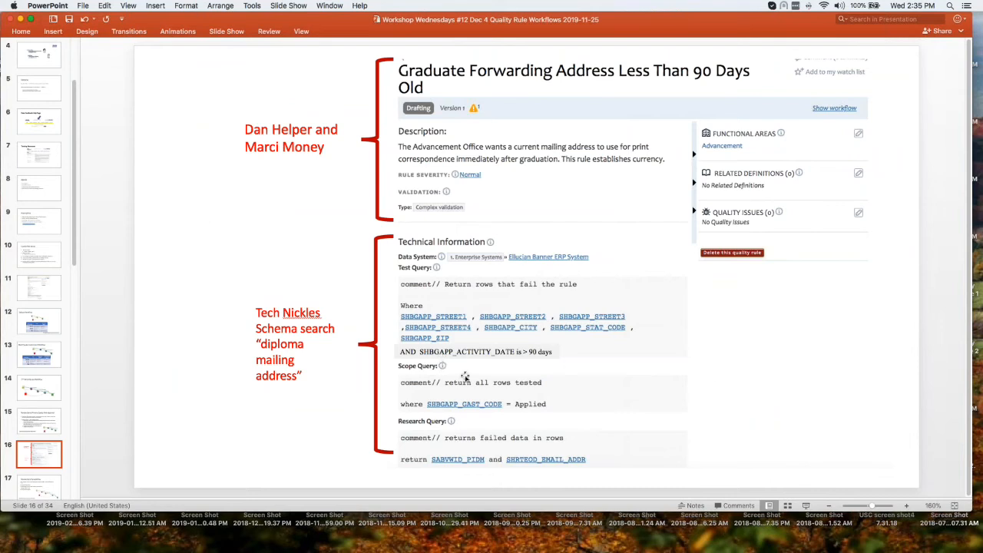
{"action": "key", "text": "super+Tab"}
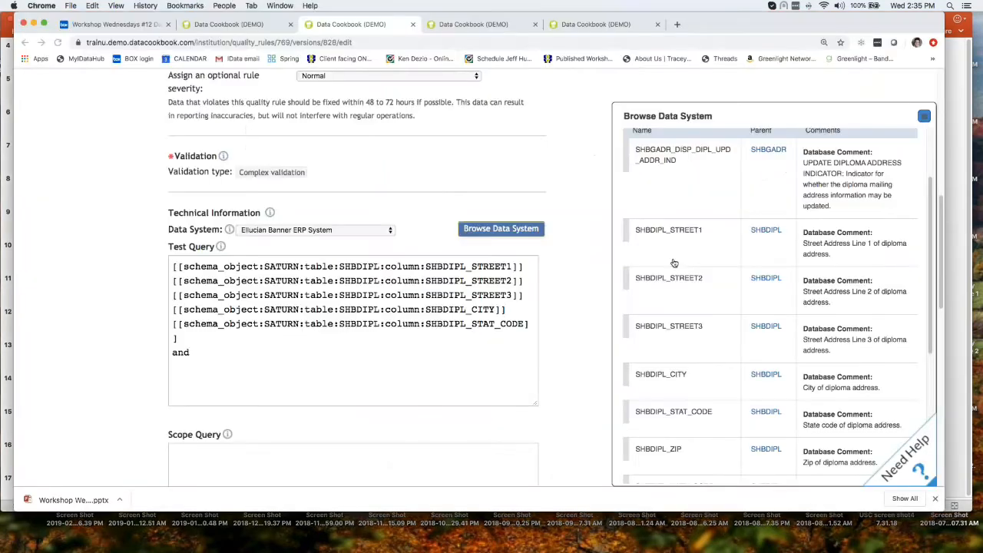
{"action": "scroll", "coordinate": [692, 173], "scroll_direction": "up", "scroll_amount": 5}
{"action": "scroll", "coordinate": [696, 172], "scroll_direction": "down", "scroll_amount": 10}
{"action": "scroll", "coordinate": [707, 154], "scroll_direction": "up", "scroll_amount": 3}
Search columns for 'activity date' and drag SSRCLBD_ACTIVITY_DATE into the Test Query after 'and'.
{"action": "left_click_drag", "start_coordinate": [722, 128], "coordinate": [640, 131]}
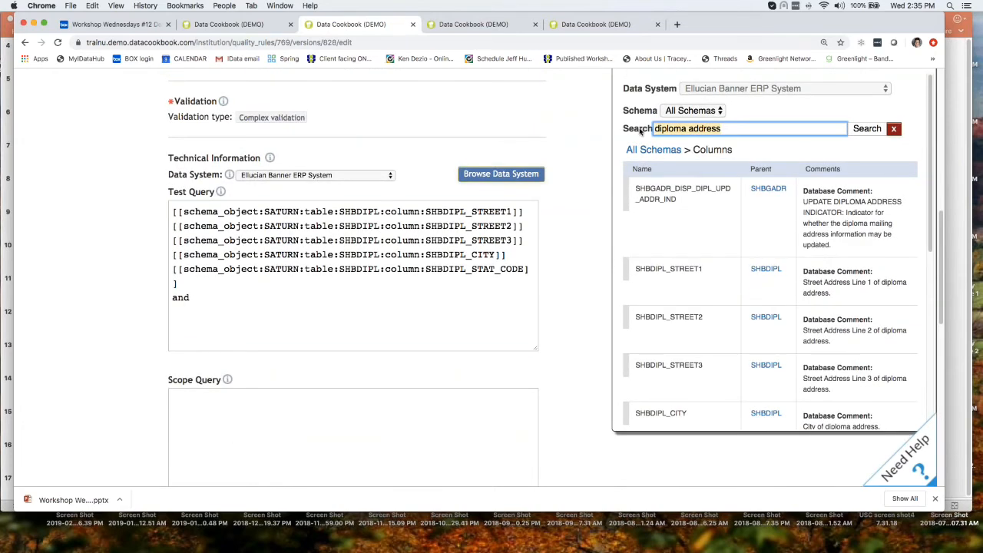
{"action": "type", "text": "activity date"}
{"action": "key", "text": "Return"}
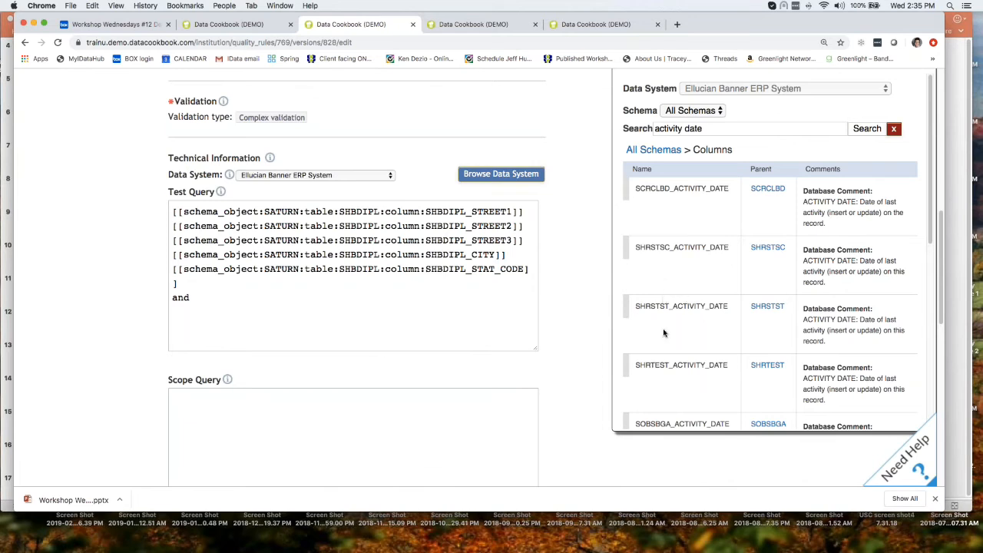
{"action": "scroll", "coordinate": [665, 333], "scroll_direction": "down", "scroll_amount": 5}
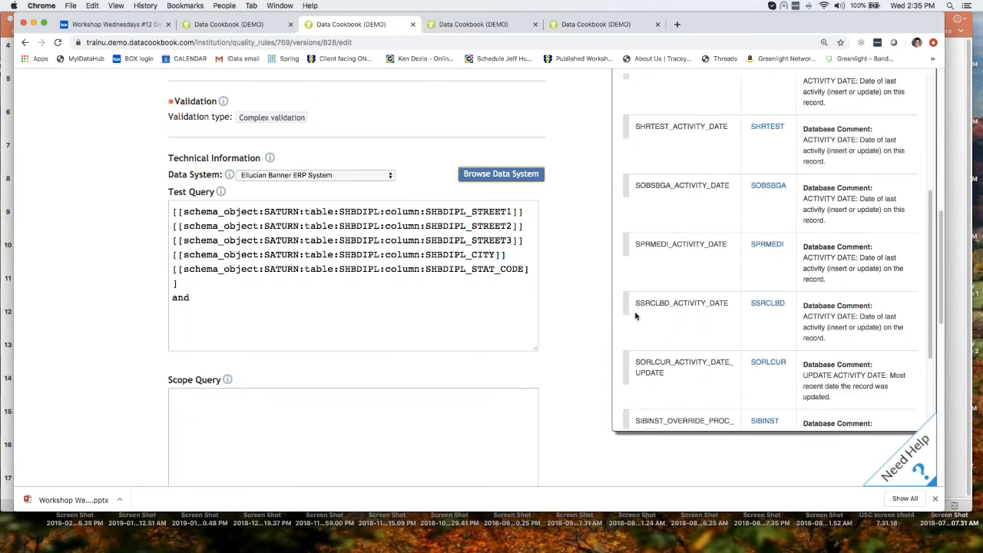
{"action": "left_click_drag", "start_coordinate": [627, 302], "coordinate": [278, 343]}
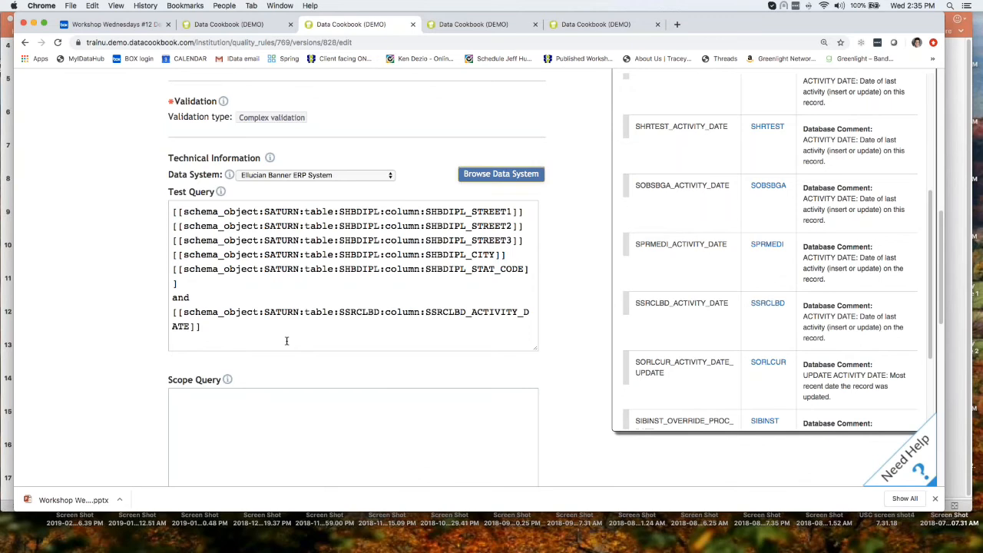
{"action": "scroll", "coordinate": [287, 340], "scroll_direction": "down", "scroll_amount": 1}
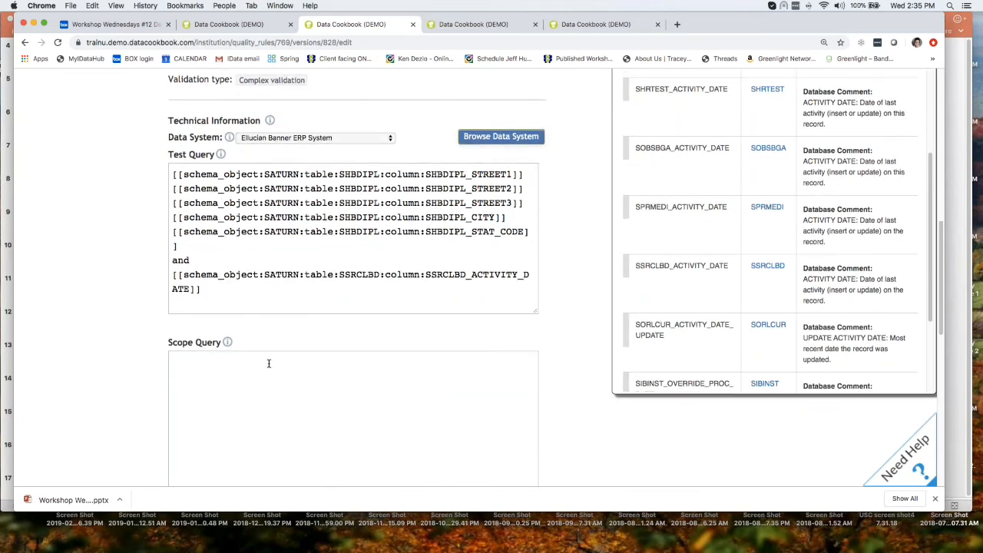
{"action": "scroll", "coordinate": [269, 362], "scroll_direction": "down", "scroll_amount": 5}
{"action": "scroll", "coordinate": [267, 370], "scroll_direction": "up", "scroll_amount": 6}
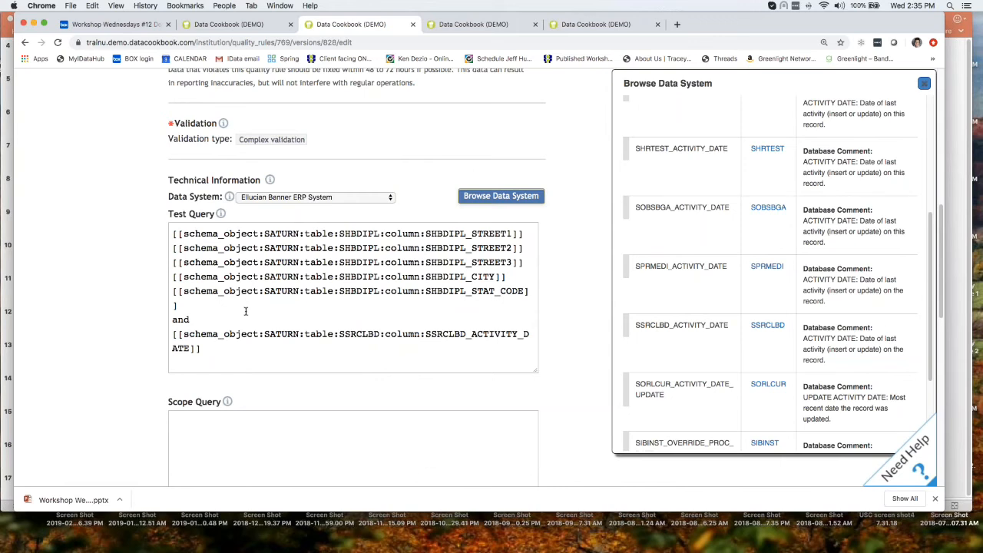
{"action": "scroll", "coordinate": [246, 312], "scroll_direction": "down", "scroll_amount": 7}
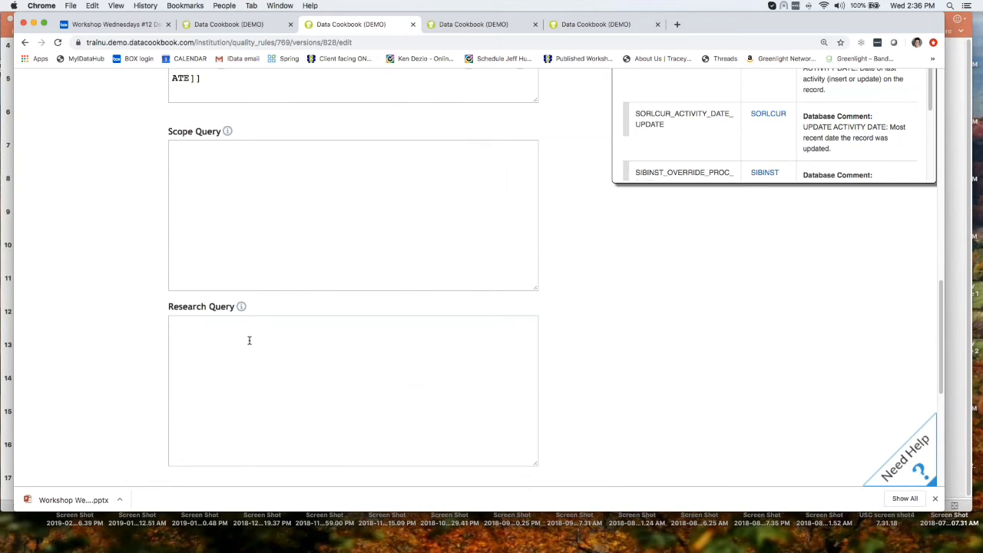
{"action": "scroll", "coordinate": [249, 340], "scroll_direction": "down", "scroll_amount": 5}
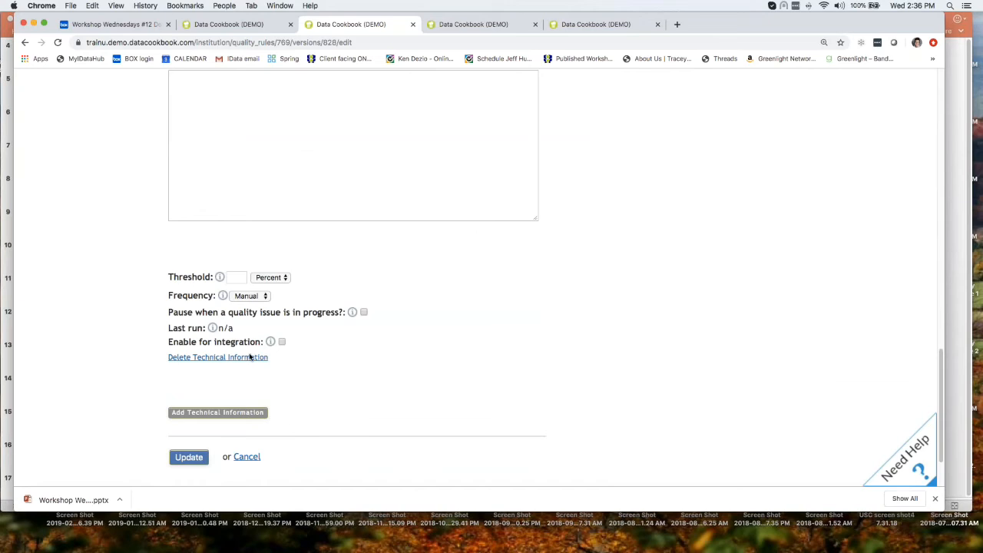
Save the rule with Update and review the Test Query ending 'and SSRCLBD_ACTIVITY_DATE'.
{"action": "left_click", "coordinate": [186, 461]}
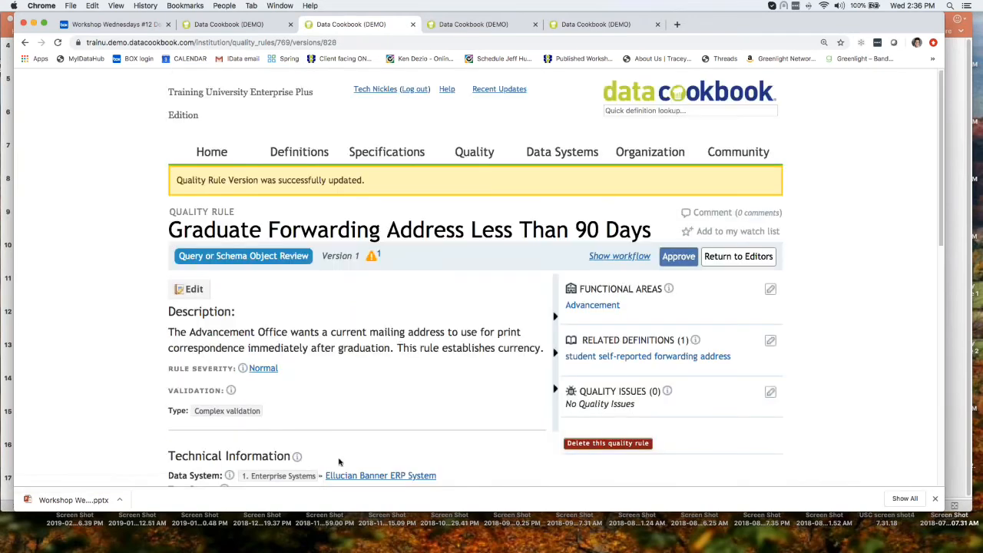
{"action": "scroll", "coordinate": [339, 461], "scroll_direction": "down", "scroll_amount": 5}
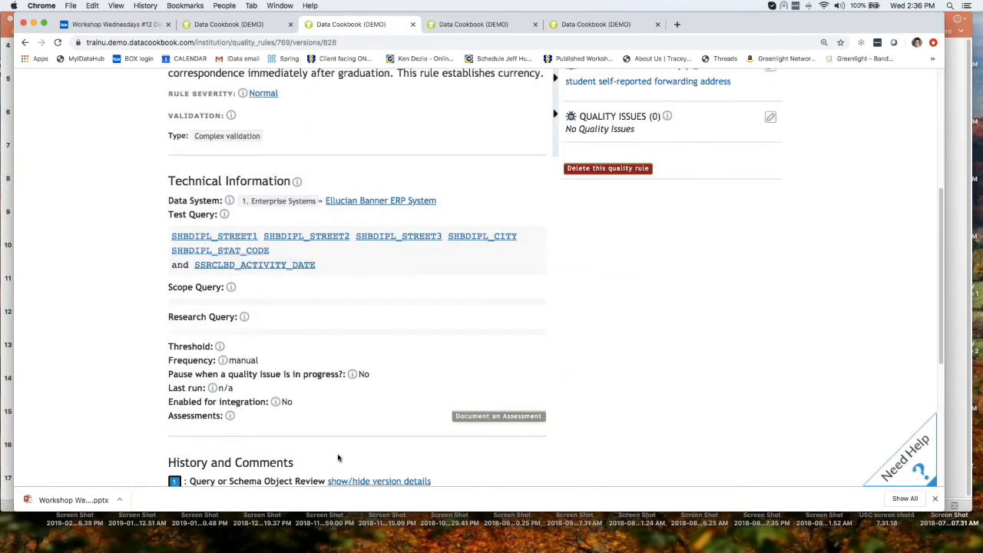
{"action": "scroll", "coordinate": [339, 459], "scroll_direction": "up", "scroll_amount": 3}
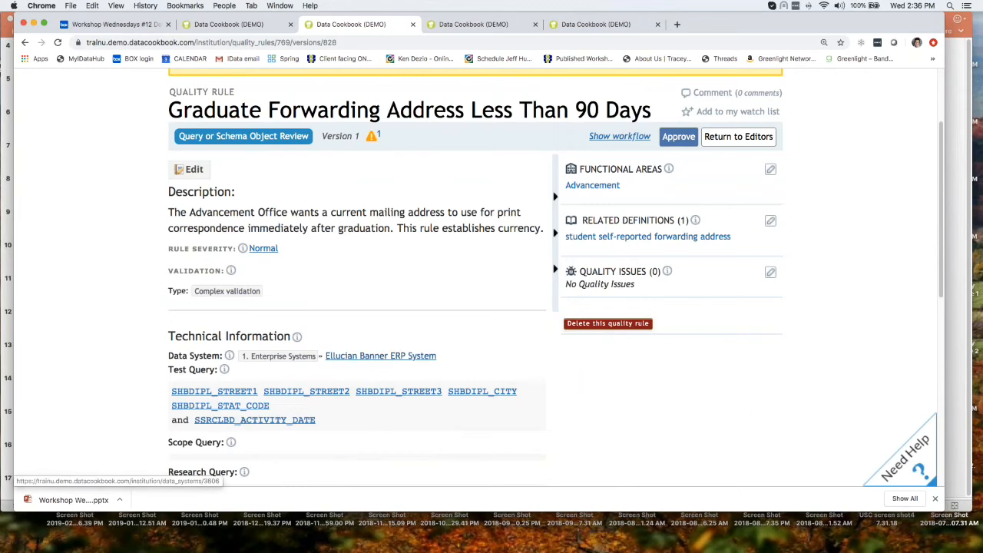
{"action": "scroll", "coordinate": [346, 435], "scroll_direction": "down", "scroll_amount": 2}
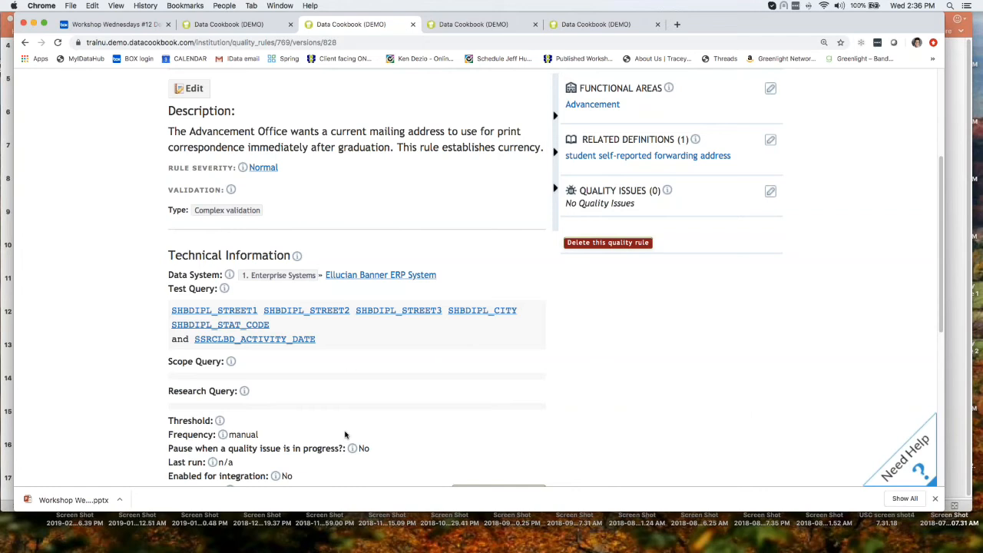
{"action": "scroll", "coordinate": [345, 435], "scroll_direction": "up", "scroll_amount": 5}
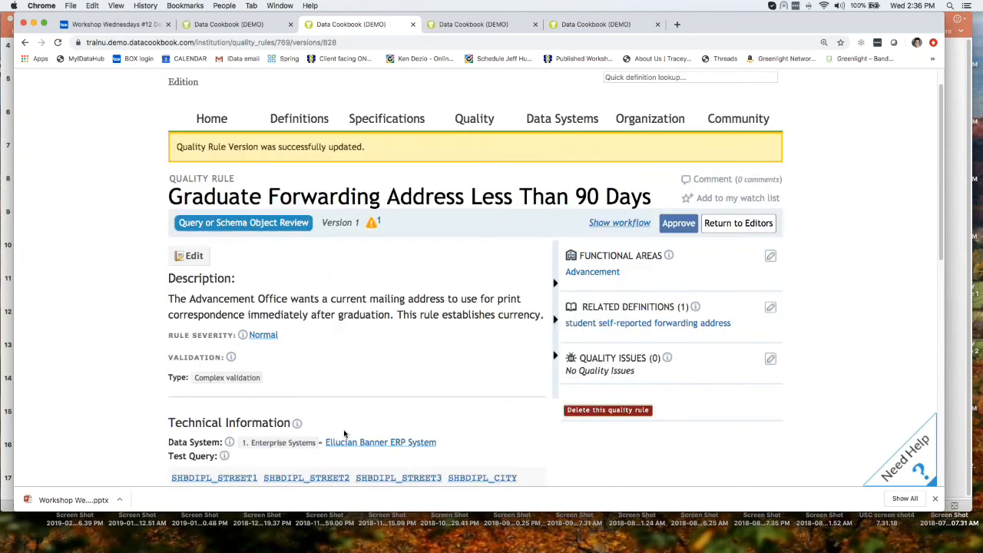
{"action": "scroll", "coordinate": [345, 435], "scroll_direction": "down", "scroll_amount": 5}
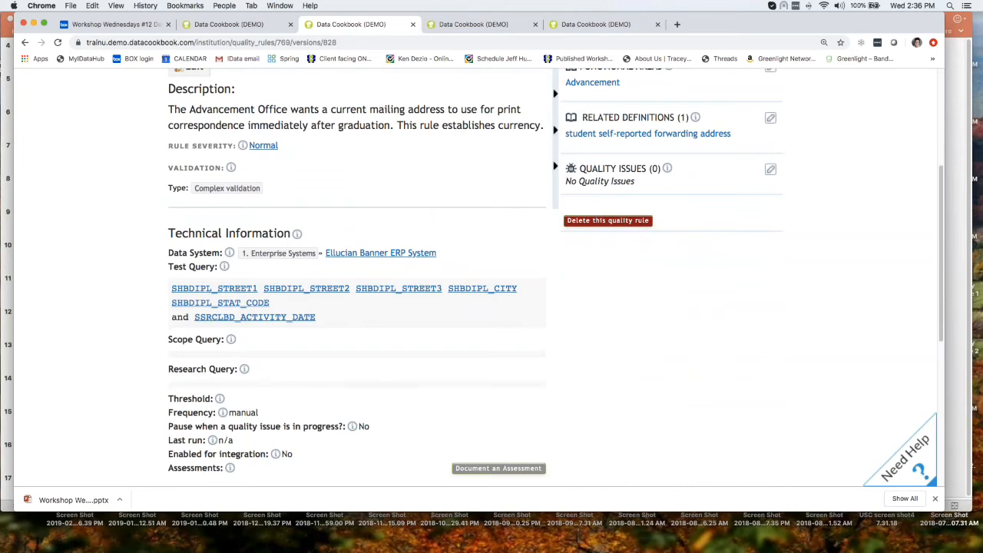
{"action": "scroll", "coordinate": [260, 418], "scroll_direction": "down", "scroll_amount": 2}
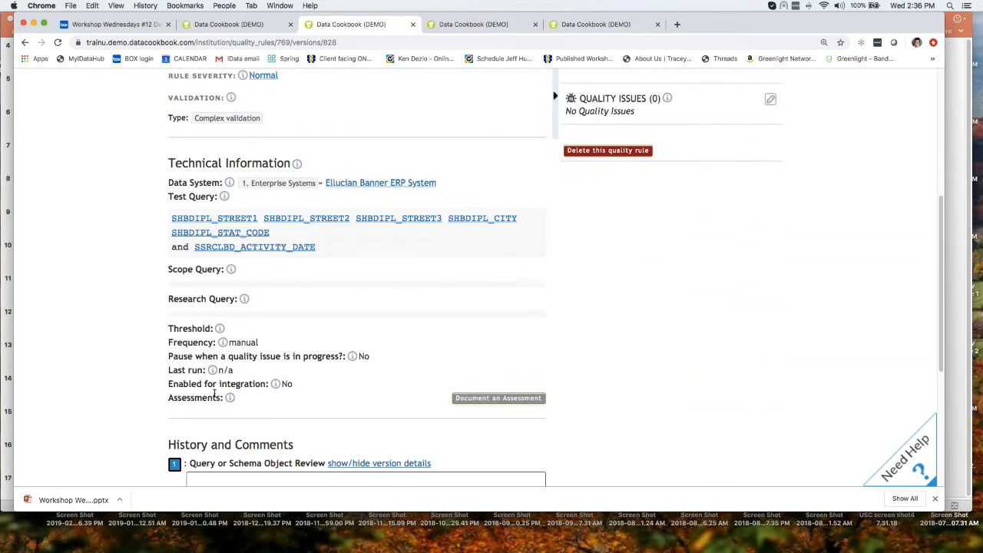
{"action": "mouse_move", "coordinate": [220, 329]}
{"action": "scroll", "coordinate": [239, 346], "scroll_direction": "up", "scroll_amount": 4}
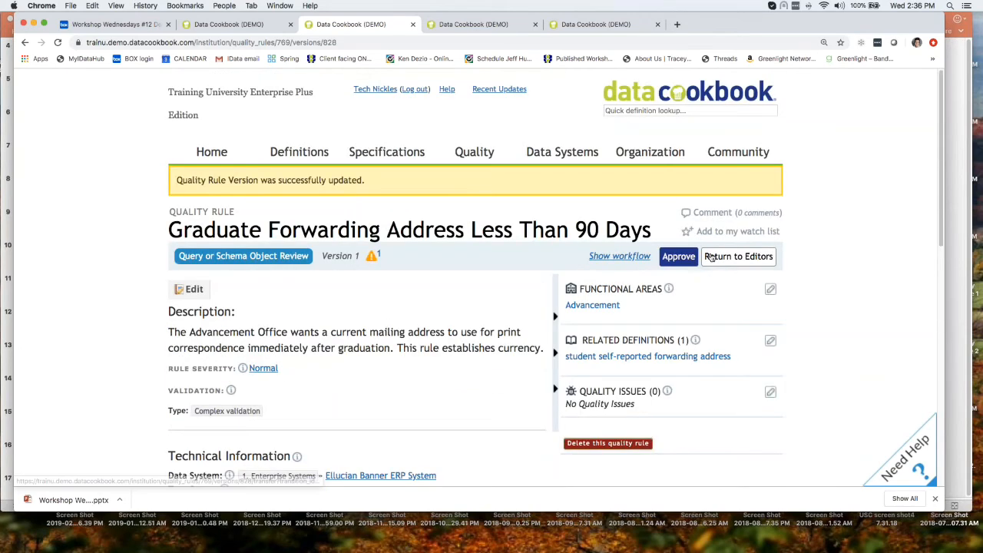
Return the rule to the editors with the comment 'Can you provide a threshold?'.
{"action": "left_click", "coordinate": [738, 257]}
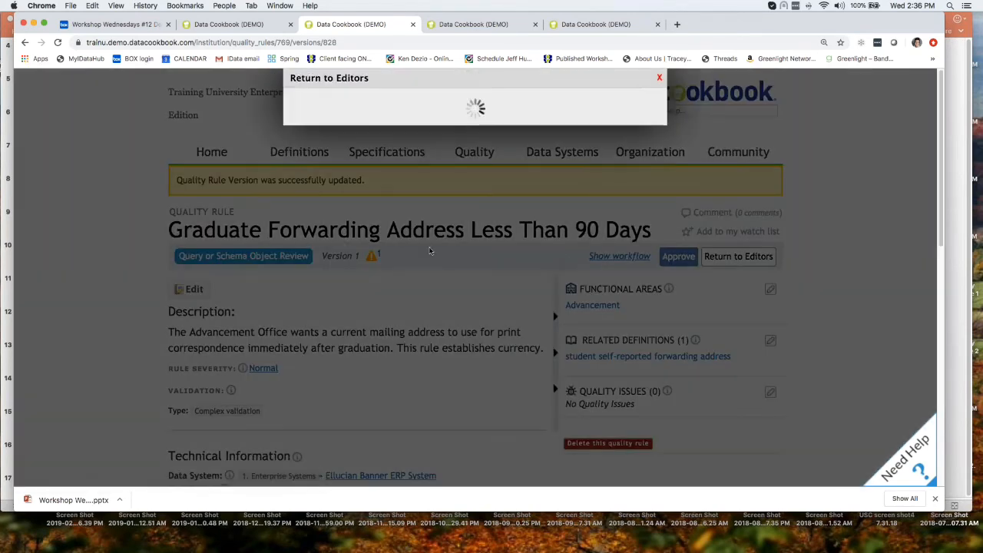
{"action": "type", "text": "Can you provid"}
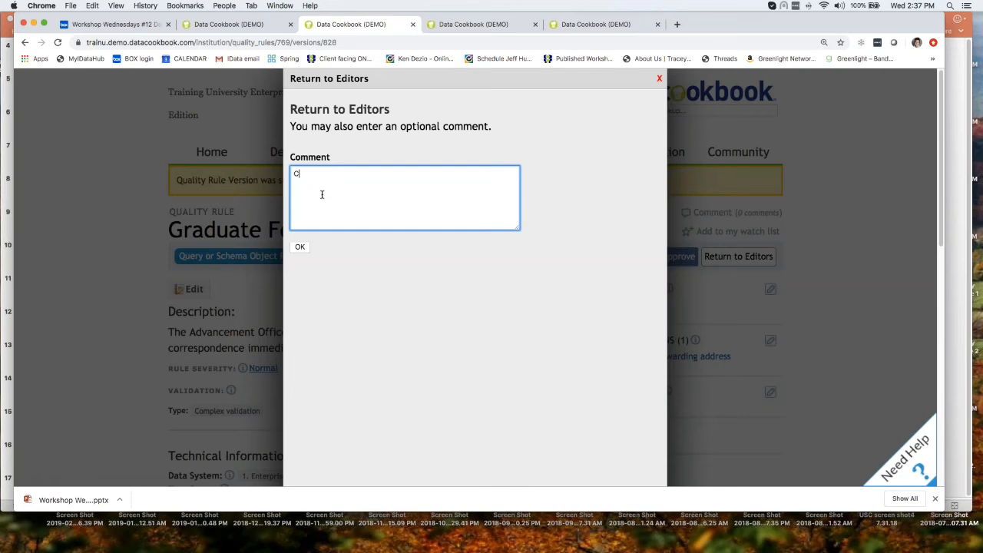
{"action": "type", "text": "e a threshold?"}
{"action": "left_click", "coordinate": [309, 250]}
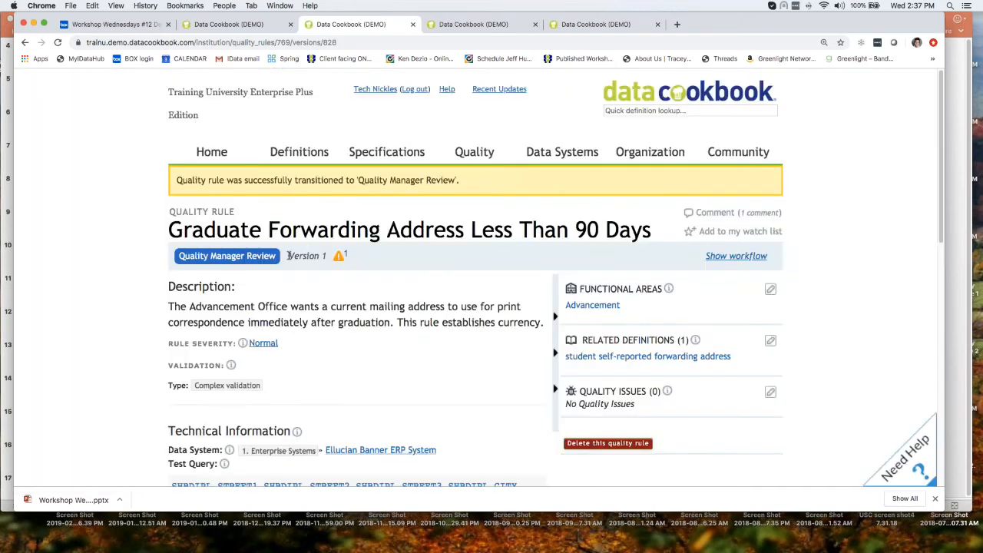
Sign in as the other reviewer, dismiss the save-password prompt, and collapse the Definitions tasks.
{"action": "left_click", "coordinate": [416, 90]}
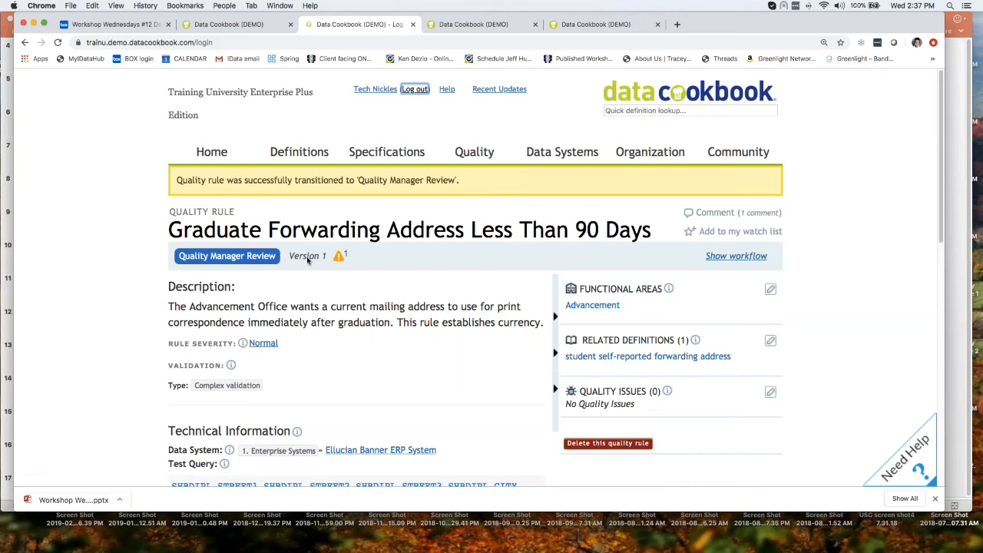
{"action": "double_click", "coordinate": [288, 281]}
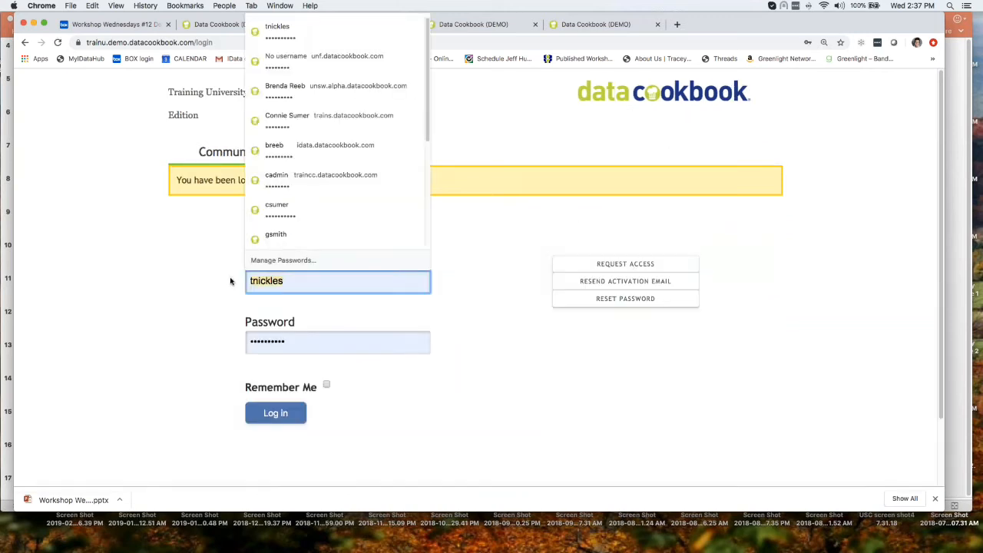
{"action": "type", "text": "mmoney"}
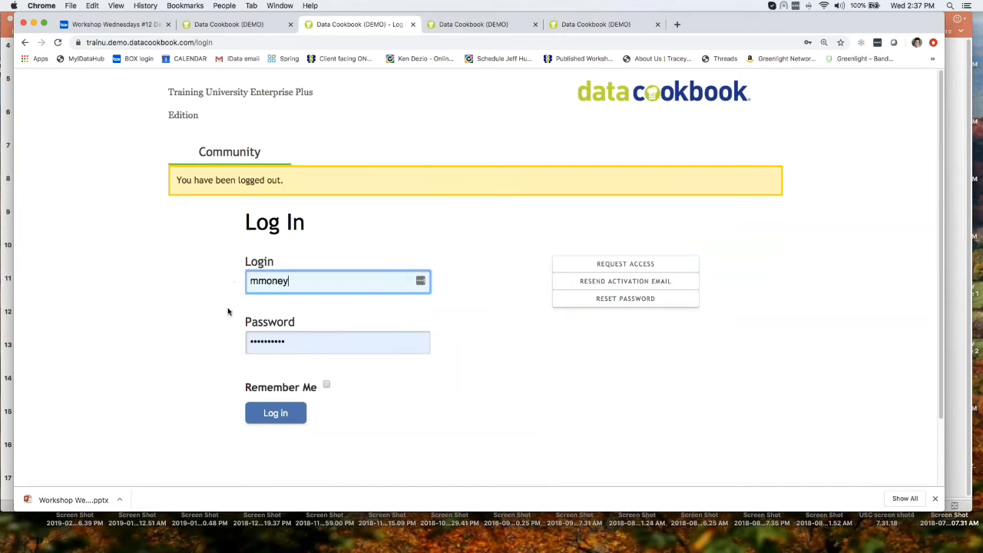
{"action": "left_click", "coordinate": [275, 413]}
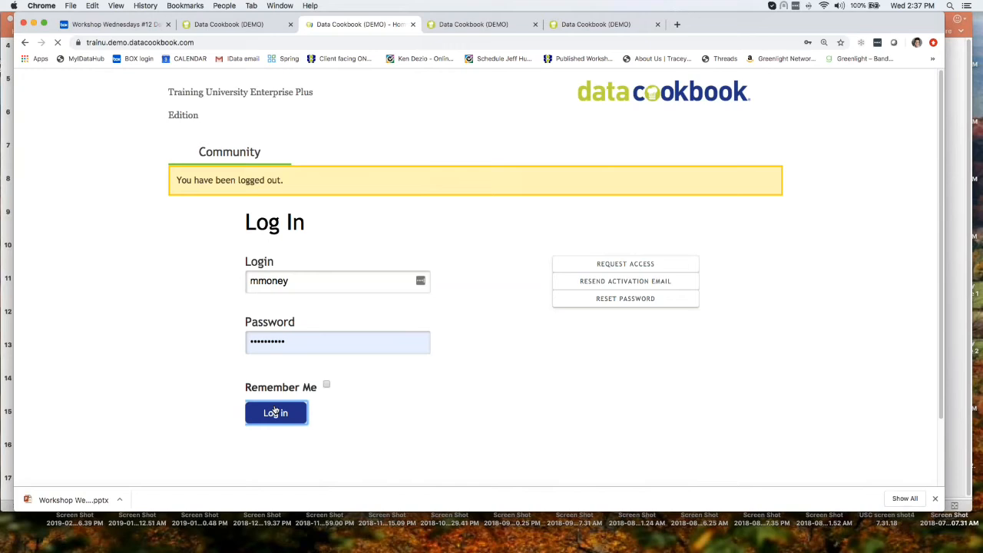
{"action": "left_click", "coordinate": [173, 285]}
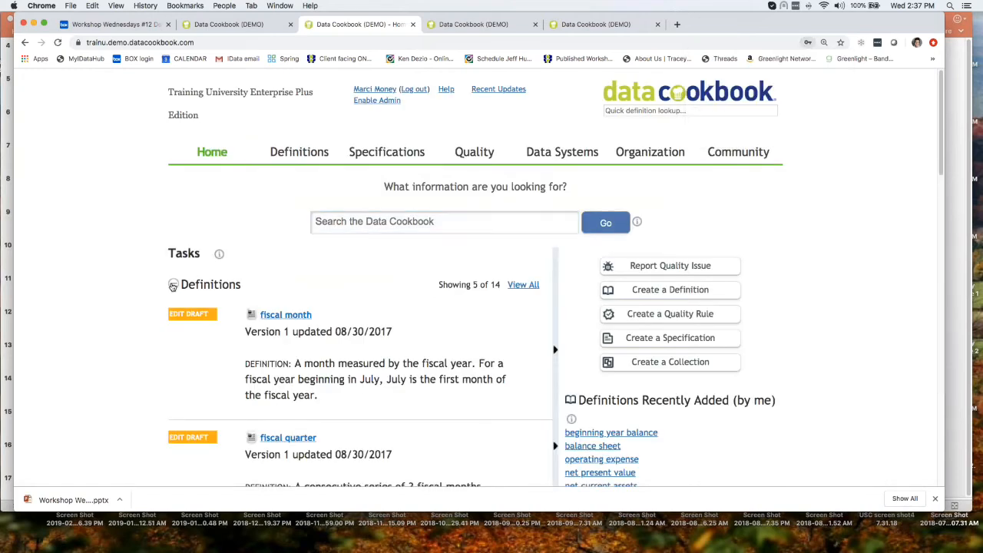
{"action": "left_click", "coordinate": [173, 285]}
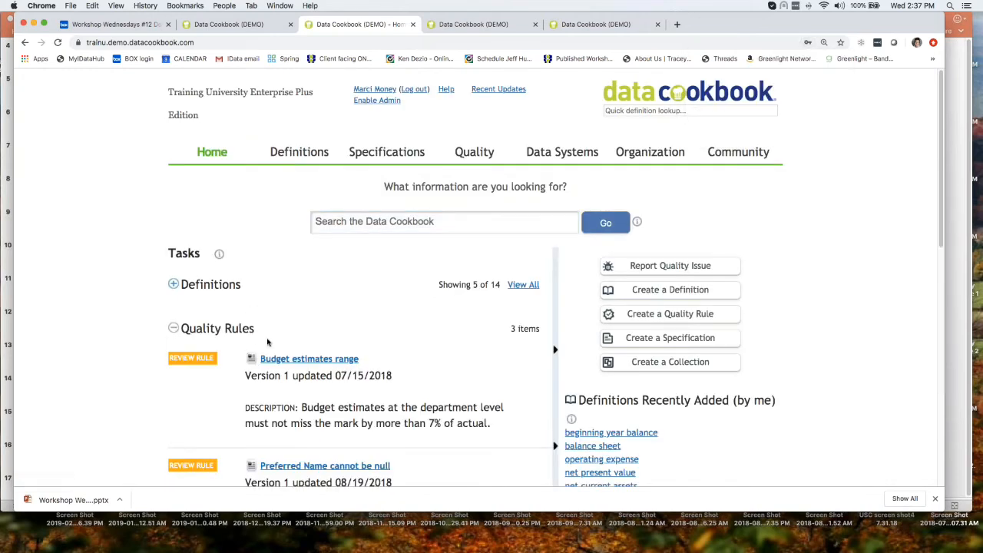
Open the Graduate Forwarding Address Less Than 90 Days rule, start an edit, then abandon it.
{"action": "scroll", "coordinate": [277, 346], "scroll_direction": "down", "scroll_amount": 5}
{"action": "left_click", "coordinate": [314, 366]}
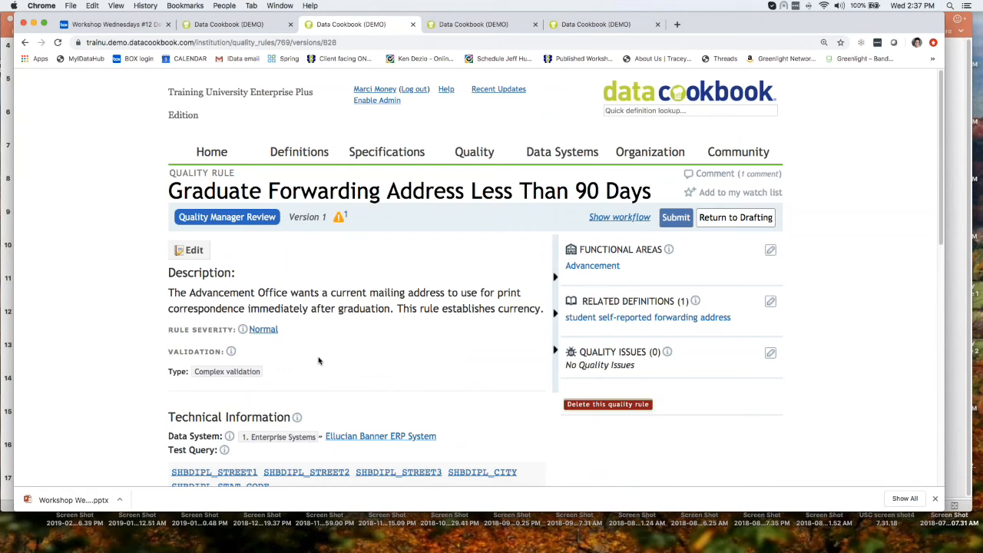
{"action": "scroll", "coordinate": [318, 358], "scroll_direction": "down", "scroll_amount": 2}
{"action": "left_click", "coordinate": [198, 176]}
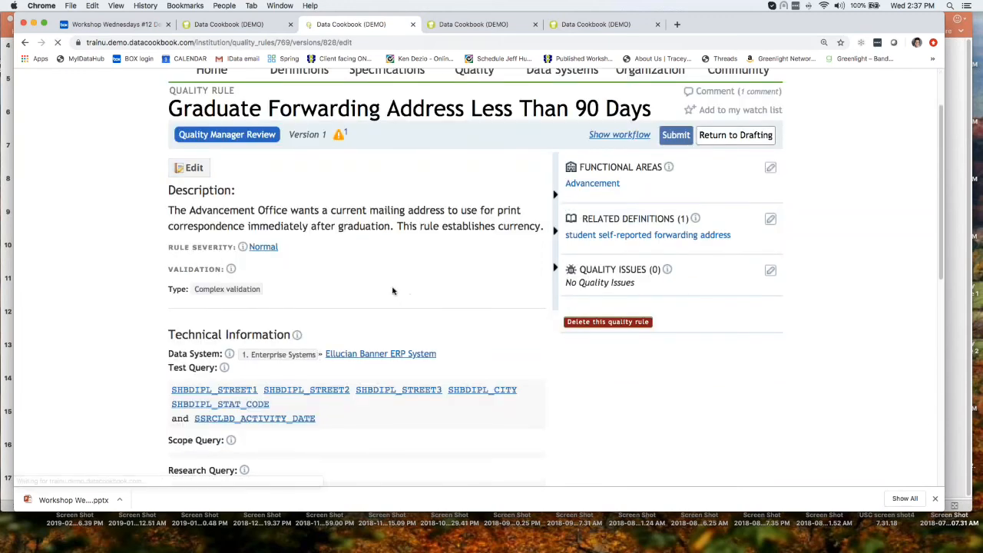
{"action": "scroll", "coordinate": [285, 290], "scroll_direction": "down", "scroll_amount": 15}
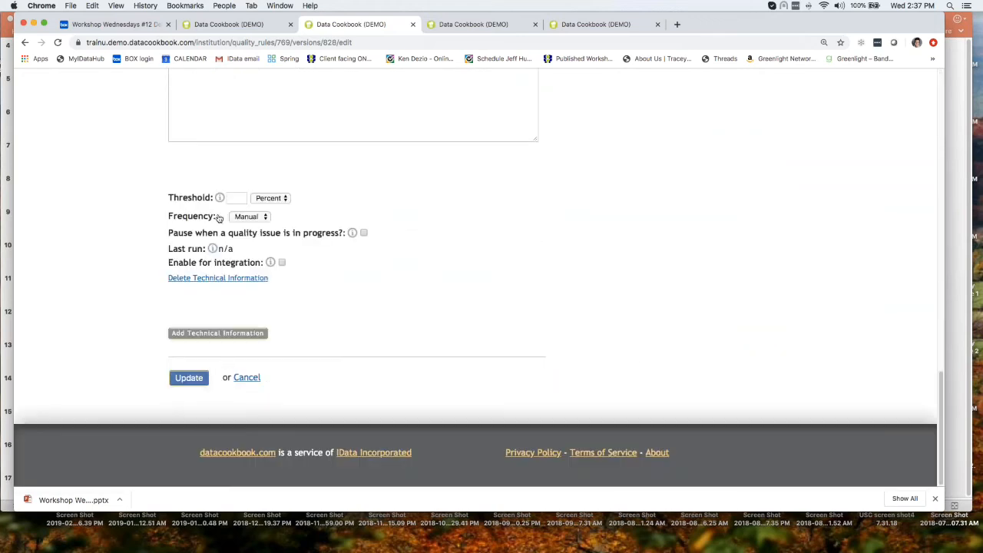
{"action": "left_click", "coordinate": [246, 378]}
Set the rule's threshold to 5 Percent, save it, and begin submitting it.
{"action": "scroll", "coordinate": [329, 388], "scroll_direction": "down", "scroll_amount": 10}
{"action": "scroll", "coordinate": [331, 390], "scroll_direction": "up", "scroll_amount": 5}
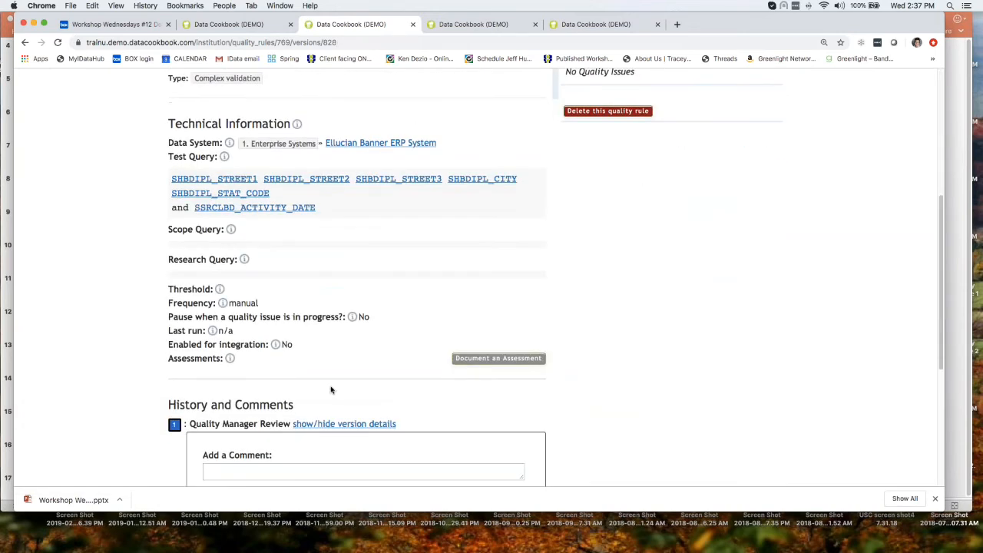
{"action": "scroll", "coordinate": [331, 390], "scroll_direction": "up", "scroll_amount": 4}
{"action": "left_click", "coordinate": [199, 254]}
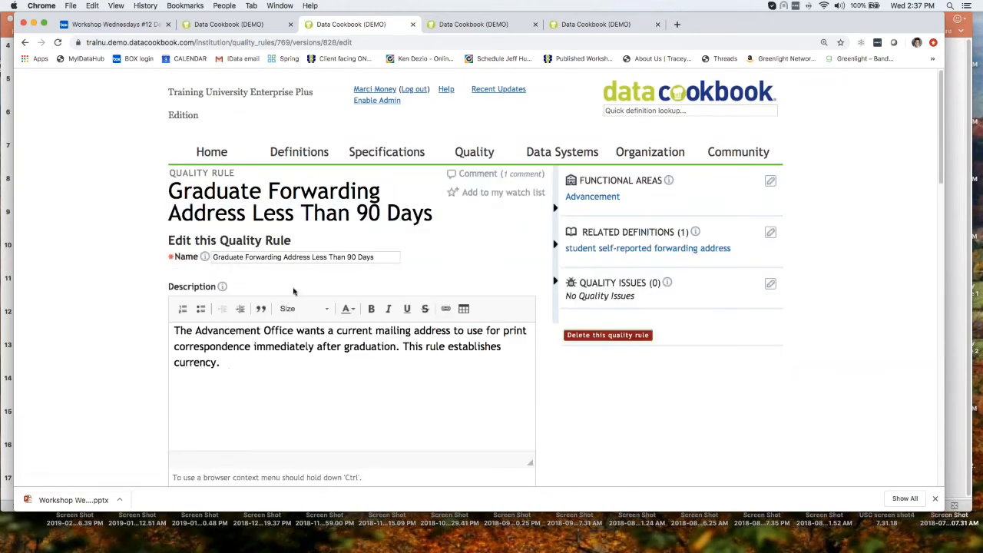
{"action": "scroll", "coordinate": [353, 307], "scroll_direction": "down", "scroll_amount": 20}
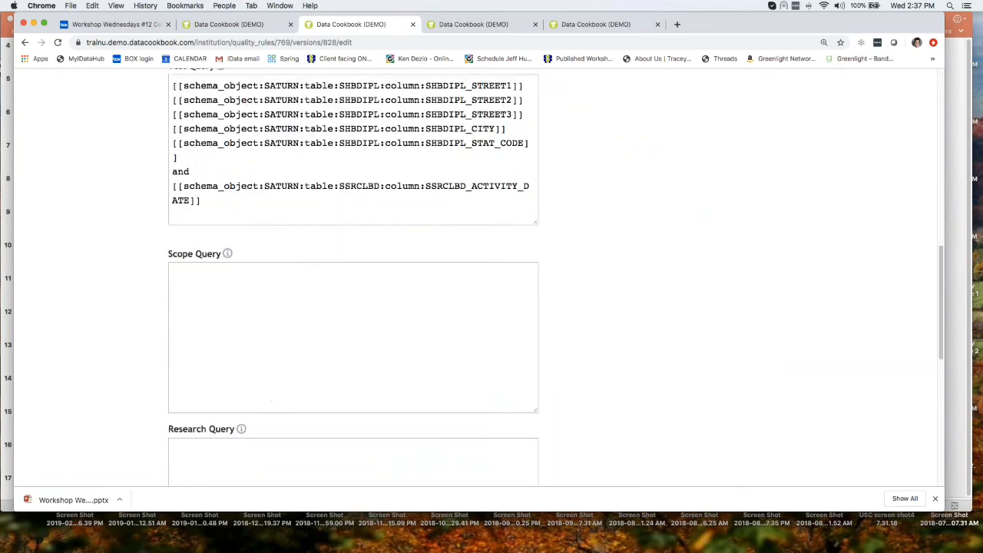
{"action": "left_click", "coordinate": [237, 199]}
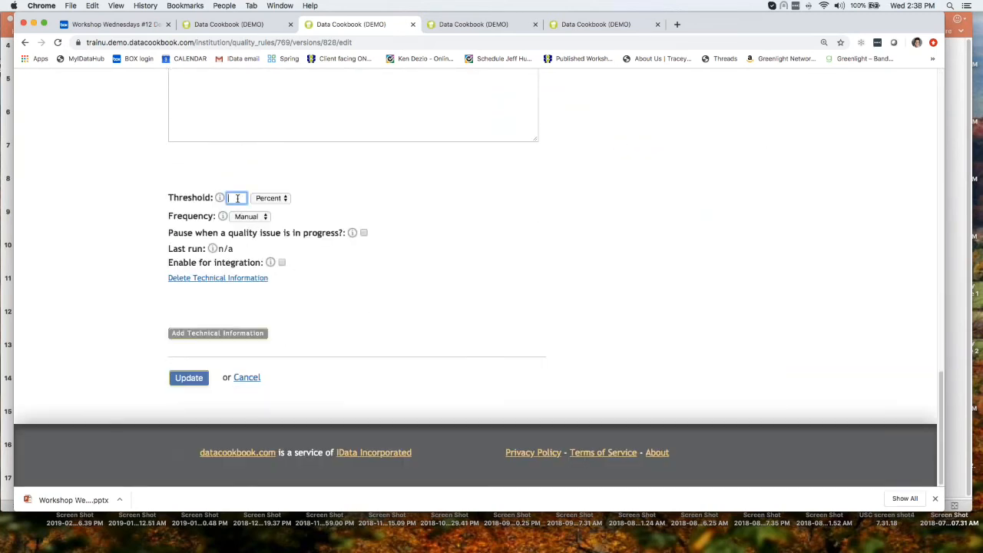
{"action": "type", "text": "5"}
{"action": "left_click", "coordinate": [334, 282]}
{"action": "left_click", "coordinate": [192, 379]}
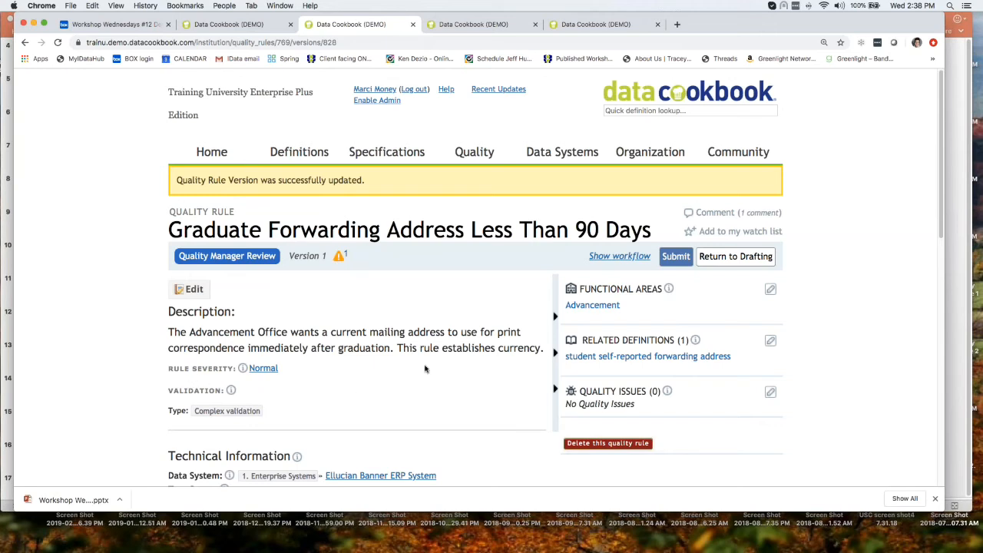
{"action": "left_click", "coordinate": [676, 256]}
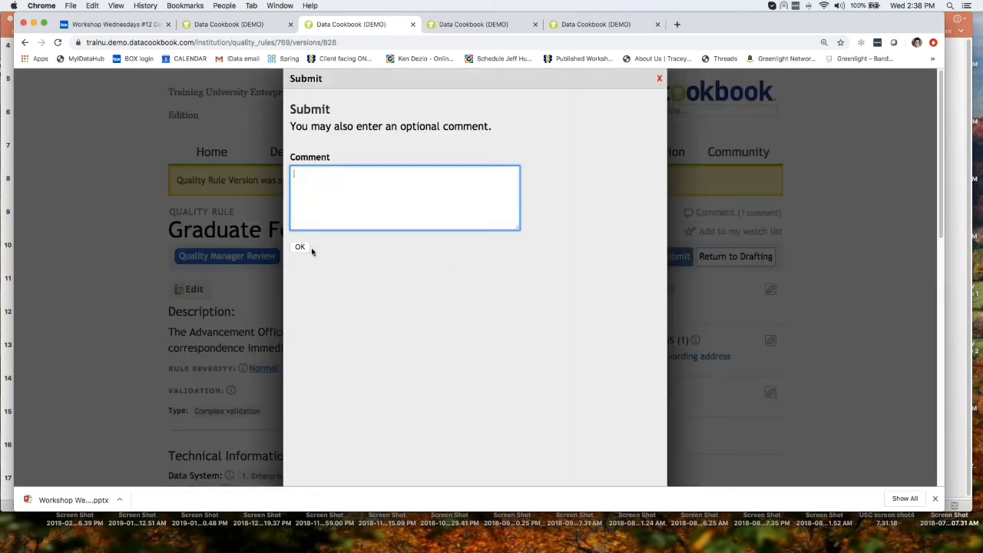
Submit the rule without a comment, sign in as another user, and collapse the Specifications tasks.
{"action": "left_click", "coordinate": [302, 248]}
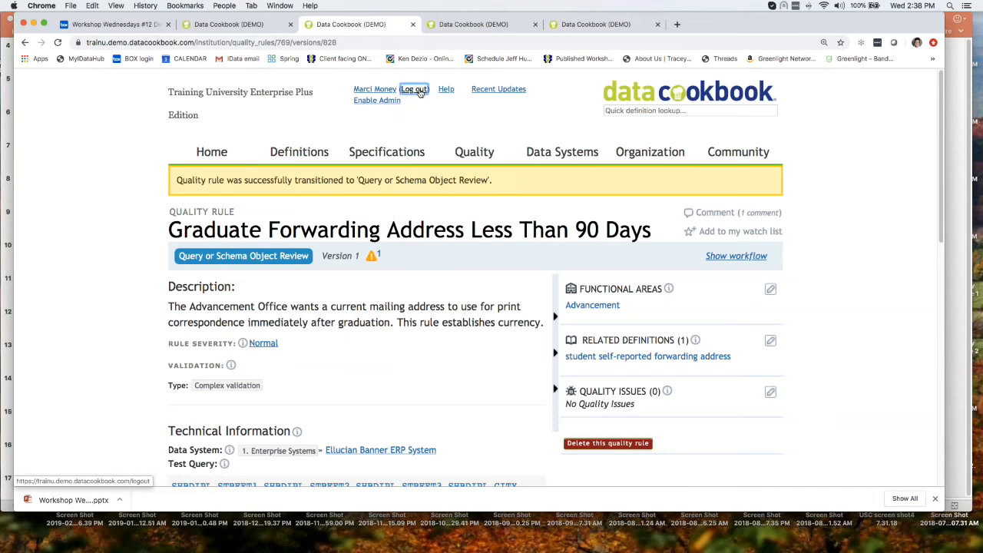
{"action": "left_click", "coordinate": [419, 91]}
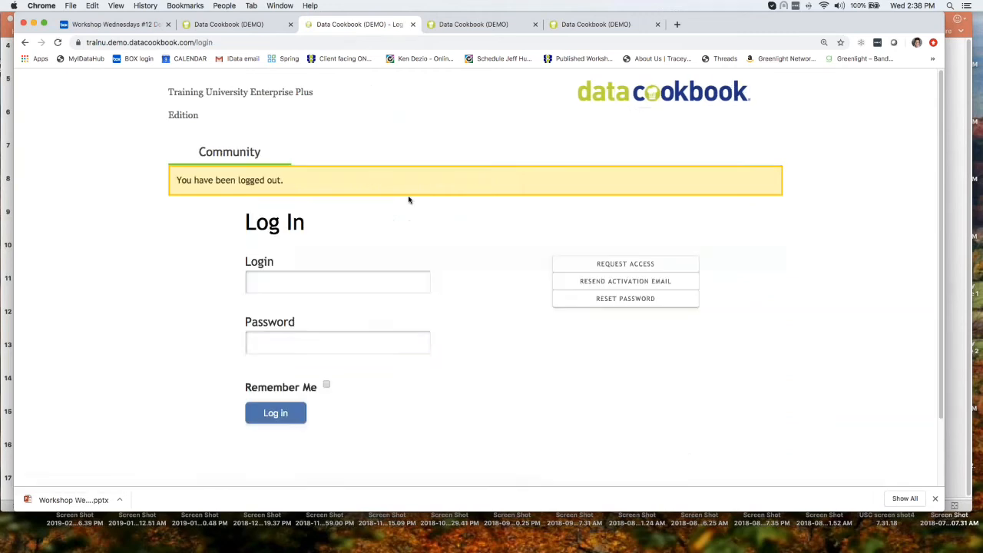
{"action": "left_click", "coordinate": [276, 413]}
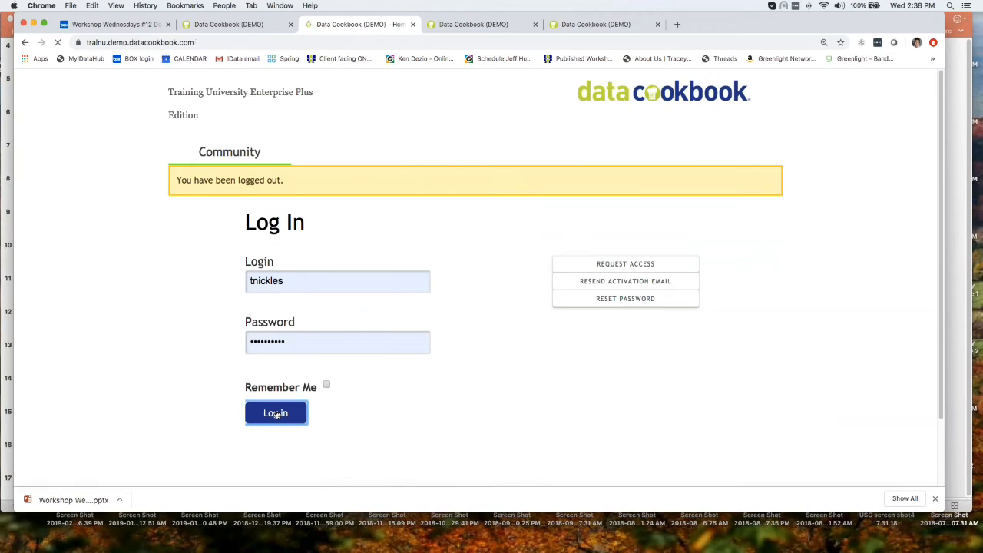
{"action": "left_click", "coordinate": [174, 285]}
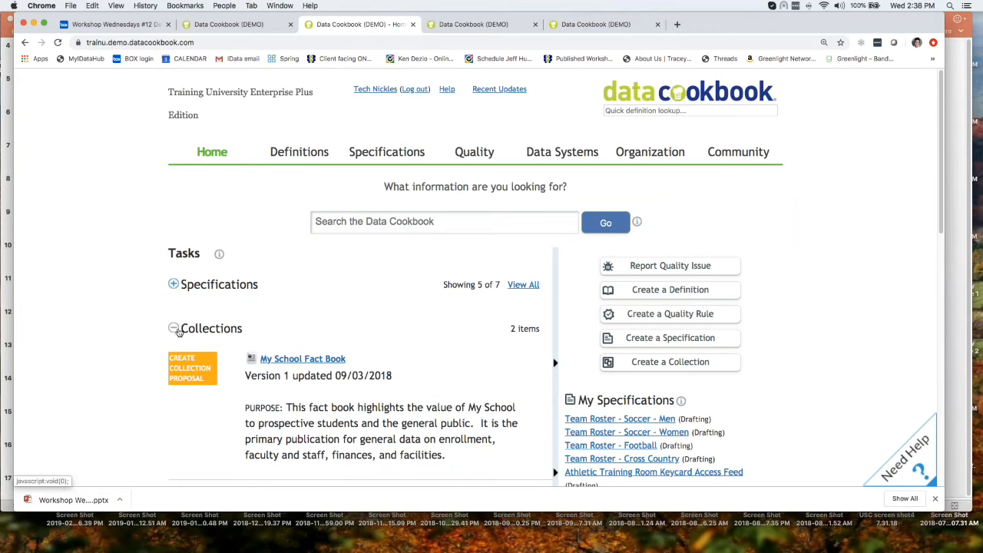
Open the Graduate Forwarding Address Less Than 90 Days rule from Quality Rules and approve it as version 1.
{"action": "left_click", "coordinate": [174, 329]}
{"action": "scroll", "coordinate": [326, 358], "scroll_direction": "down", "scroll_amount": 1}
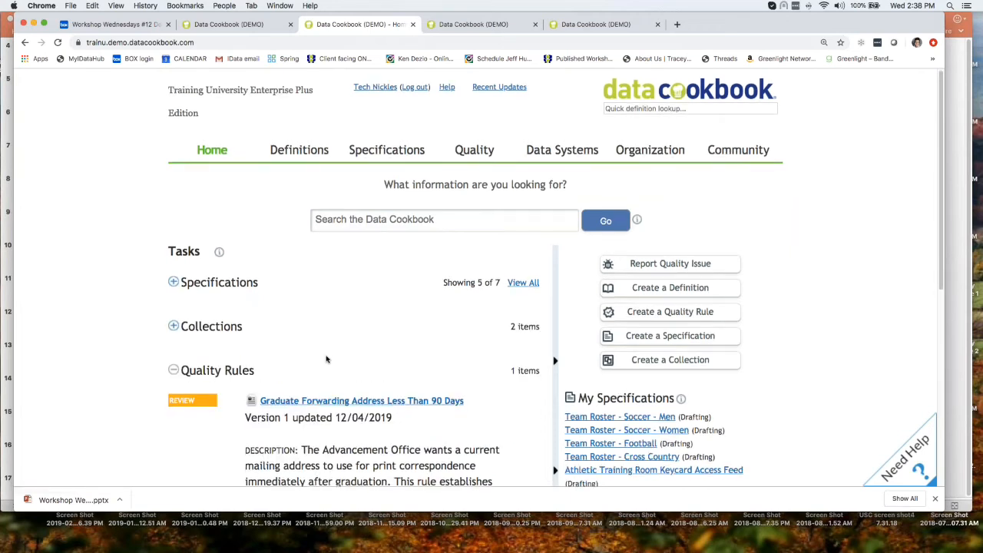
{"action": "left_click", "coordinate": [324, 388]}
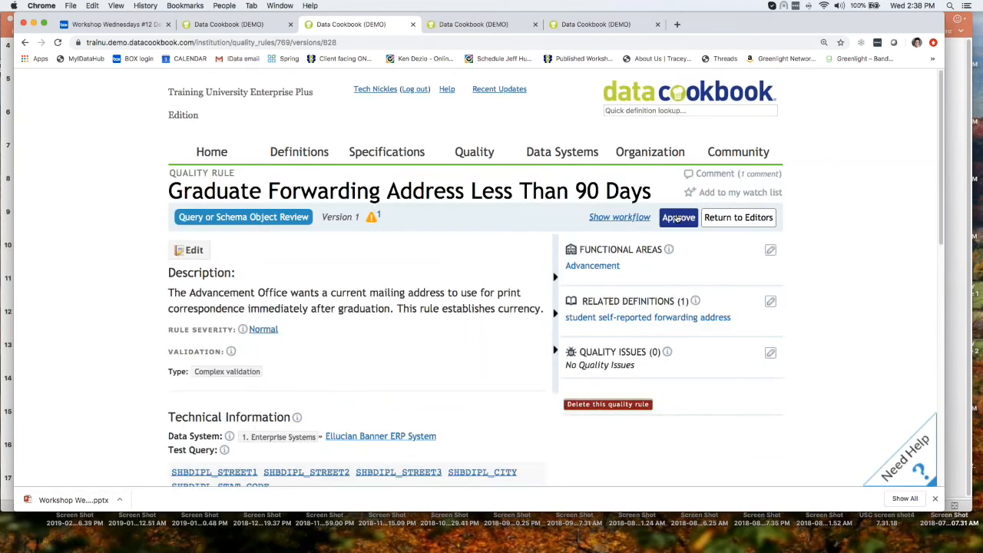
{"action": "left_click", "coordinate": [679, 217]}
{"action": "left_click", "coordinate": [299, 247]}
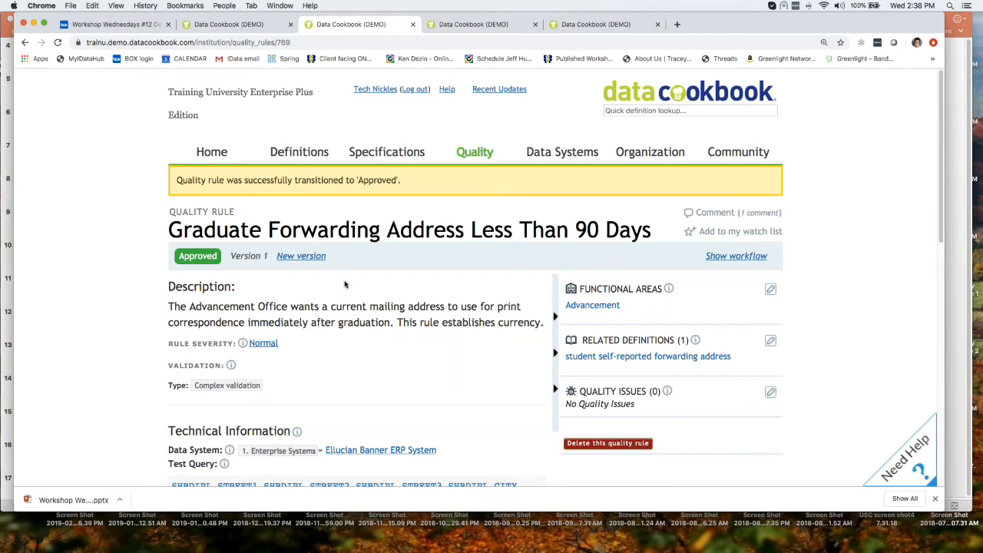
{"action": "scroll", "coordinate": [345, 282], "scroll_direction": "down", "scroll_amount": 5}
Open the rule's Demo Primary Quality Rule Approval workflow in a new tab.
{"action": "left_click", "coordinate": [734, 261]}
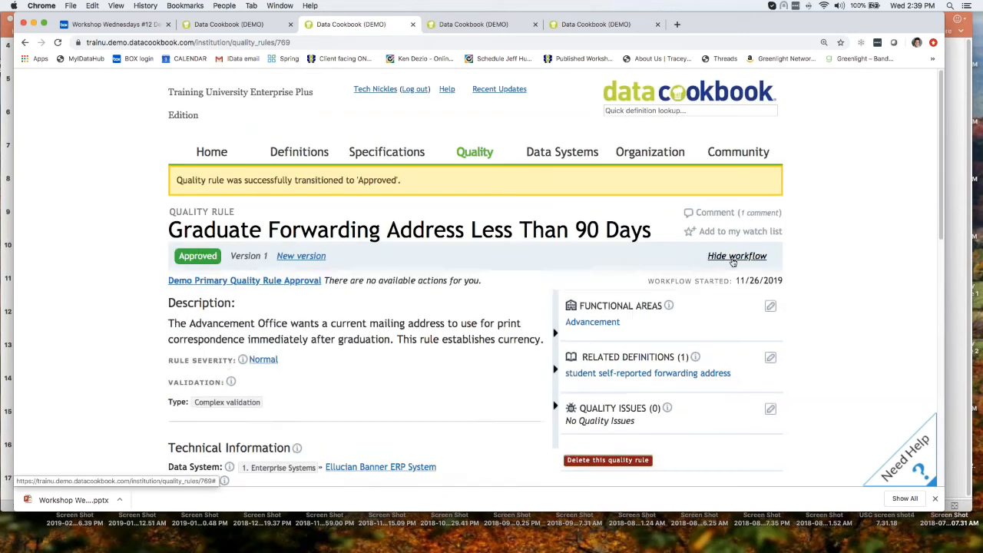
{"action": "right_click", "coordinate": [307, 286]}
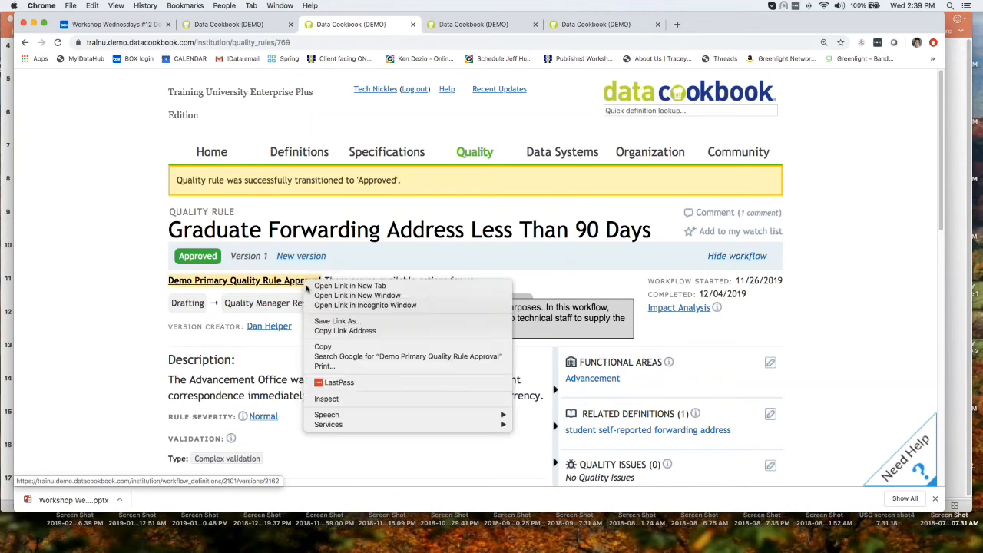
{"action": "left_click", "coordinate": [314, 291]}
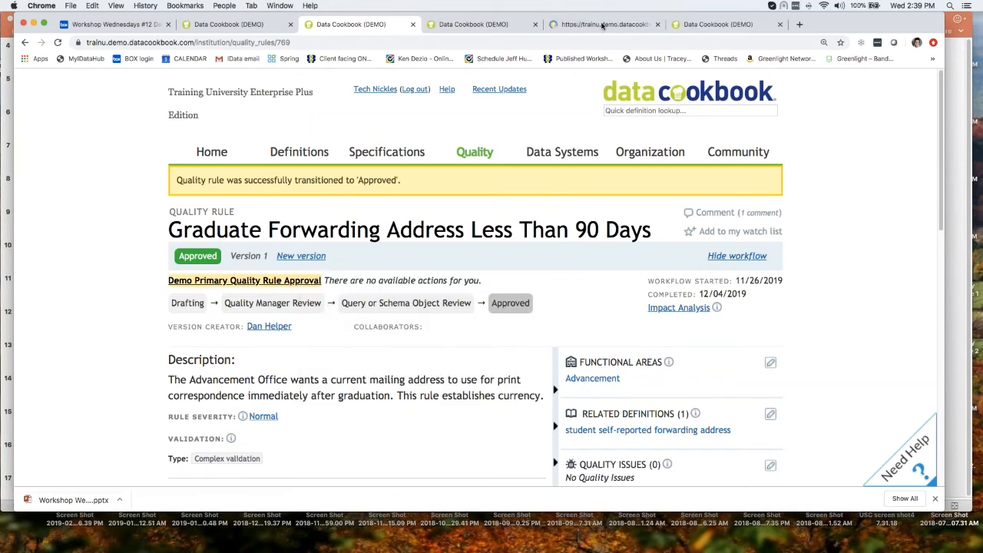
{"action": "left_click", "coordinate": [603, 26]}
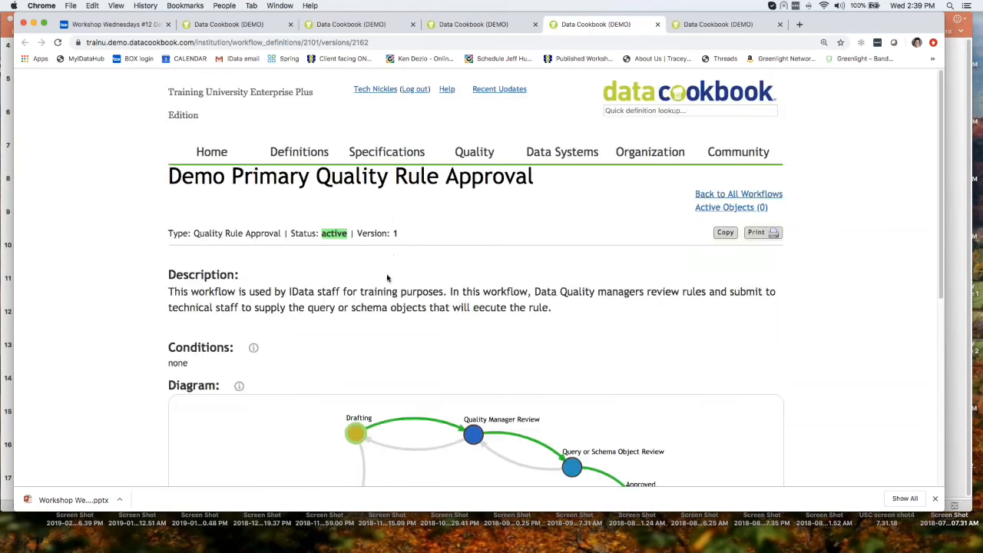
Show the Drafting stage details, then switch the Stage to Quality Manager Review.
{"action": "scroll", "coordinate": [388, 273], "scroll_direction": "down", "scroll_amount": 5}
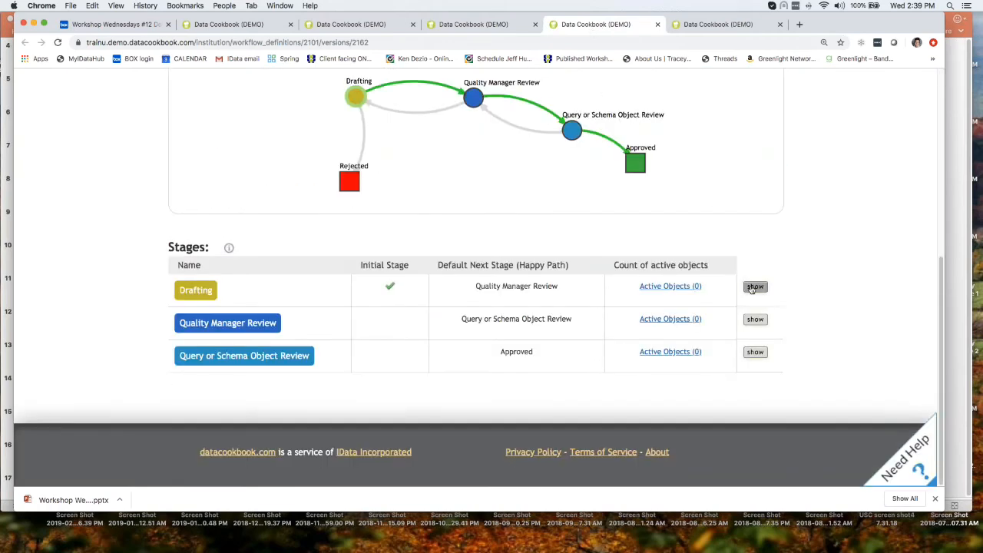
{"action": "left_click", "coordinate": [753, 288]}
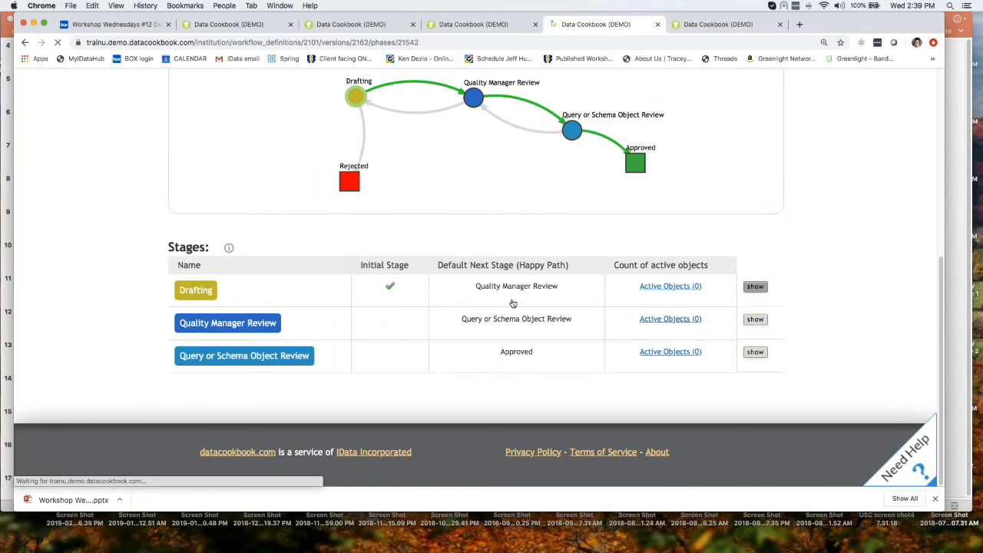
{"action": "scroll", "coordinate": [648, 363], "scroll_direction": "down", "scroll_amount": 2}
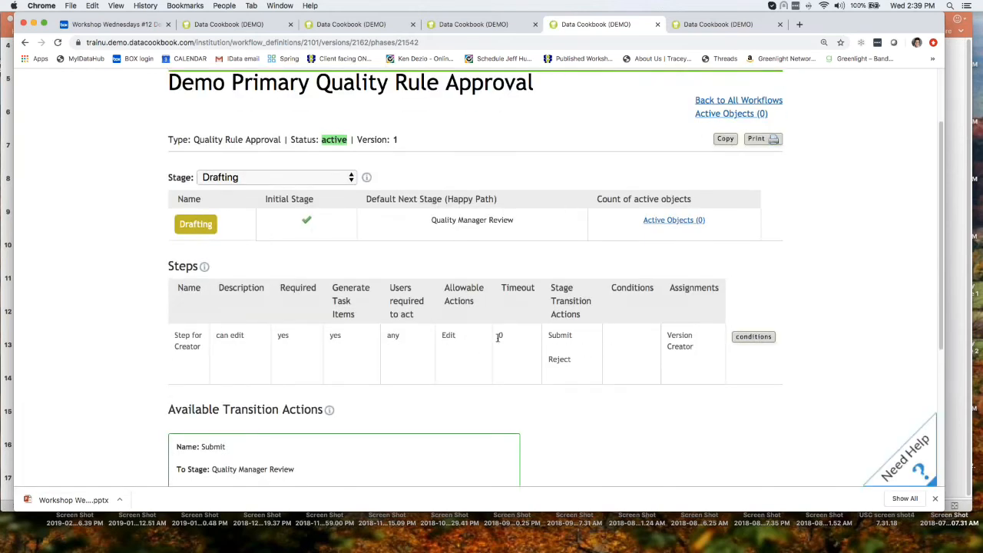
{"action": "left_click", "coordinate": [351, 179]}
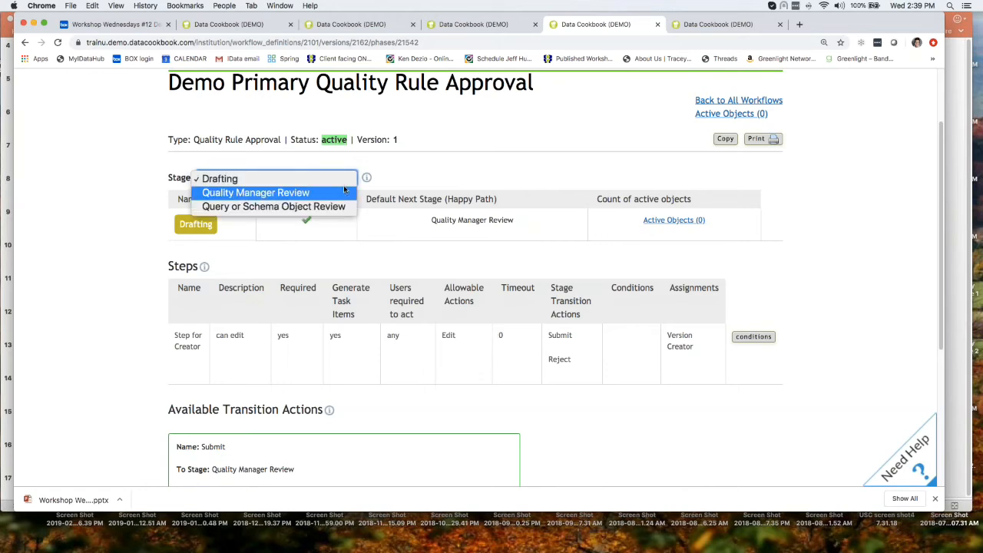
{"action": "left_click", "coordinate": [344, 188]}
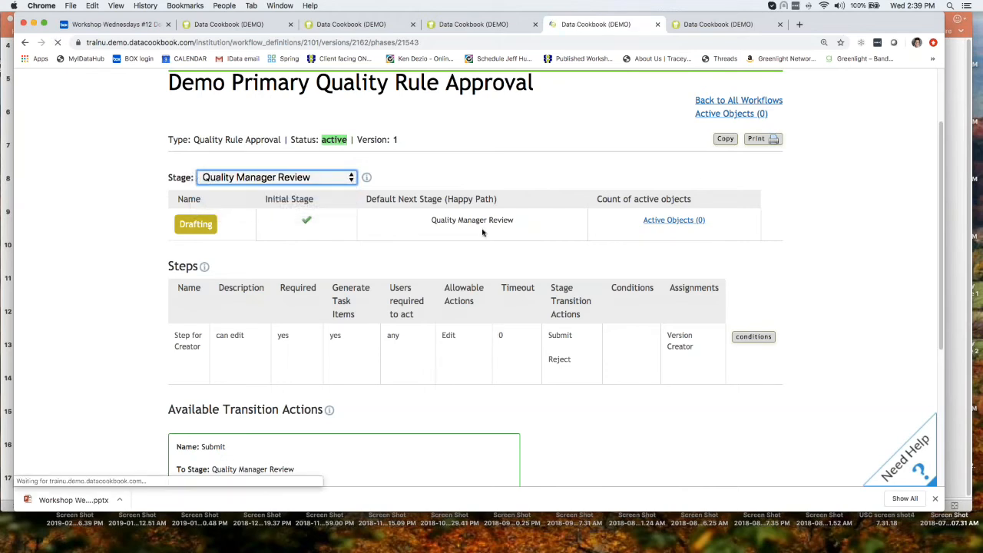
Open the Quality Managers by Functional Area assignment mapping in a new tab.
{"action": "scroll", "coordinate": [718, 358], "scroll_direction": "down", "scroll_amount": 3}
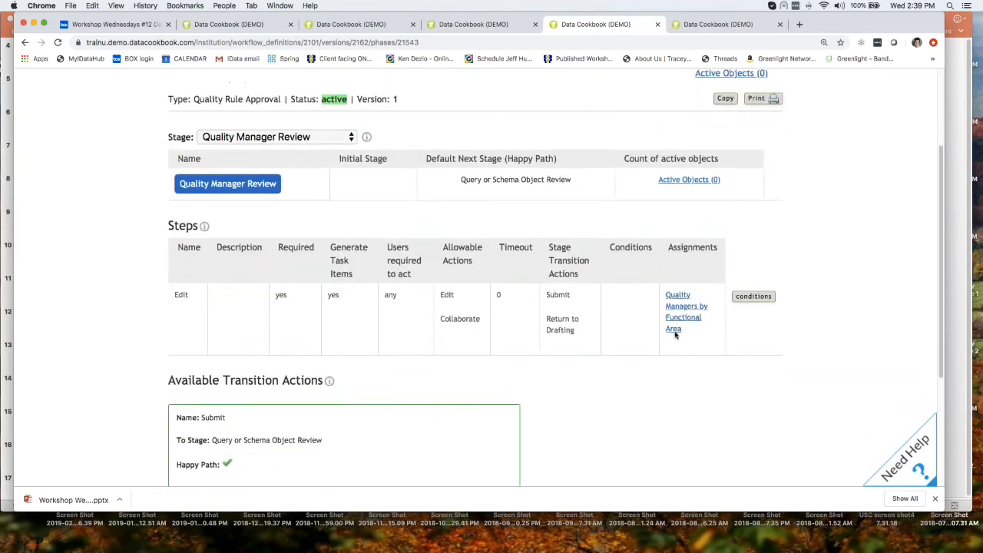
{"action": "mouse_move", "coordinate": [669, 329]}
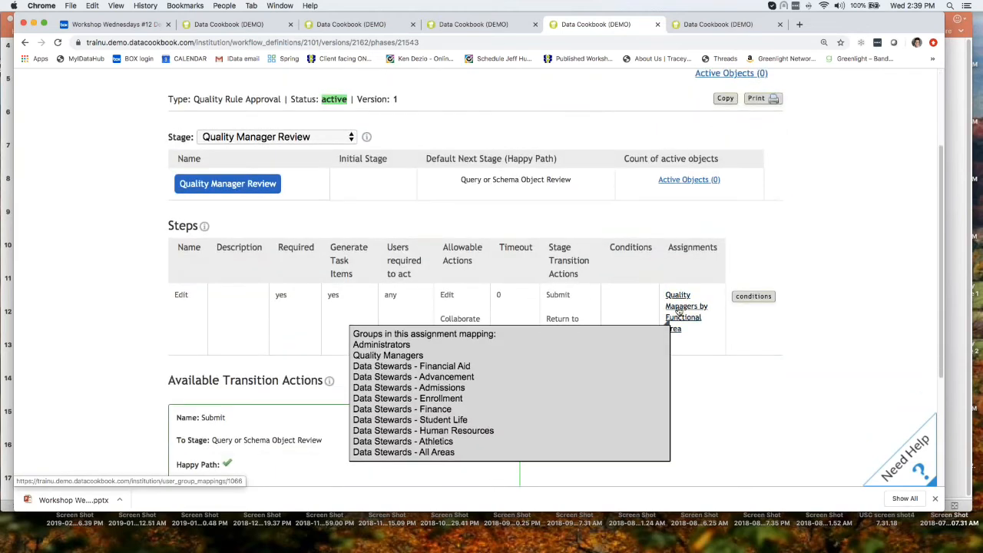
{"action": "right_click", "coordinate": [686, 309]}
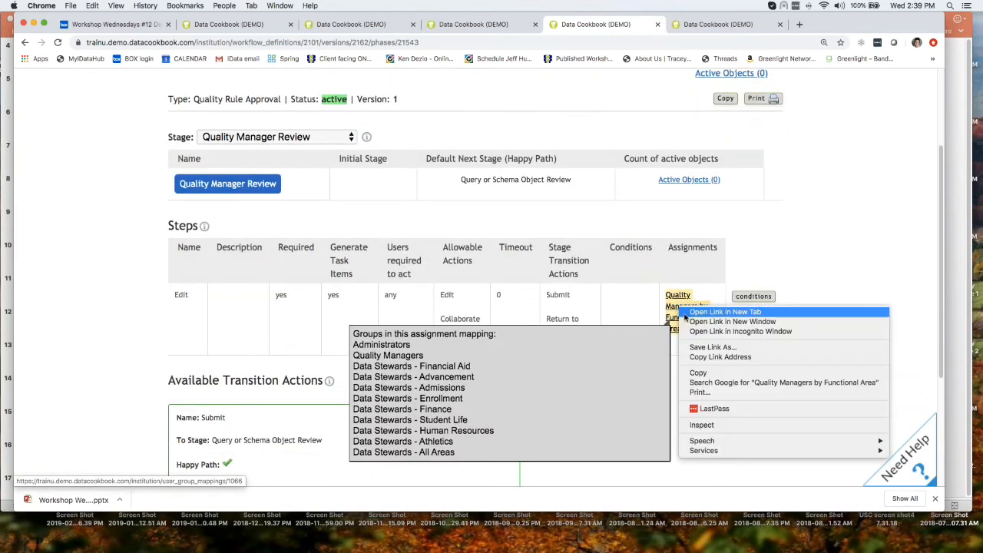
{"action": "left_click", "coordinate": [695, 312]}
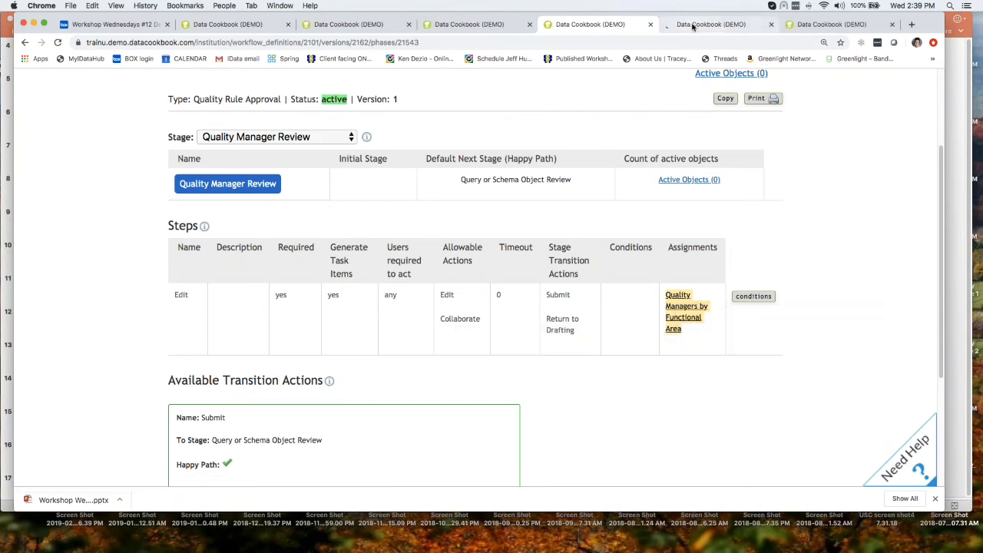
{"action": "left_click", "coordinate": [694, 27]}
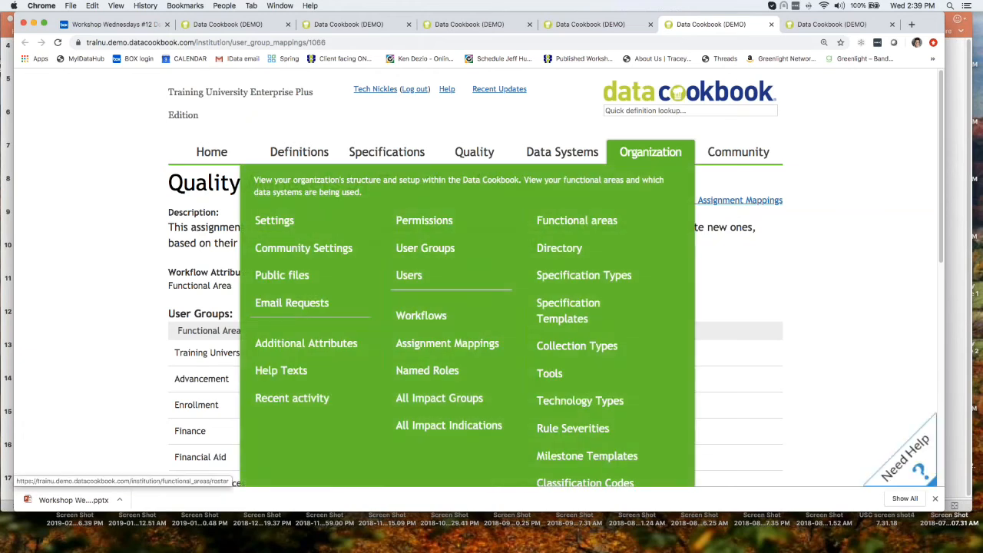
Look over the assignment mapping, then close the Data Stewards by Functional Area tab.
{"action": "scroll", "coordinate": [749, 268], "scroll_direction": "down", "scroll_amount": 5}
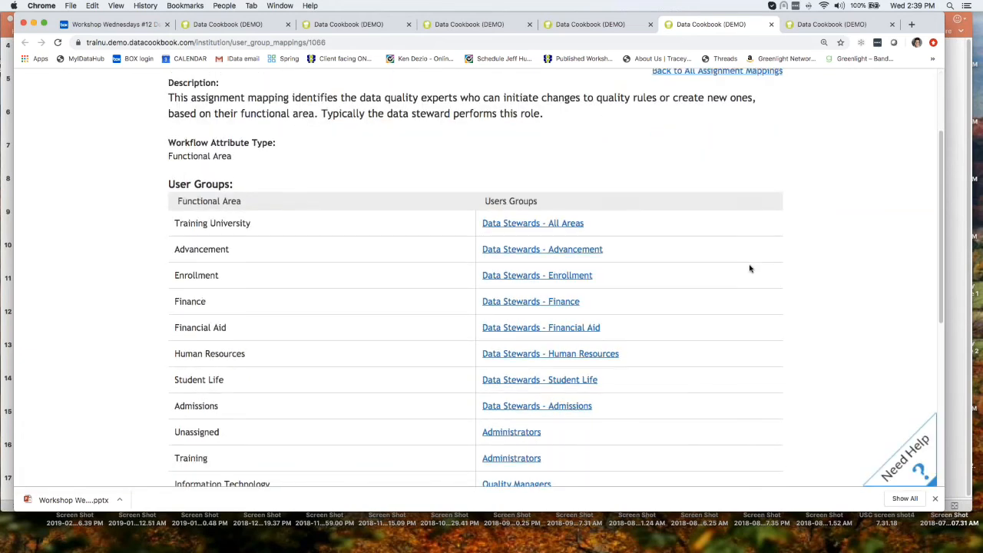
{"action": "scroll", "coordinate": [566, 275], "scroll_direction": "up", "scroll_amount": 5}
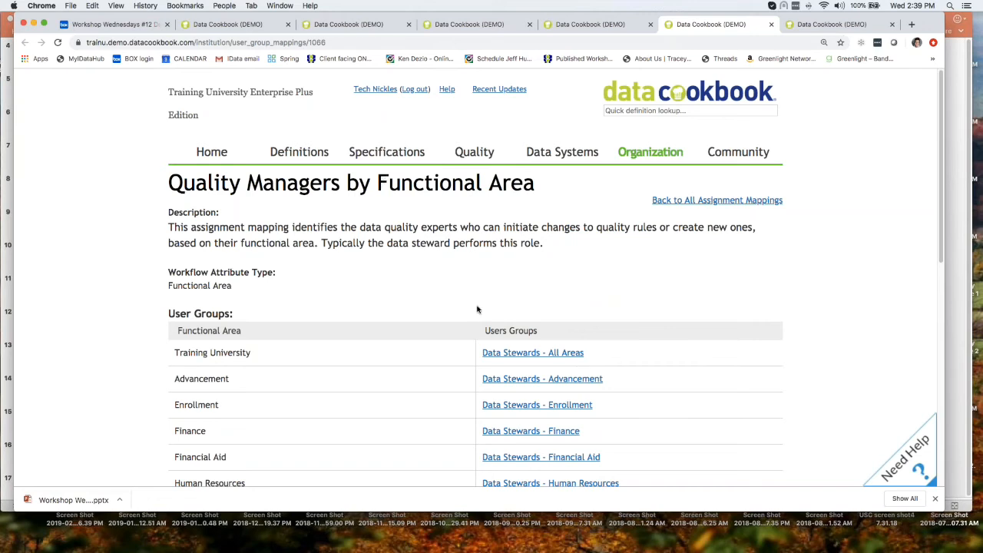
{"action": "scroll", "coordinate": [508, 280], "scroll_direction": "down", "scroll_amount": 3}
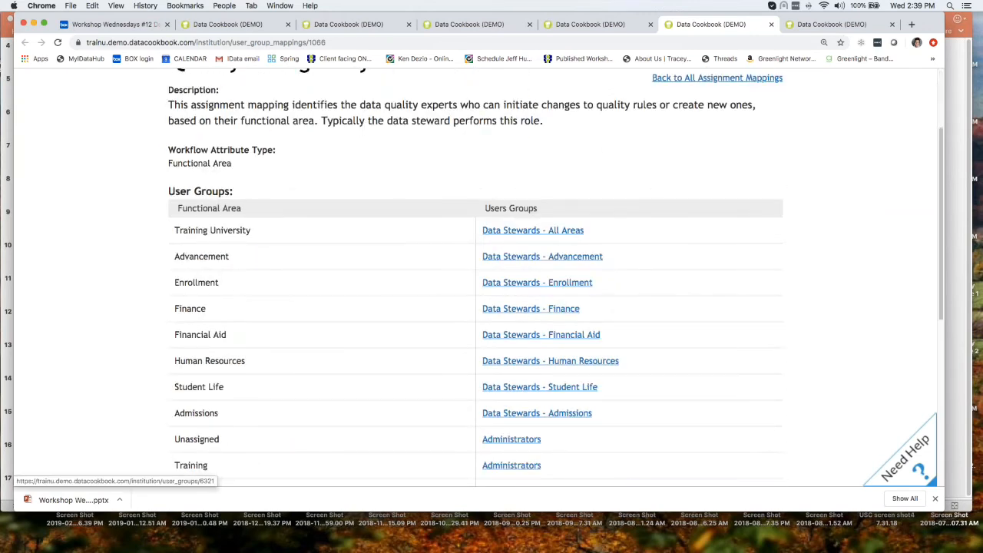
{"action": "scroll", "coordinate": [538, 362], "scroll_direction": "down", "scroll_amount": 5}
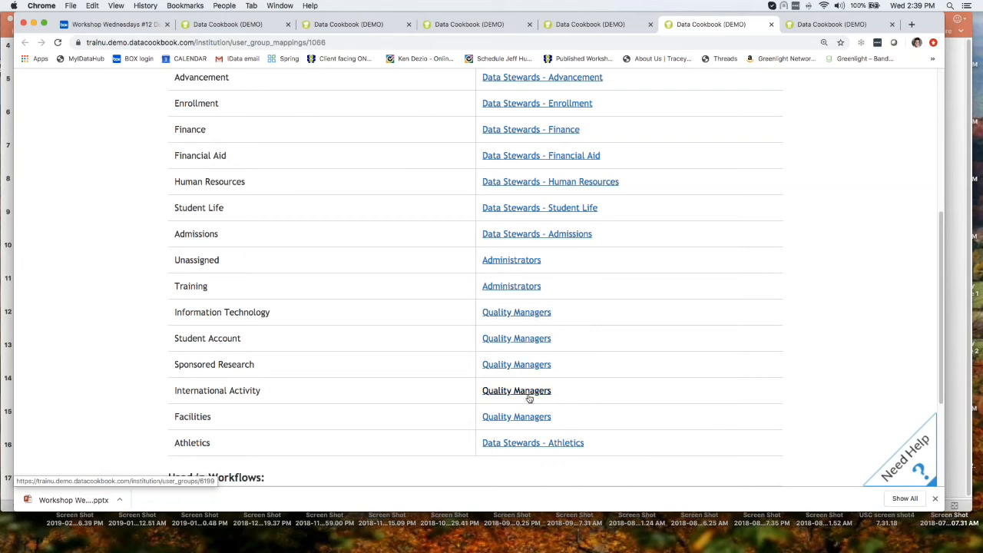
{"action": "scroll", "coordinate": [527, 422], "scroll_direction": "up", "scroll_amount": 1}
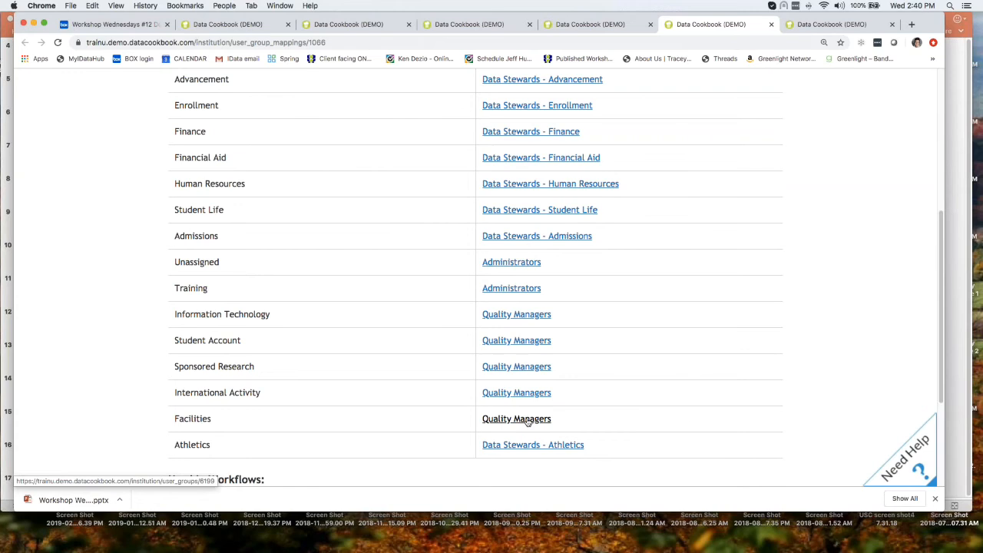
{"action": "scroll", "coordinate": [528, 422], "scroll_direction": "up", "scroll_amount": 8}
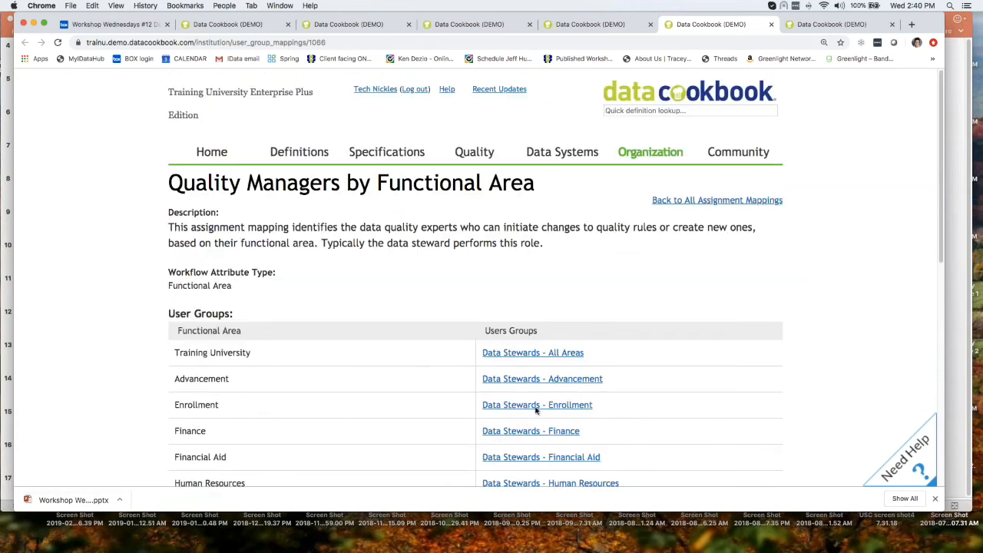
{"action": "left_click", "coordinate": [459, 25]}
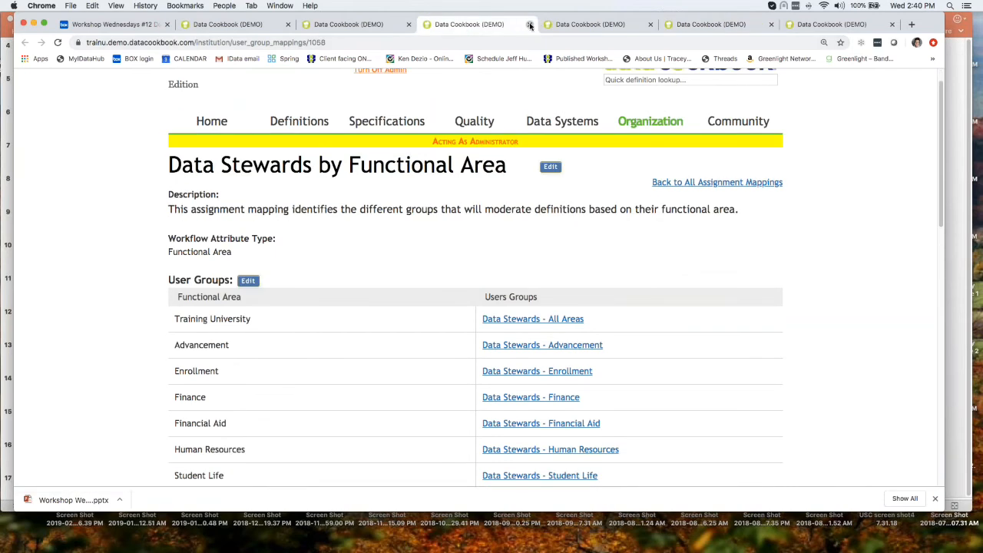
{"action": "left_click", "coordinate": [530, 26]}
Switch the Stage to Query or Schema Object Review and open 'Technical Quality Rule Eperts by Data System' in a new tab.
{"action": "left_click", "coordinate": [346, 138]}
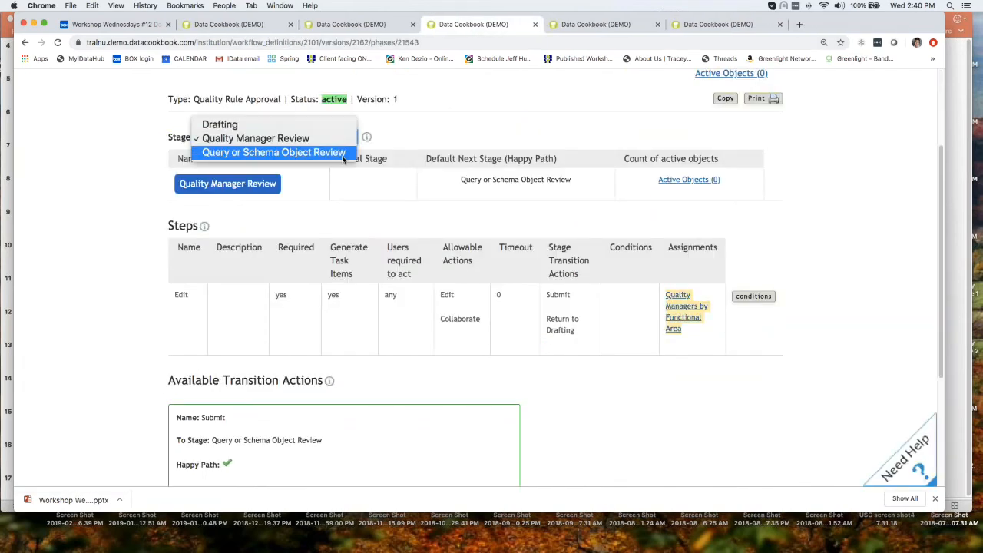
{"action": "left_click", "coordinate": [343, 157]}
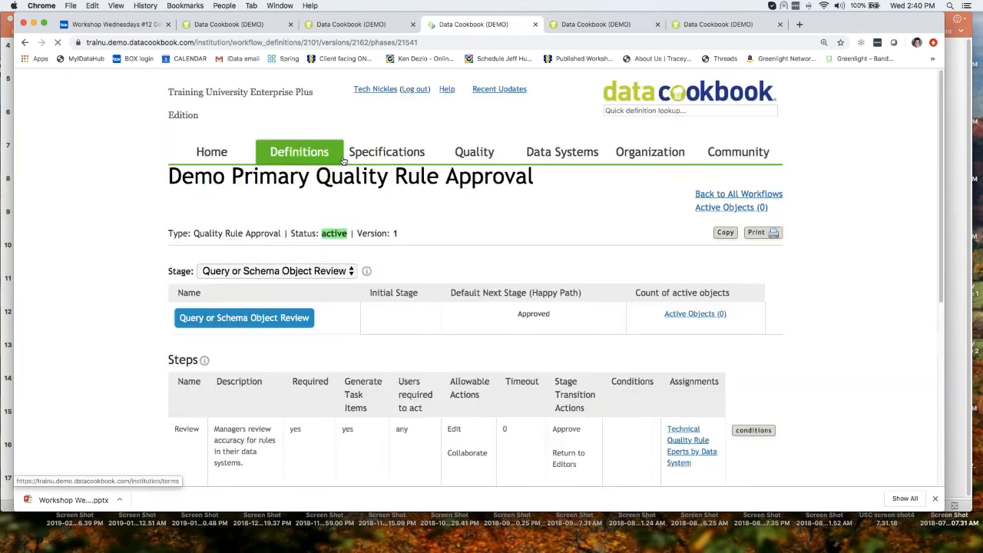
{"action": "scroll", "coordinate": [768, 326], "scroll_direction": "down", "scroll_amount": 3}
{"action": "mouse_move", "coordinate": [683, 325]}
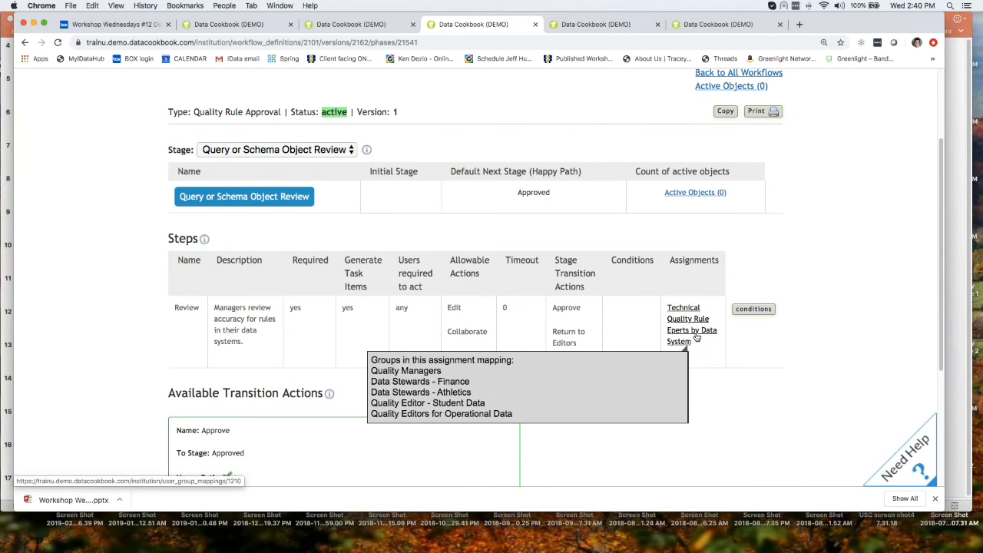
{"action": "right_click", "coordinate": [696, 338]}
{"action": "left_click", "coordinate": [707, 339]}
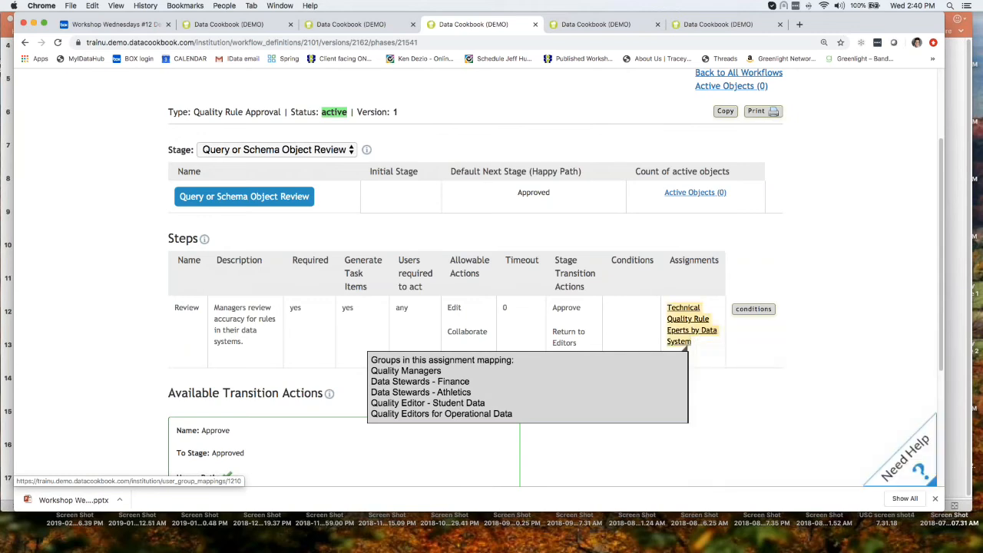
{"action": "left_click", "coordinate": [597, 26]}
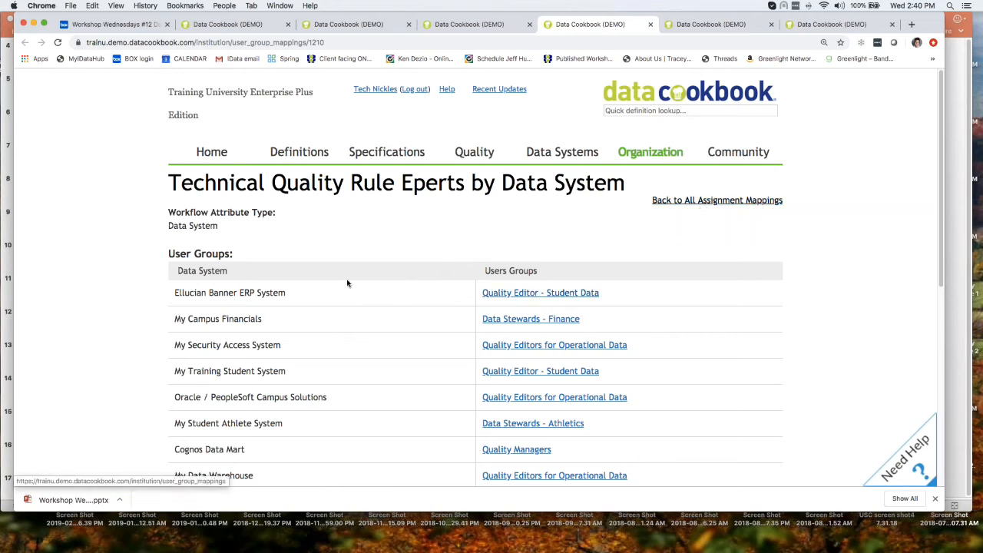
Scroll through the data-system-to-user-group assignments, then switch to the workshop slide deck.
{"action": "scroll", "coordinate": [235, 408], "scroll_direction": "down", "scroll_amount": 5}
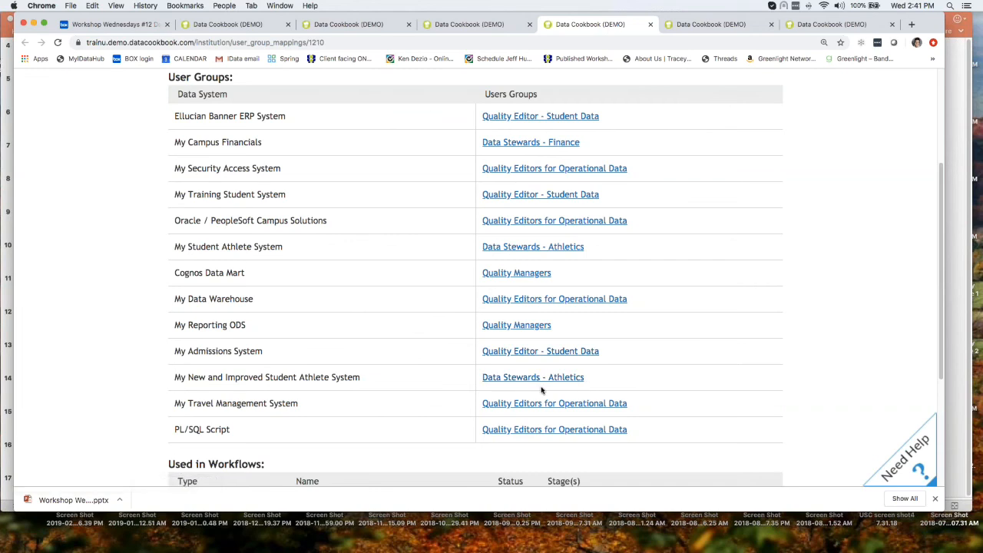
{"action": "scroll", "coordinate": [555, 267], "scroll_direction": "up", "scroll_amount": 3}
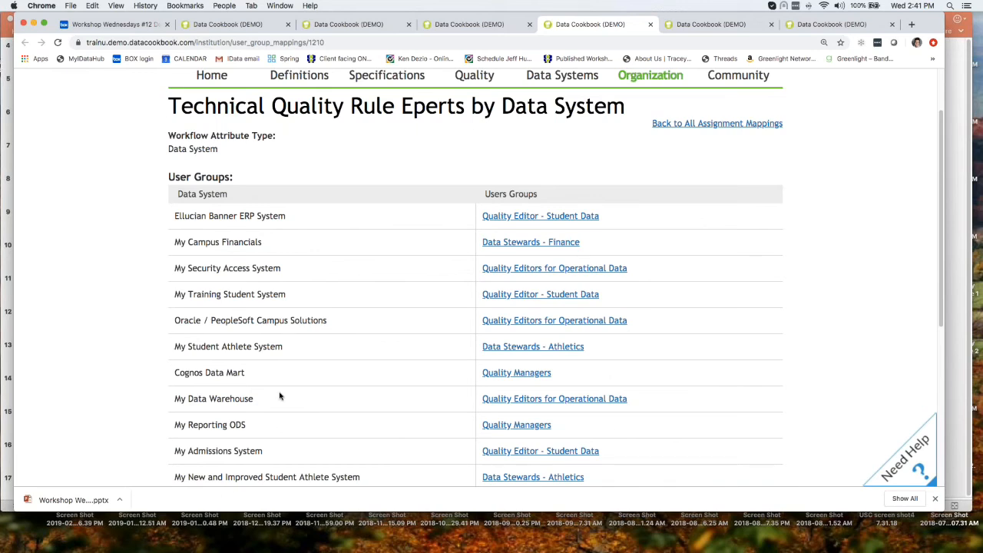
{"action": "scroll", "coordinate": [279, 396], "scroll_direction": "up", "scroll_amount": 2}
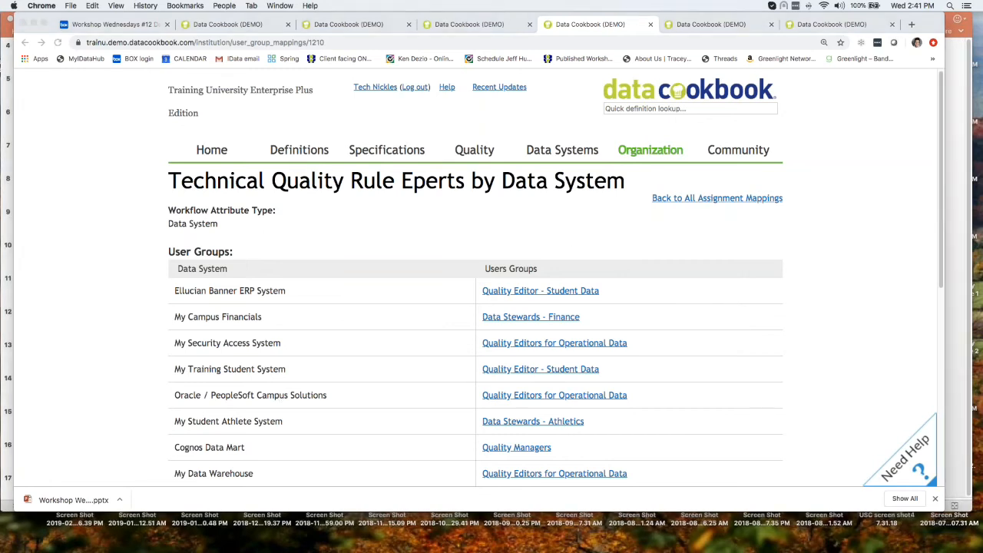
{"action": "key", "text": "super+Tab"}
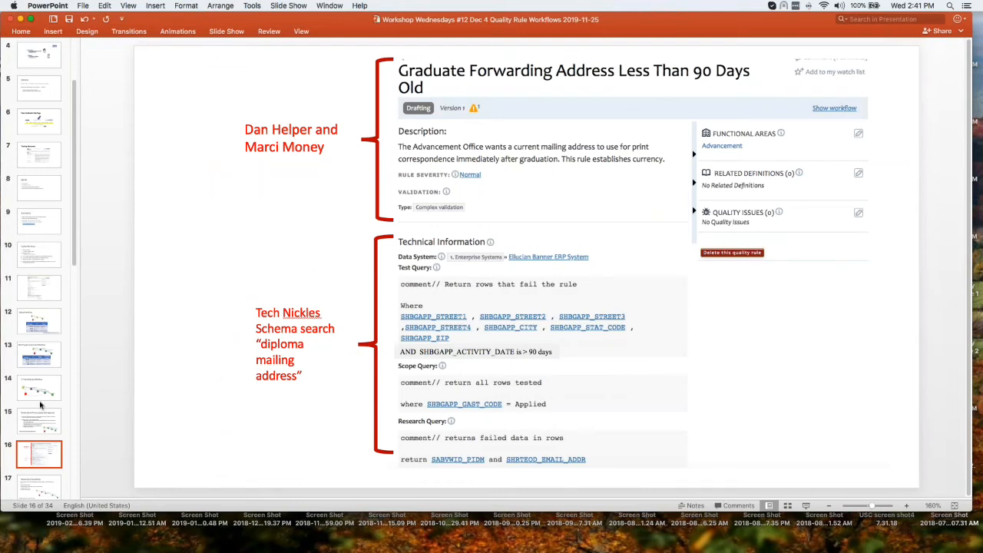
Display slide 17, 'Review Security workflow', then go back to Data Cookbook and log out.
{"action": "scroll", "coordinate": [54, 384], "scroll_direction": "down", "scroll_amount": 4}
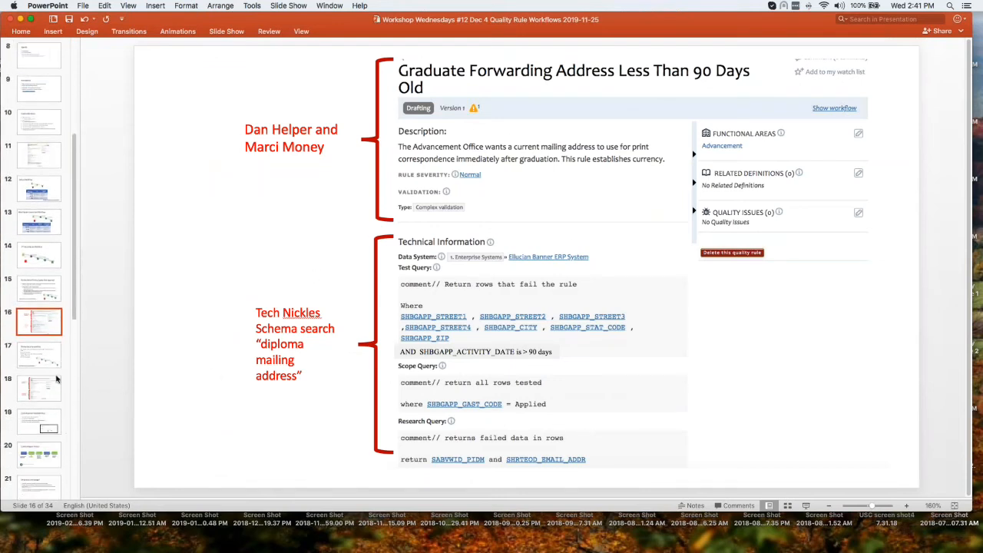
{"action": "left_click", "coordinate": [42, 358]}
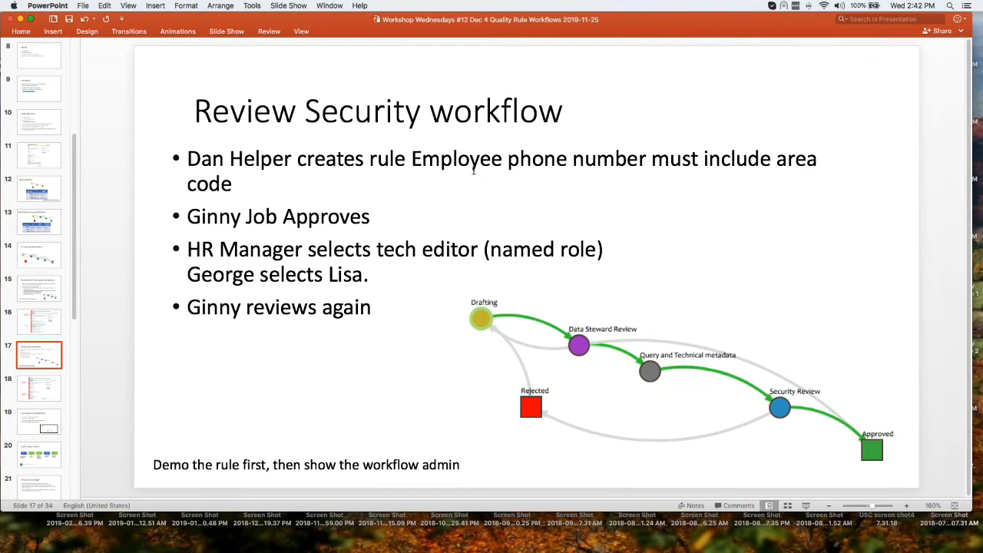
{"action": "key", "text": "super+Tab"}
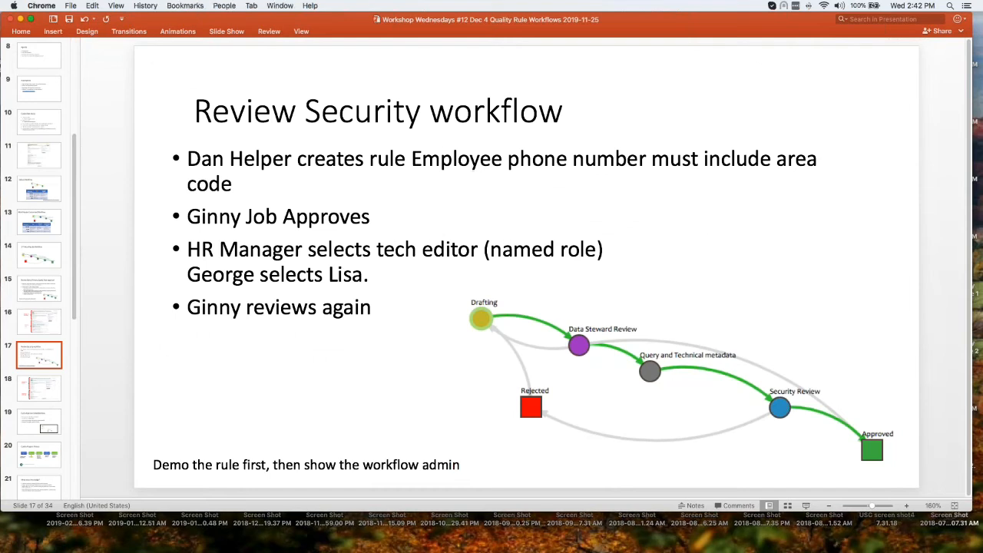
{"action": "left_click", "coordinate": [415, 88]}
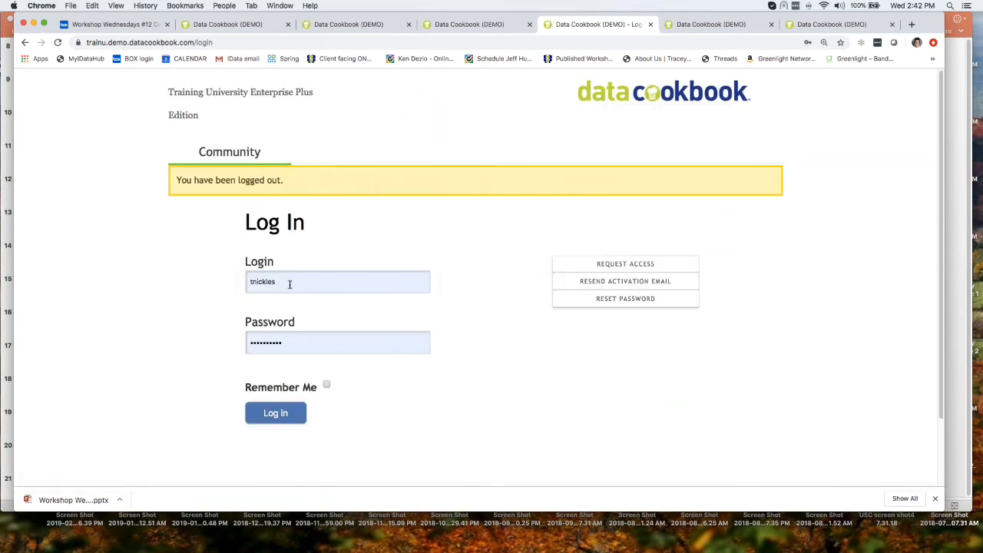
Log in as another user and open the 'Employee Mobile Phone Number Must Include Area Code' quality rule.
{"action": "left_click", "coordinate": [289, 285]}
{"action": "type", "text": "lper"}
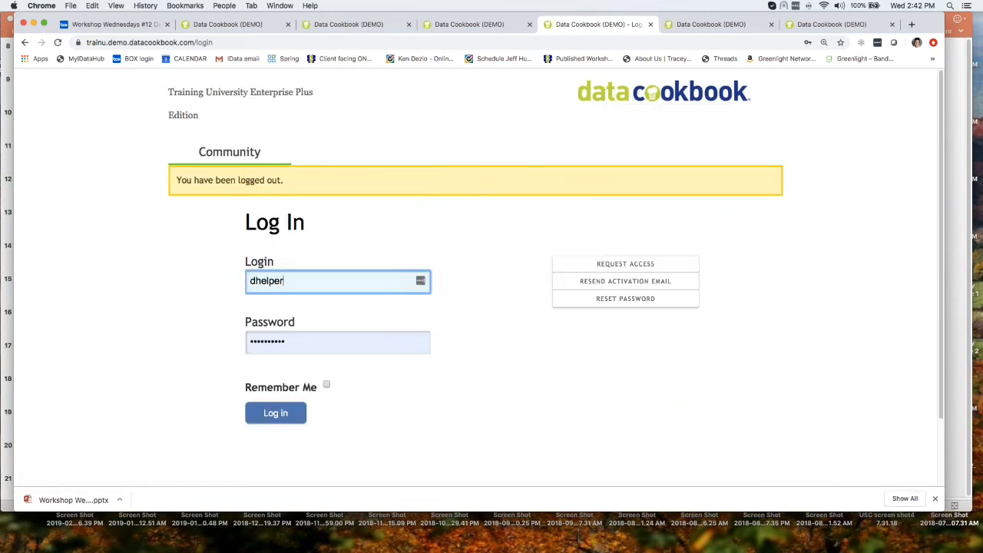
{"action": "left_click", "coordinate": [269, 413]}
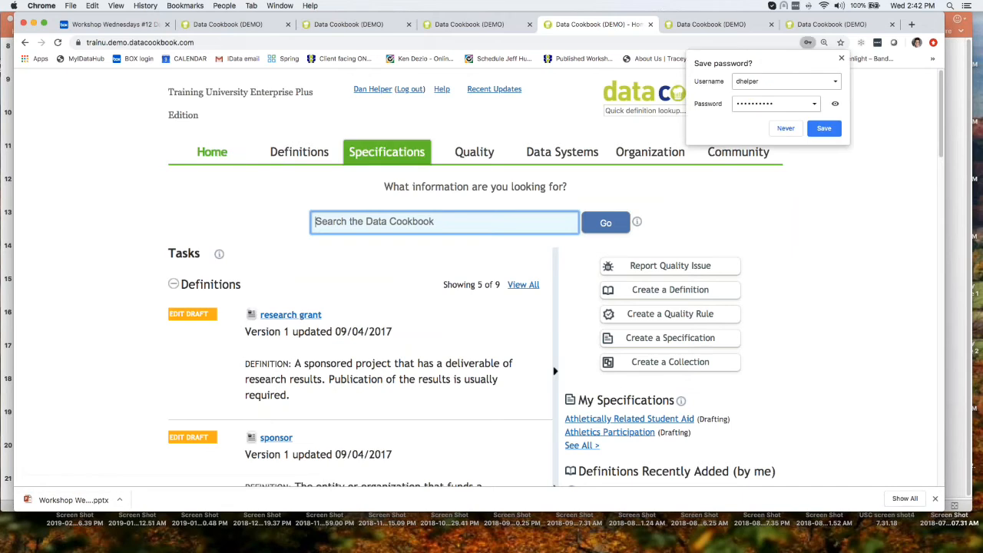
{"action": "mouse_move", "coordinate": [477, 153]}
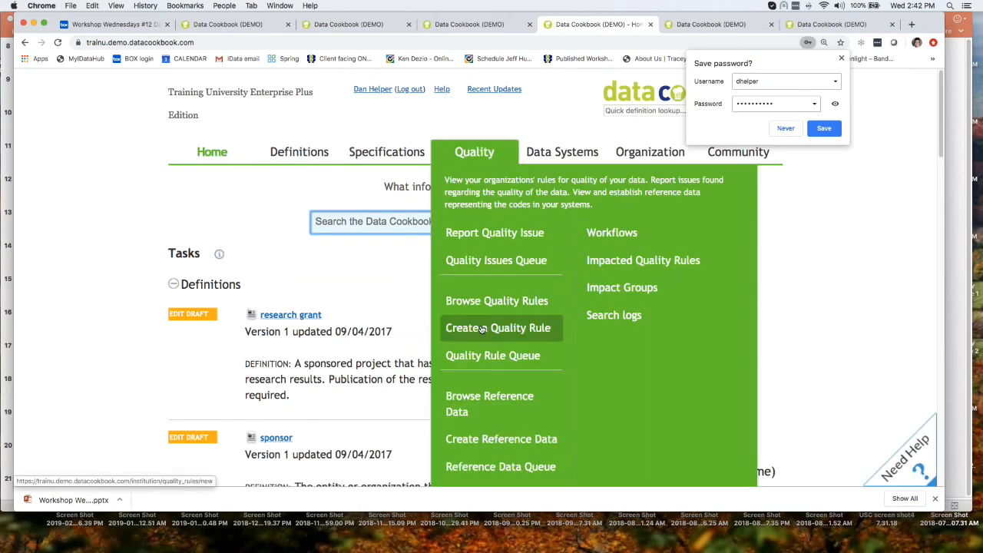
{"action": "left_click", "coordinate": [483, 302]}
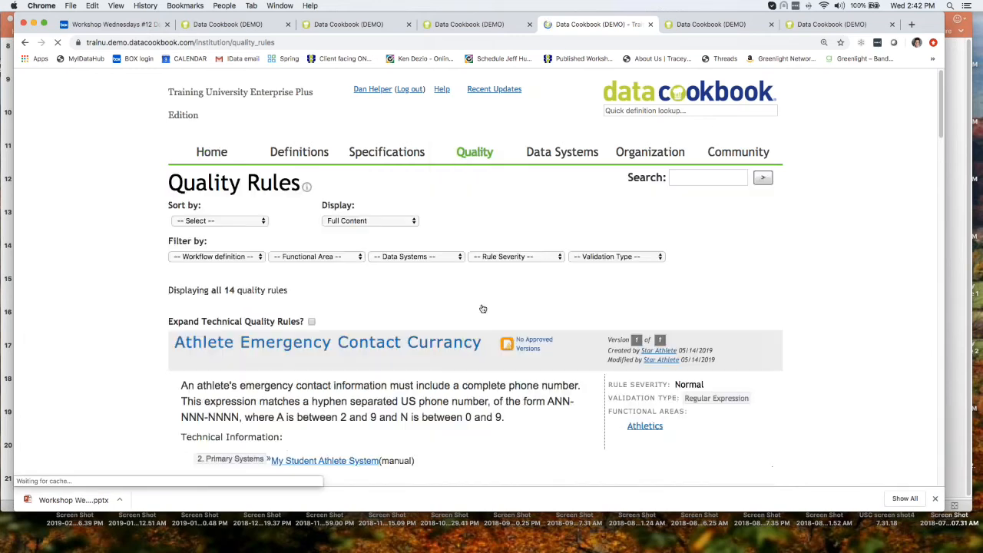
{"action": "scroll", "coordinate": [422, 362], "scroll_direction": "down", "scroll_amount": 7}
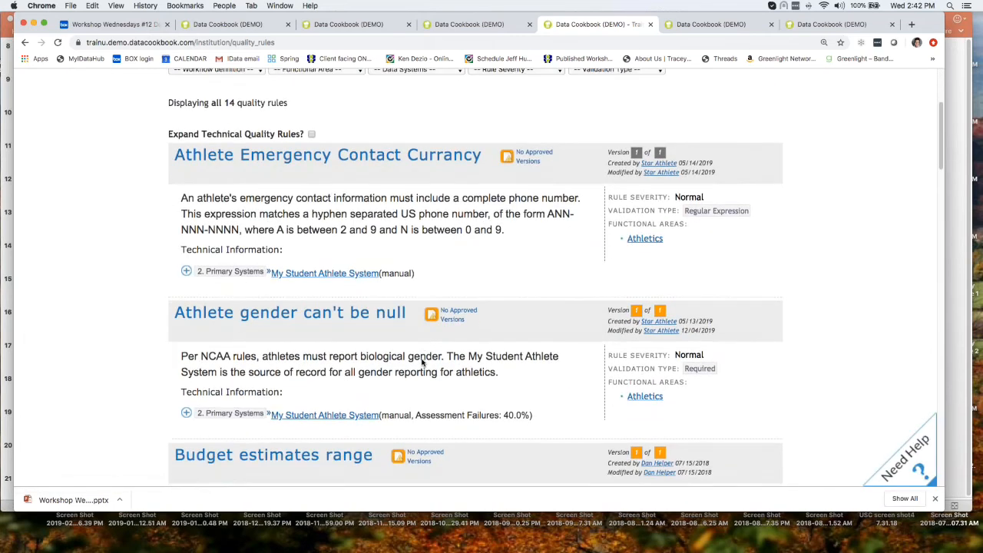
{"action": "scroll", "coordinate": [422, 363], "scroll_direction": "down", "scroll_amount": 1}
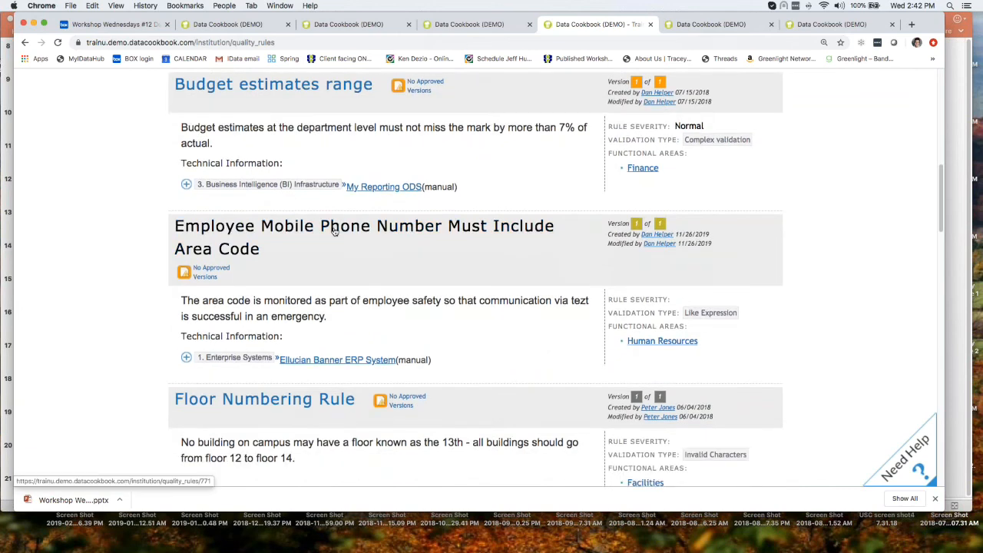
{"action": "left_click", "coordinate": [334, 232]}
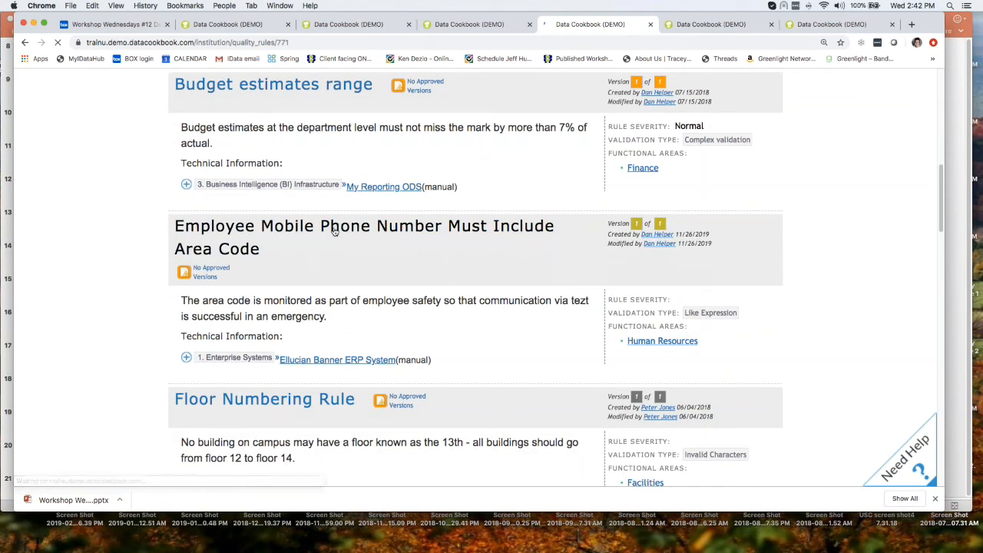
Submit the rule for Data Steward Review without a comment, then log out.
{"action": "scroll", "coordinate": [476, 307], "scroll_direction": "down", "scroll_amount": 5}
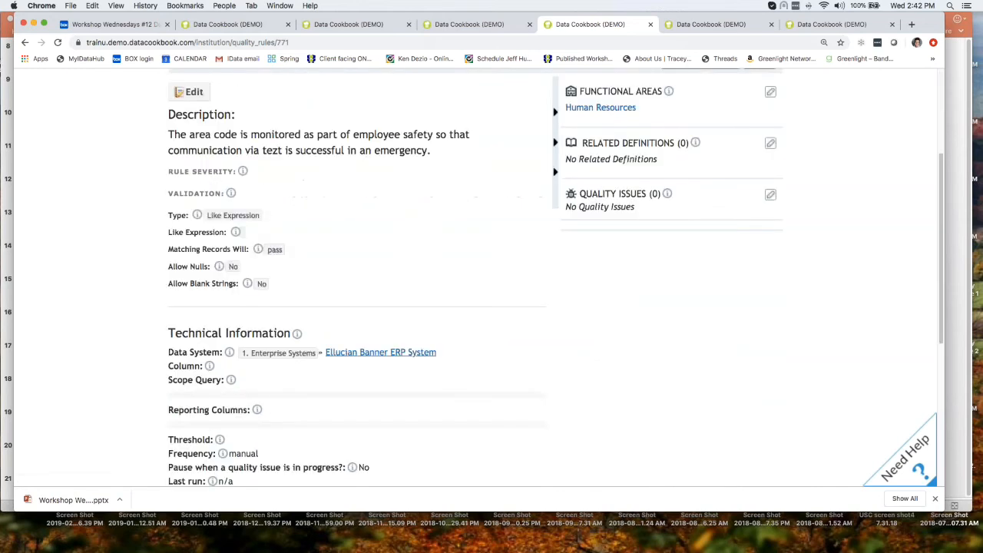
{"action": "scroll", "coordinate": [477, 308], "scroll_direction": "up", "scroll_amount": 2}
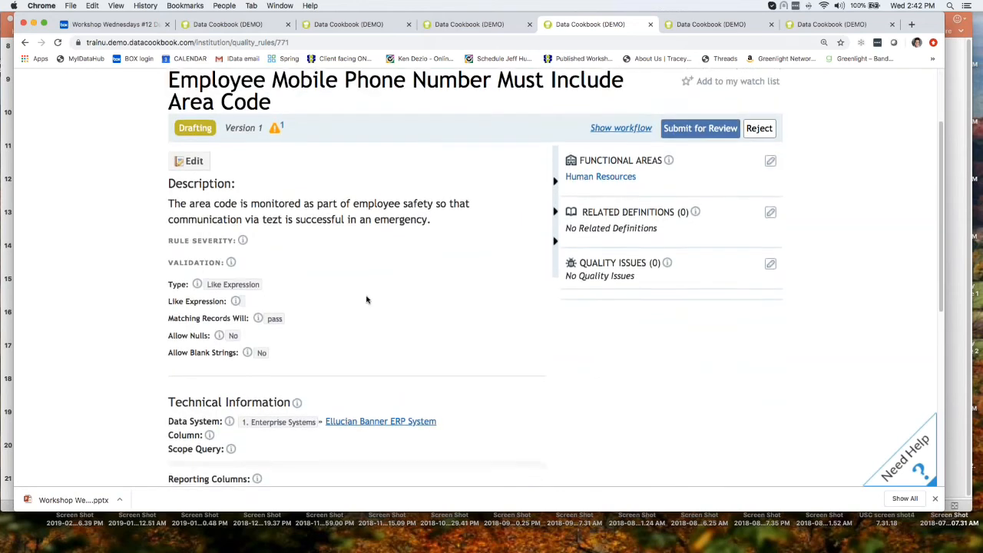
{"action": "scroll", "coordinate": [366, 300], "scroll_direction": "down", "scroll_amount": 5}
{"action": "scroll", "coordinate": [367, 300], "scroll_direction": "up", "scroll_amount": 8}
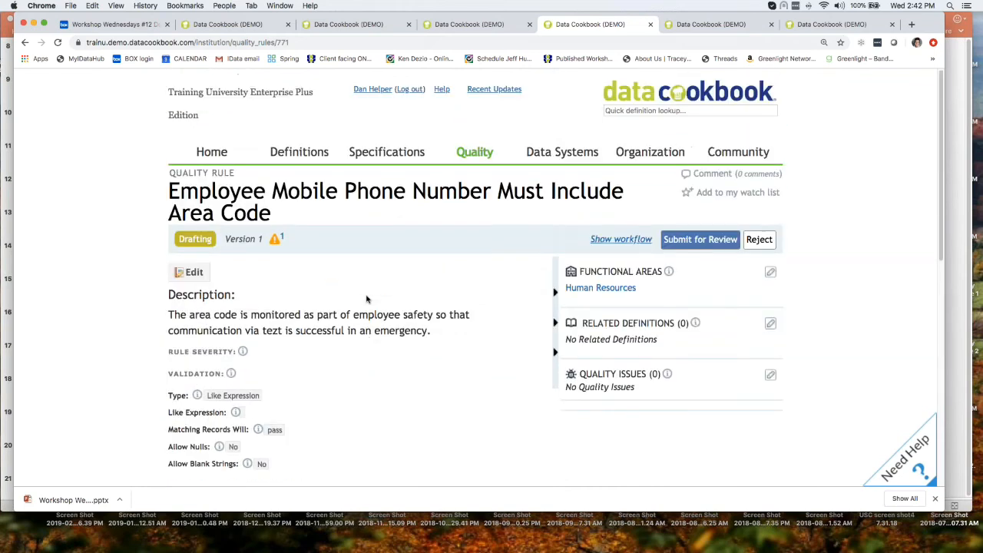
{"action": "left_click", "coordinate": [691, 239]}
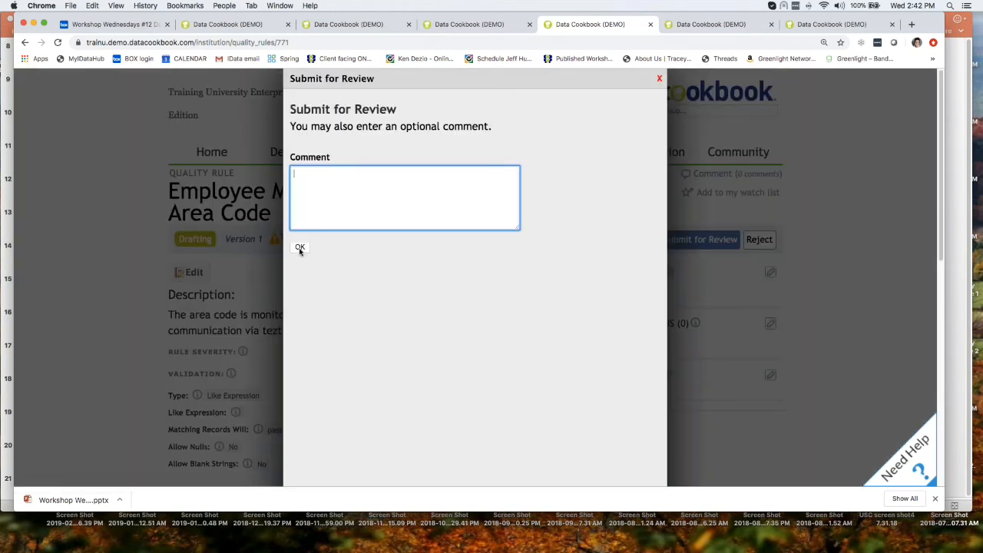
{"action": "left_click", "coordinate": [300, 248]}
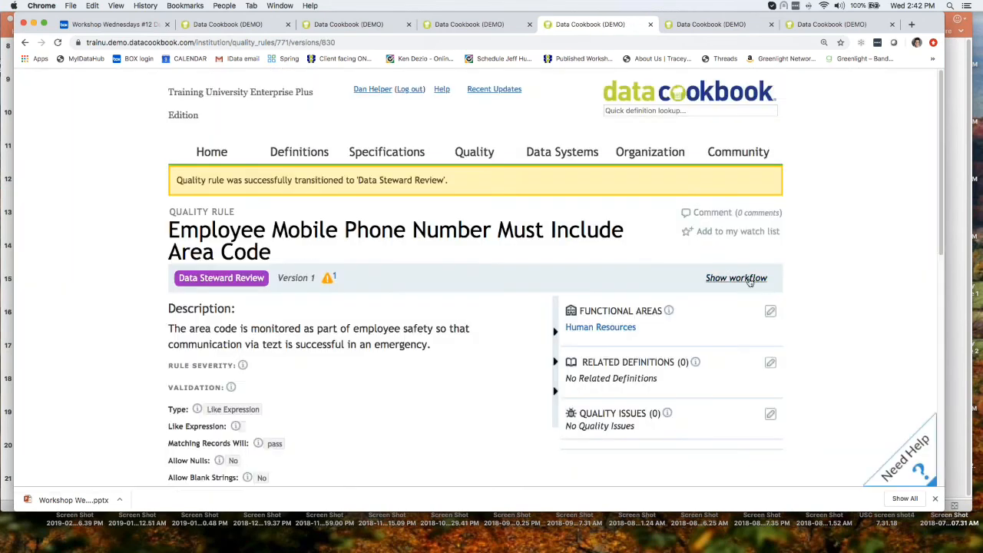
{"action": "left_click", "coordinate": [736, 278]}
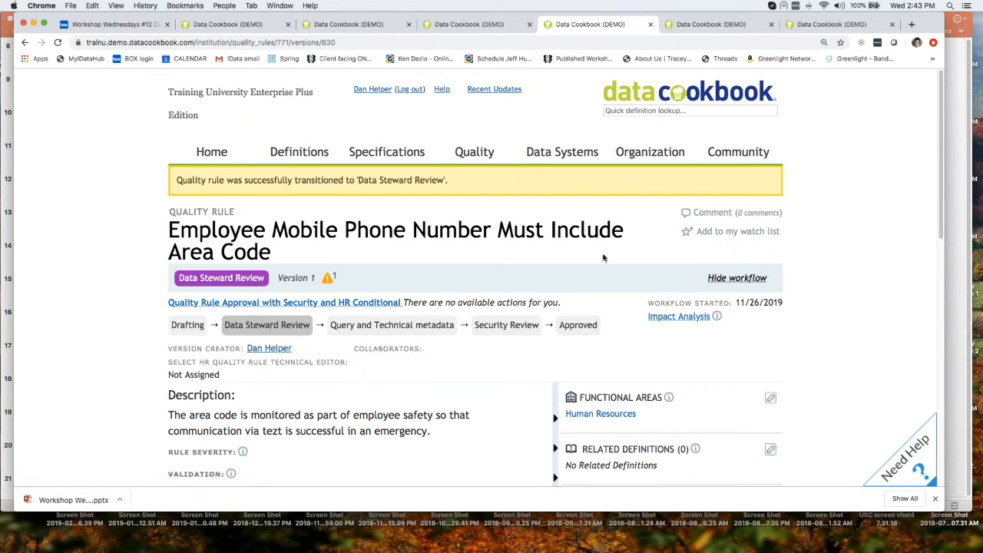
{"action": "left_click", "coordinate": [410, 90]}
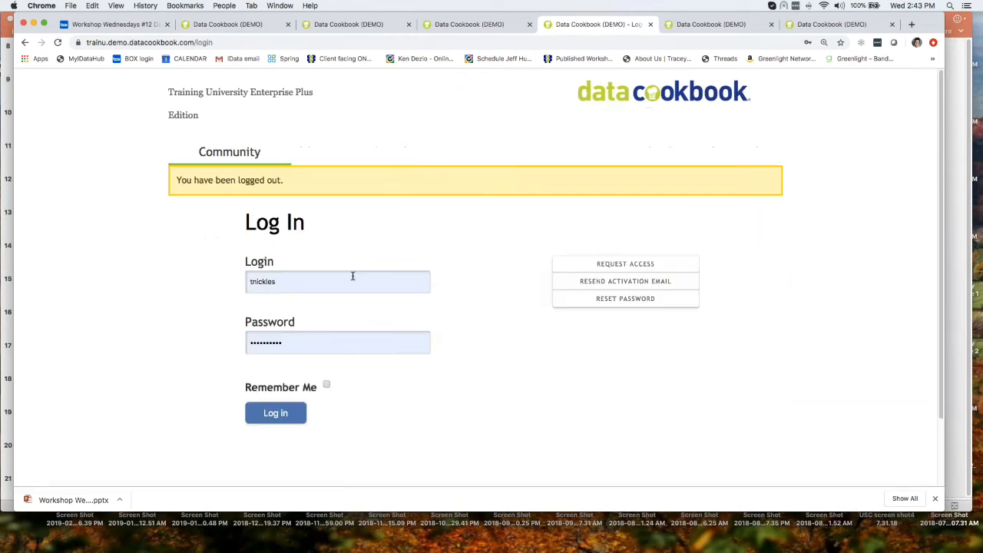
Log in with the data steward's login name and open the area code rule from Tasks for editing.
{"action": "double_click", "coordinate": [353, 278]}
{"action": "type", "text": "gjob"}
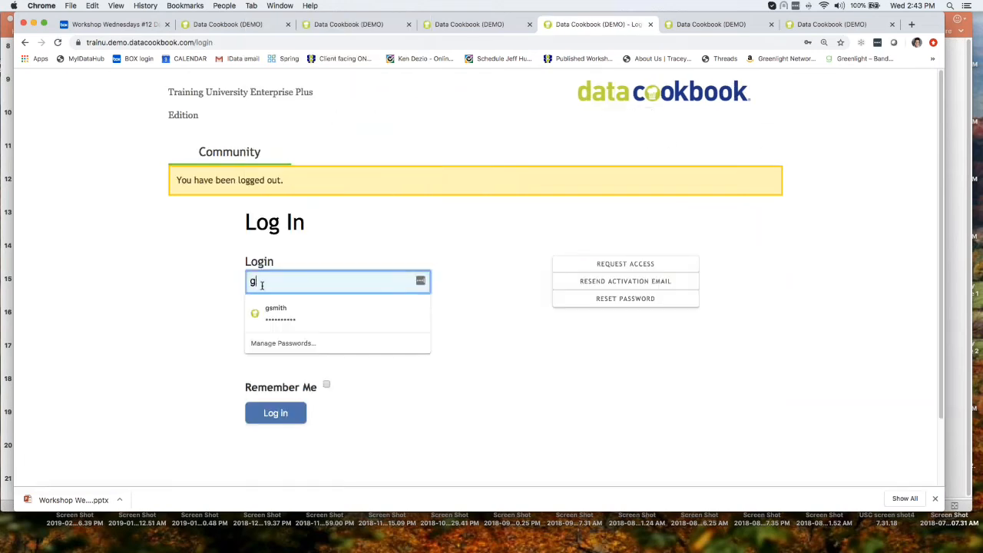
{"action": "left_click", "coordinate": [266, 415]}
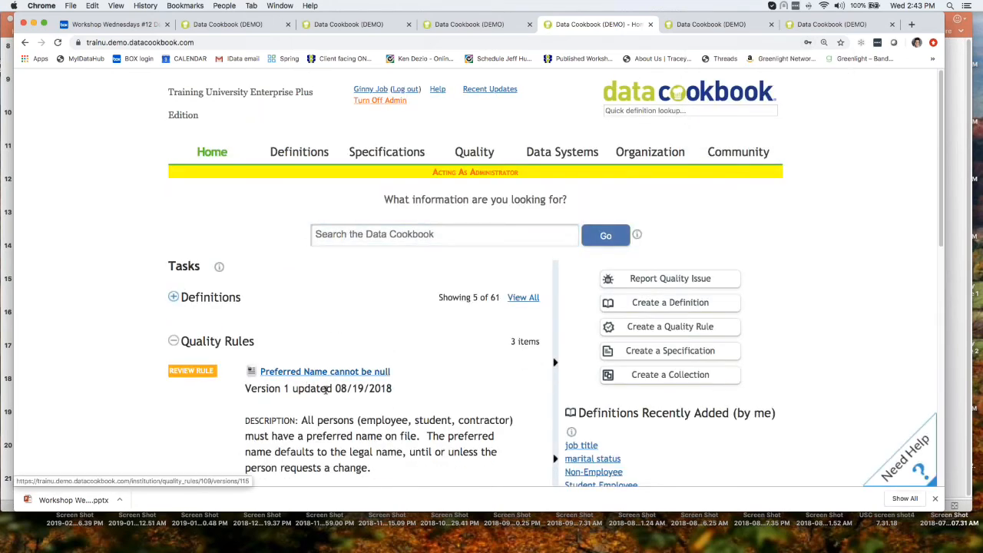
{"action": "scroll", "coordinate": [327, 390], "scroll_direction": "down", "scroll_amount": 10}
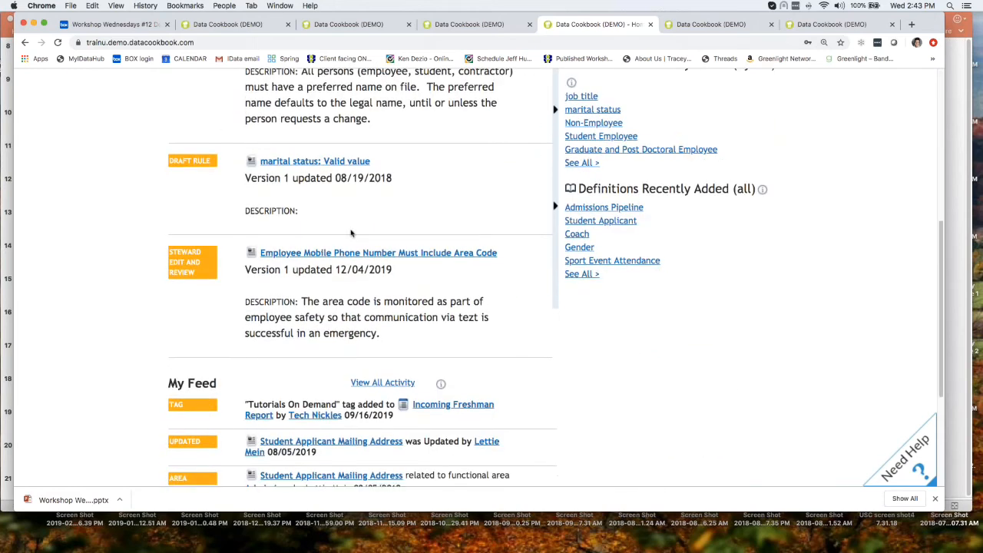
{"action": "left_click", "coordinate": [349, 260]}
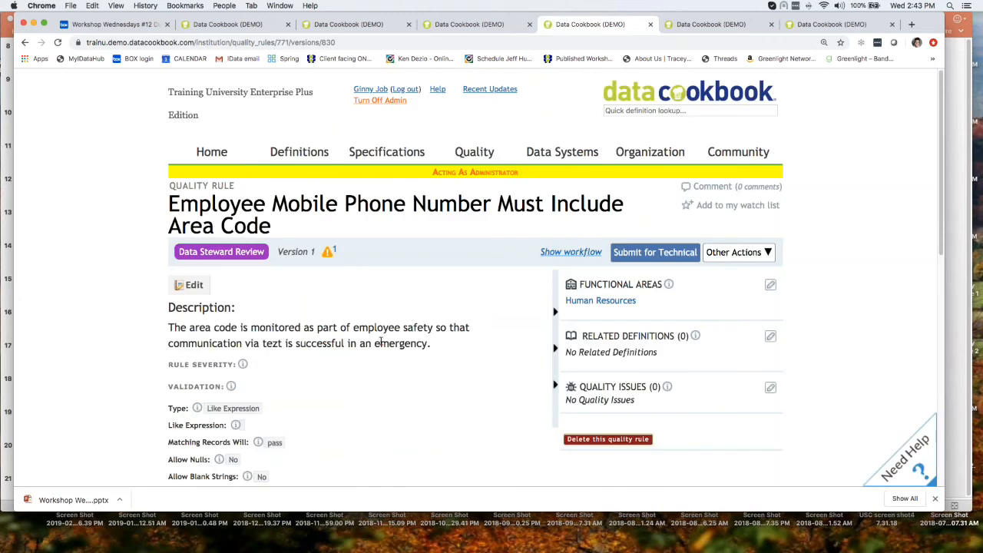
{"action": "scroll", "coordinate": [308, 384], "scroll_direction": "down", "scroll_amount": 5}
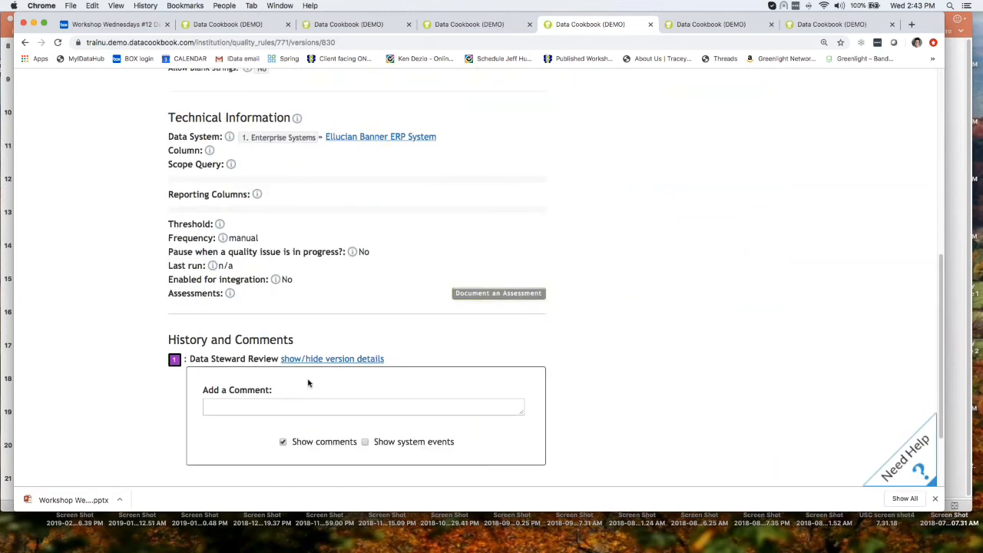
{"action": "scroll", "coordinate": [308, 385], "scroll_direction": "up", "scroll_amount": 8}
{"action": "left_click", "coordinate": [196, 219]}
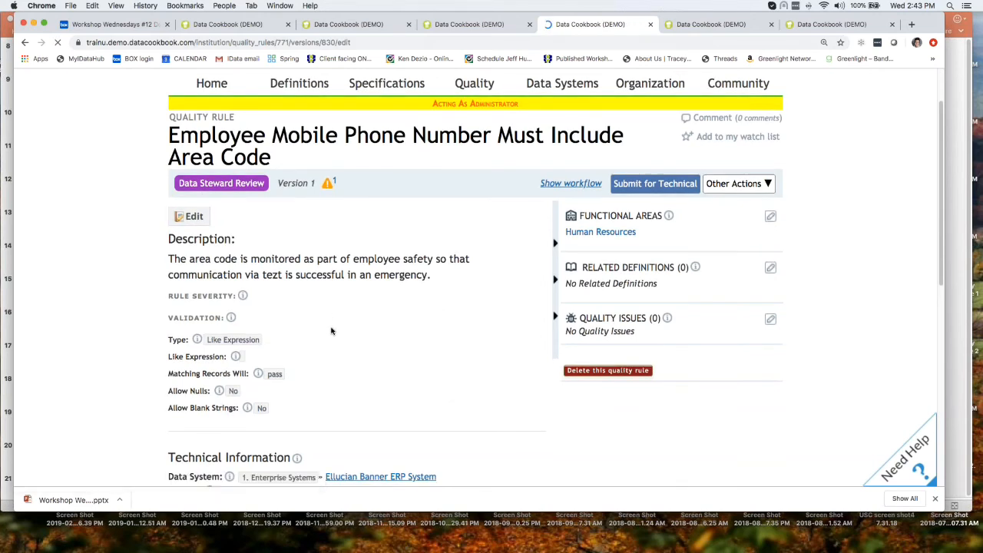
Set the area code rule's threshold to 1 Count and save the updated rule version.
{"action": "scroll", "coordinate": [307, 319], "scroll_direction": "down", "scroll_amount": 5}
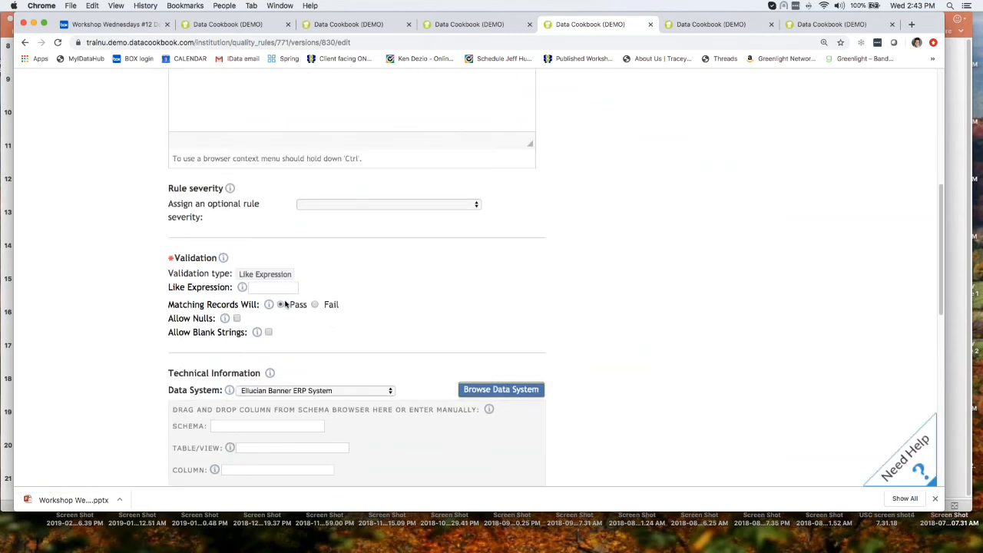
{"action": "scroll", "coordinate": [275, 340], "scroll_direction": "down", "scroll_amount": 4}
{"action": "scroll", "coordinate": [275, 340], "scroll_direction": "down", "scroll_amount": 5}
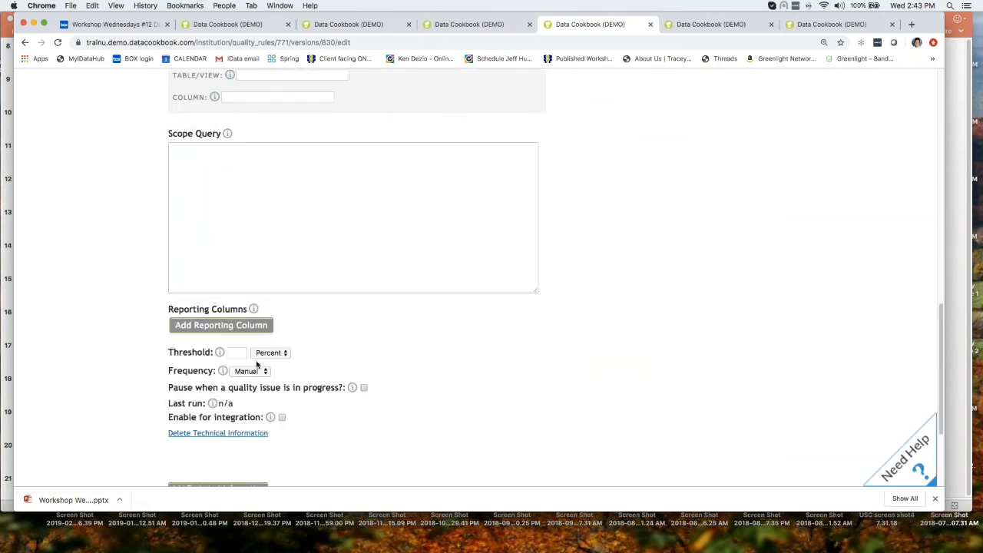
{"action": "left_click", "coordinate": [241, 353]}
{"action": "type", "text": "0"}
{"action": "left_click", "coordinate": [284, 353]}
{"action": "left_click", "coordinate": [265, 362]}
{"action": "left_click", "coordinate": [236, 352]}
{"action": "mouse_move", "coordinate": [222, 353]}
{"action": "type", "text": "1"}
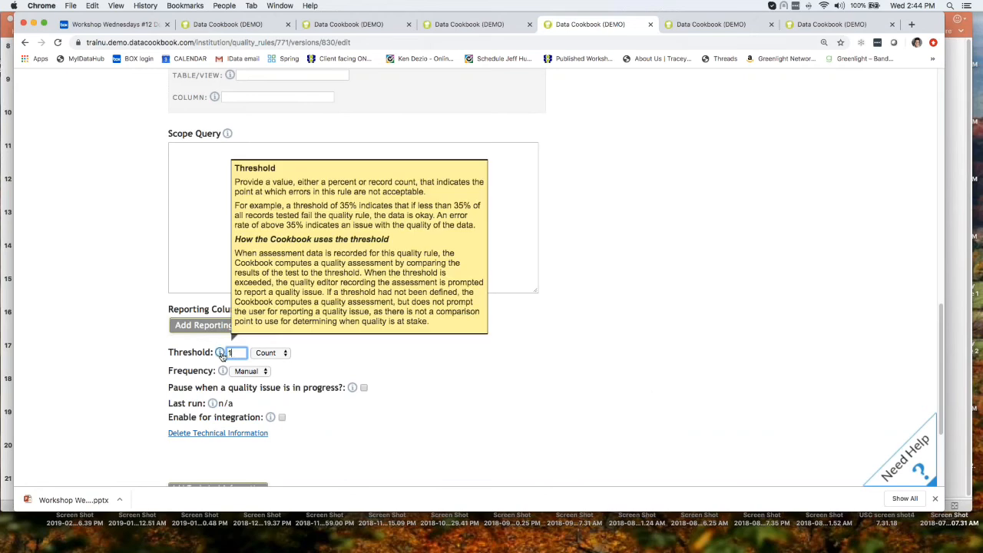
{"action": "left_click", "coordinate": [348, 361]}
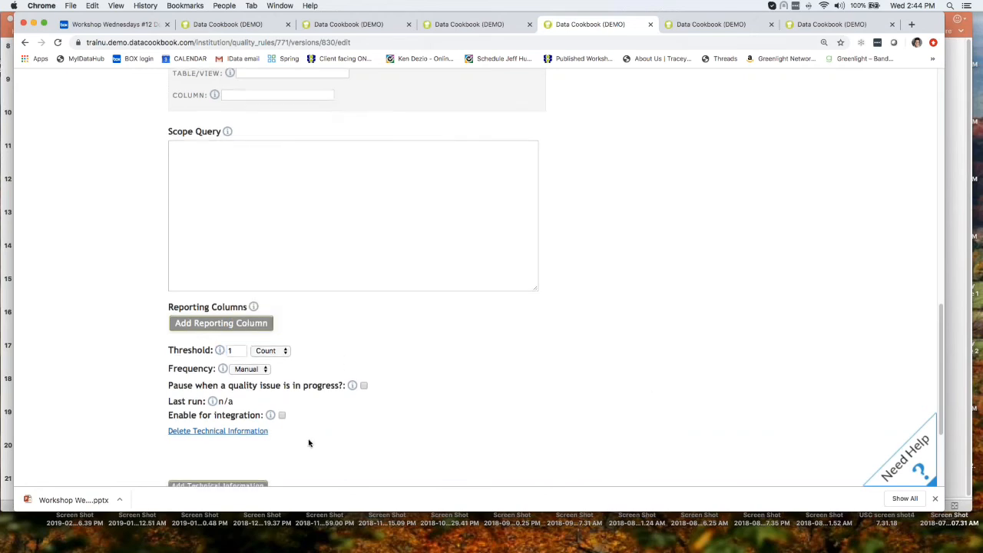
{"action": "scroll", "coordinate": [308, 444], "scroll_direction": "down", "scroll_amount": 2}
{"action": "left_click", "coordinate": [191, 474]}
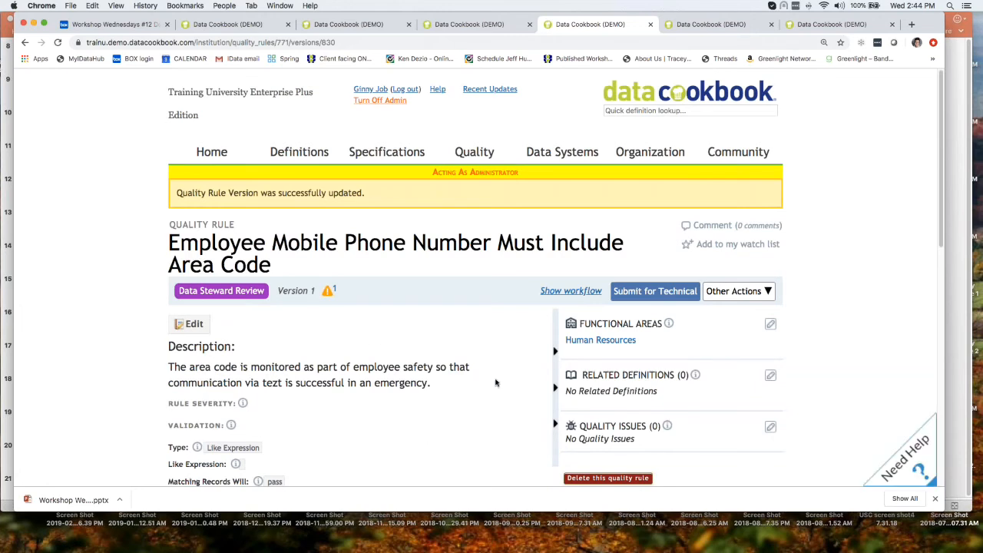
Submit the rule for Technical review without a comment, check its workflow, and log out.
{"action": "left_click", "coordinate": [655, 291]}
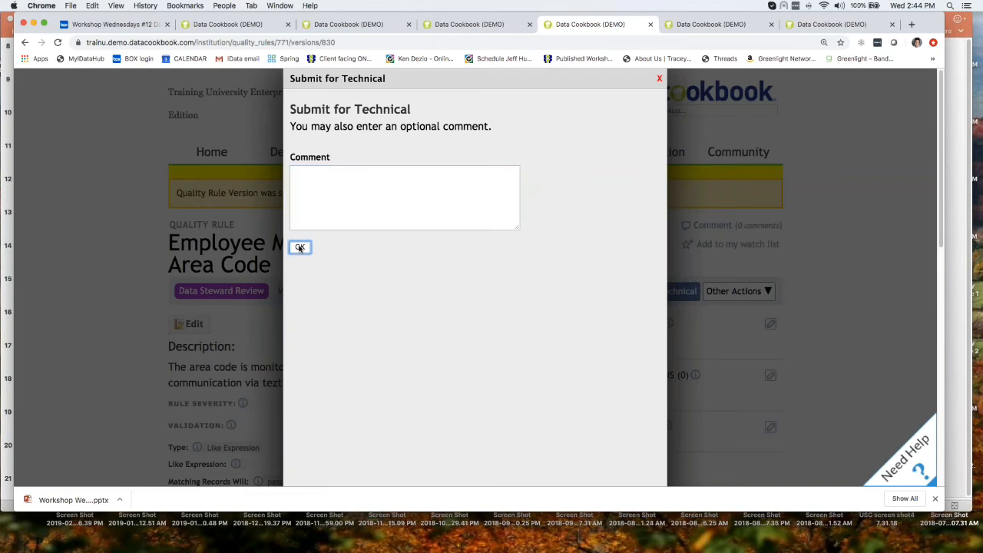
{"action": "left_click", "coordinate": [300, 247]}
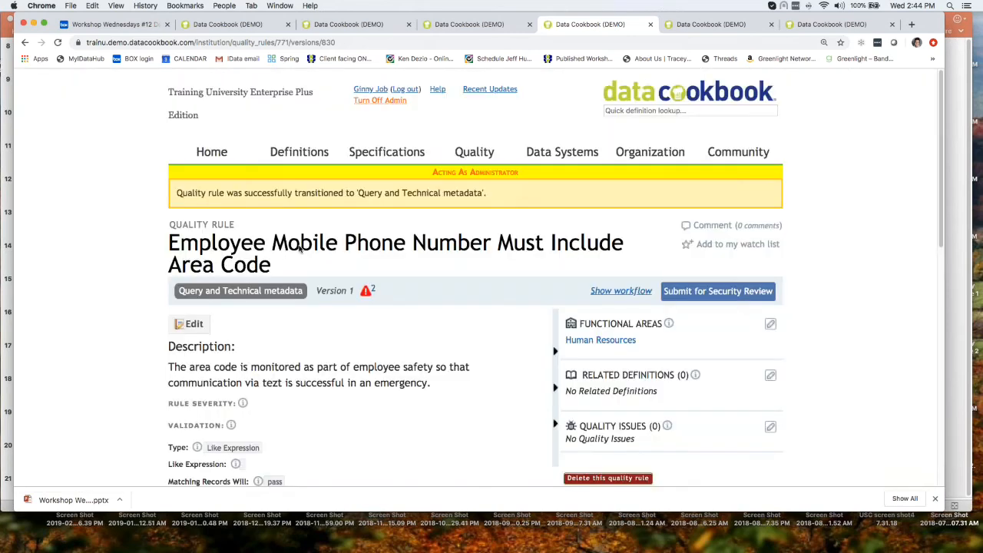
{"action": "left_click", "coordinate": [621, 292]}
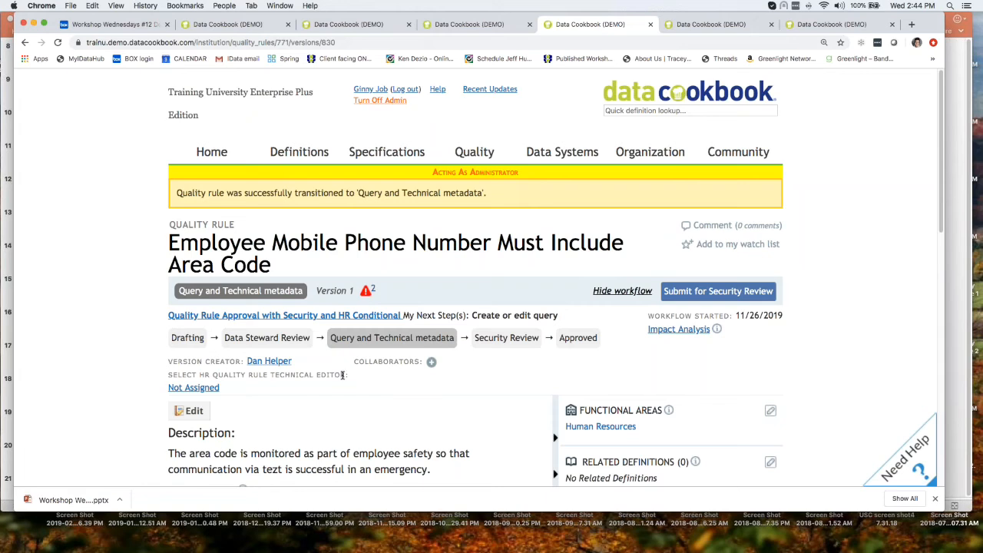
{"action": "left_click", "coordinate": [405, 89]}
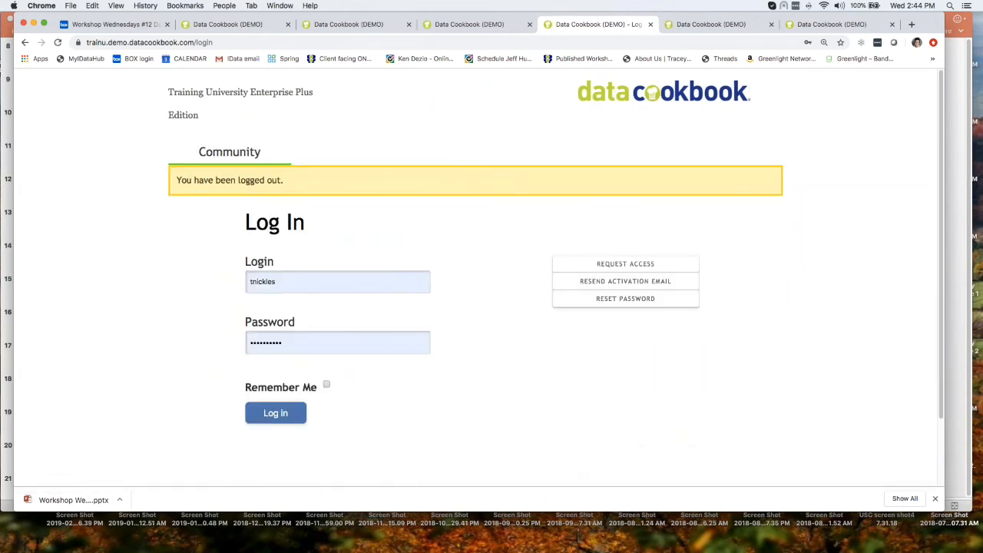
Check the workflow slide, then log in as the HR manager and open the area code rule from Tasks.
{"action": "key", "text": "super+Tab"}
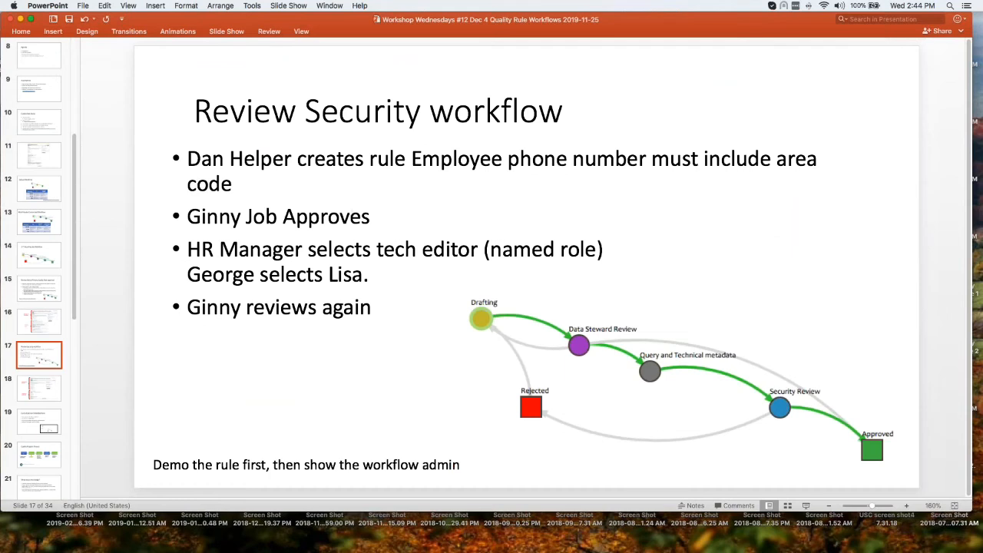
{"action": "key", "text": "super+Tab"}
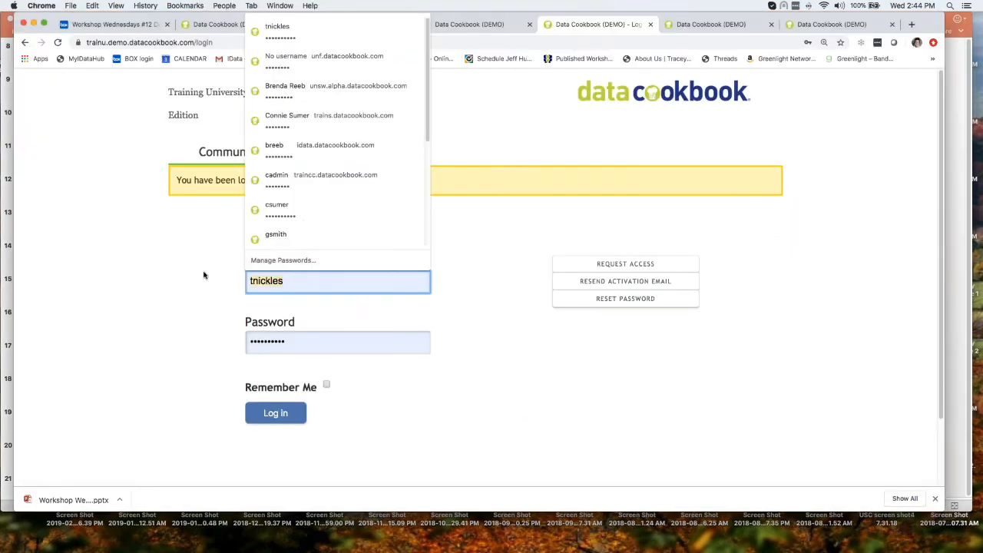
{"action": "type", "text": "gsmith"}
{"action": "left_click", "coordinate": [264, 311]}
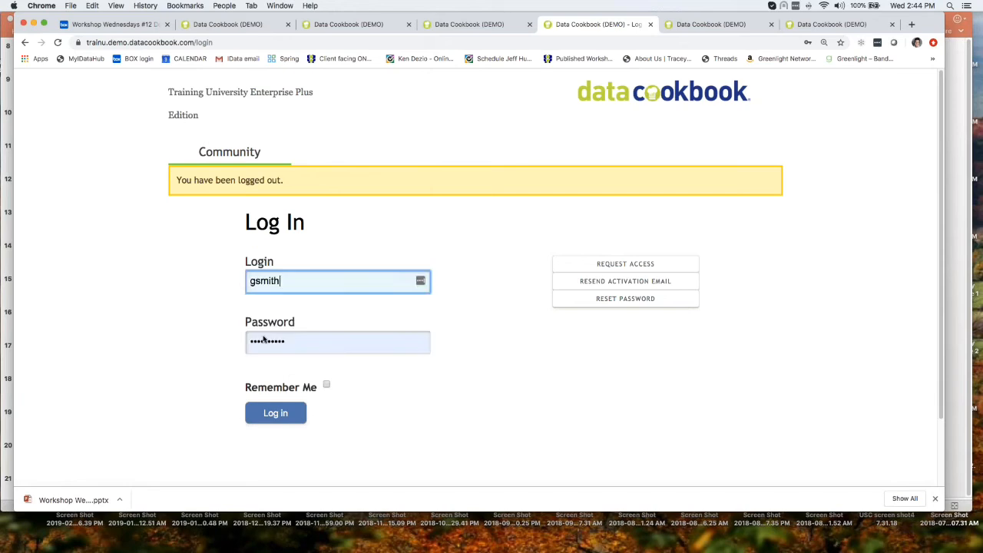
{"action": "left_click", "coordinate": [265, 415]}
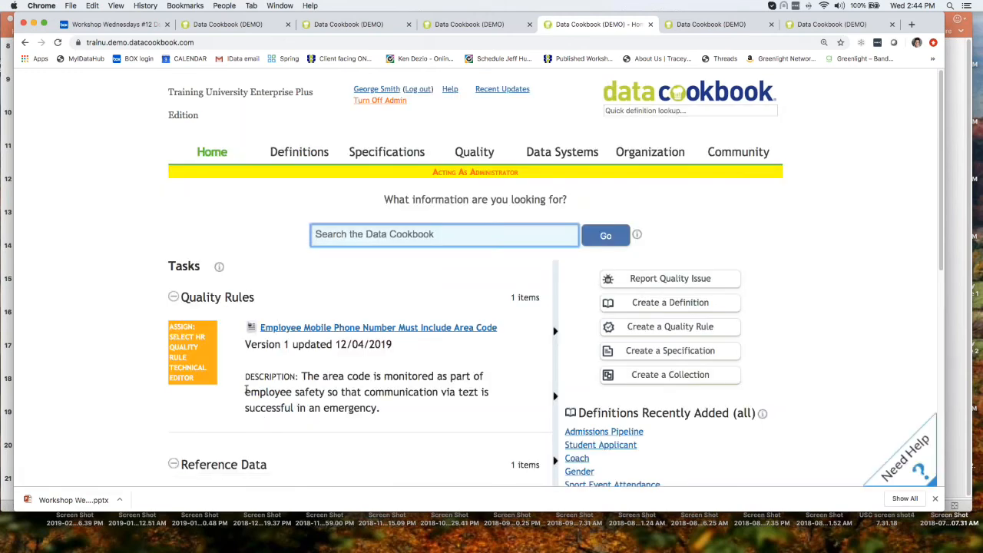
{"action": "left_click", "coordinate": [293, 329]}
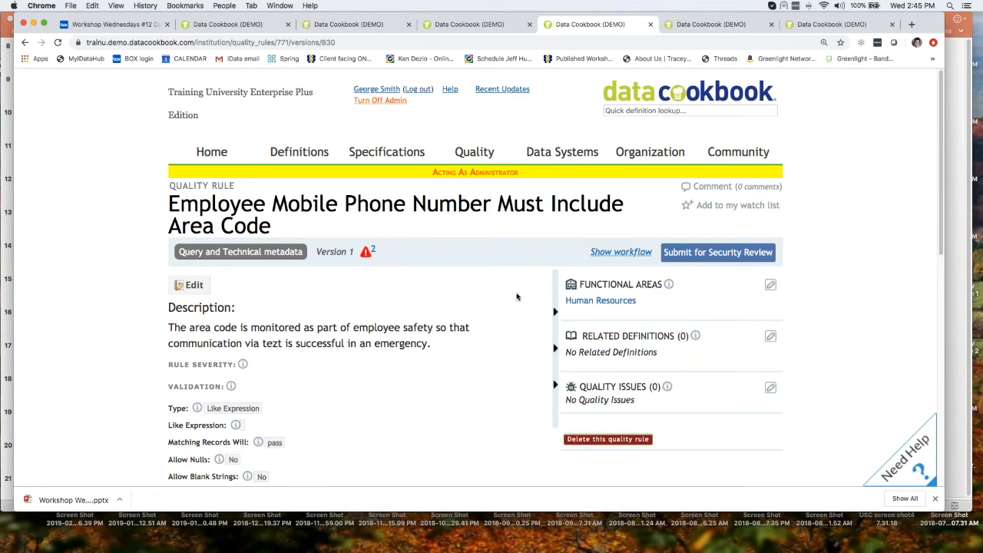
Assign the HR Quality Rule Technical Editor in the rule's workflow, then log out.
{"action": "left_click", "coordinate": [635, 254]}
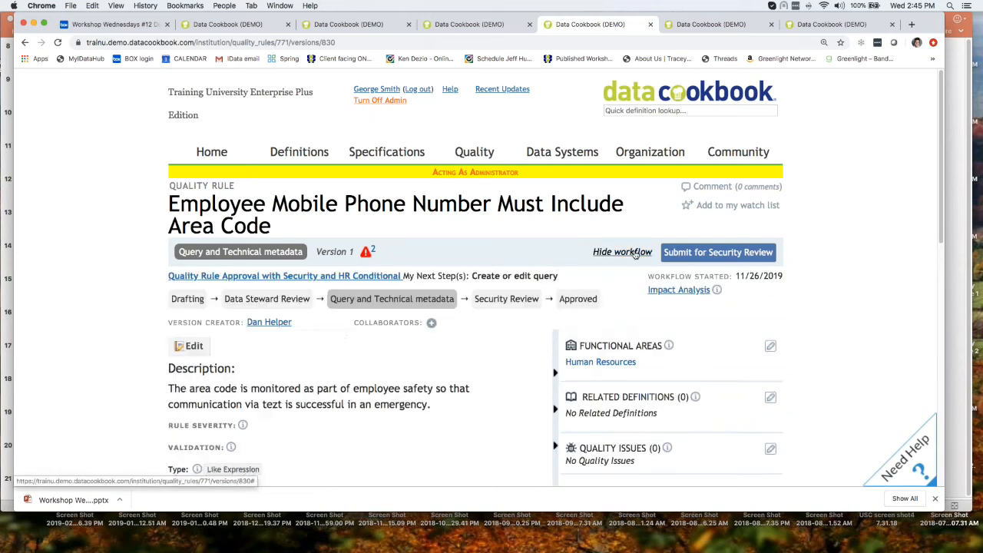
{"action": "left_click", "coordinate": [210, 350]}
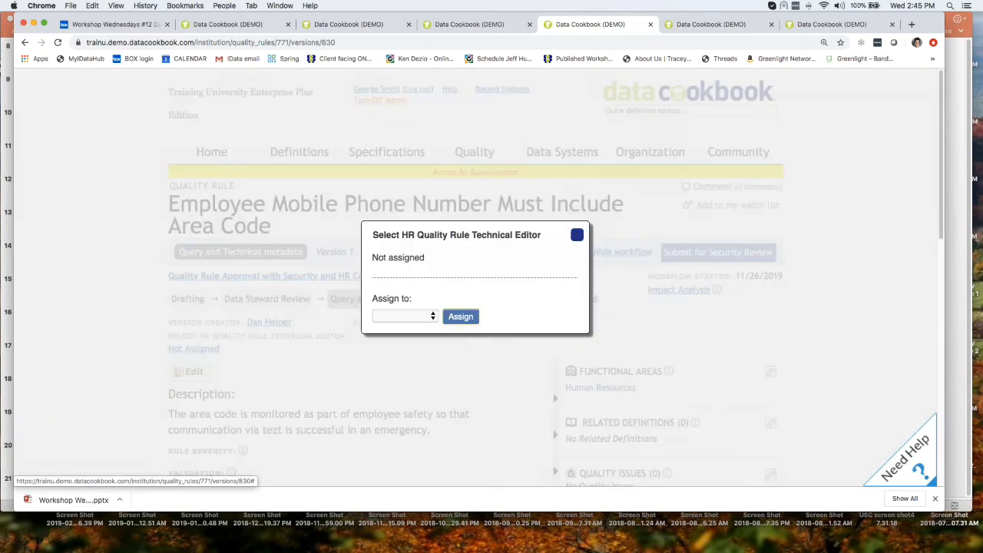
{"action": "left_click", "coordinate": [432, 317]}
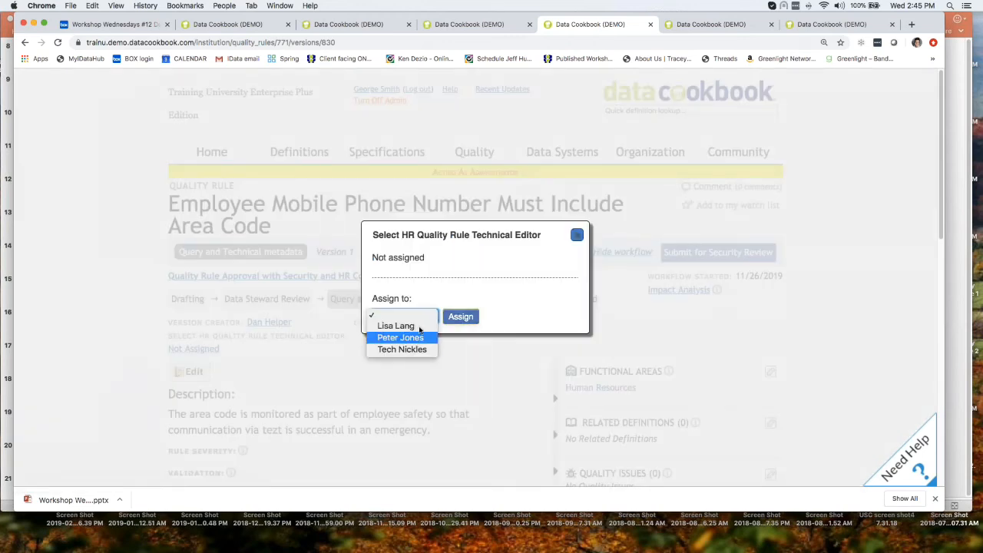
{"action": "left_click", "coordinate": [415, 327]}
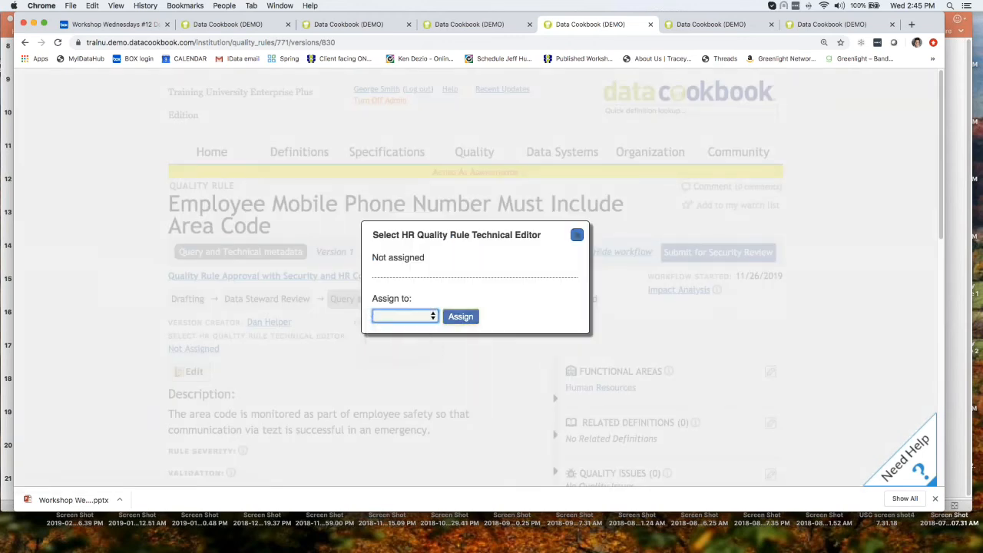
{"action": "left_click", "coordinate": [459, 317]}
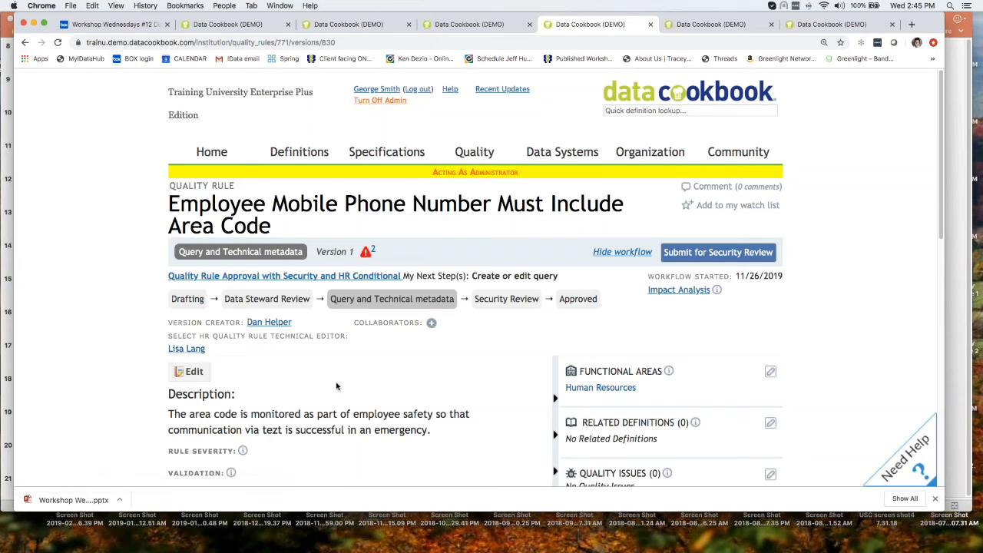
{"action": "left_click", "coordinate": [407, 90]}
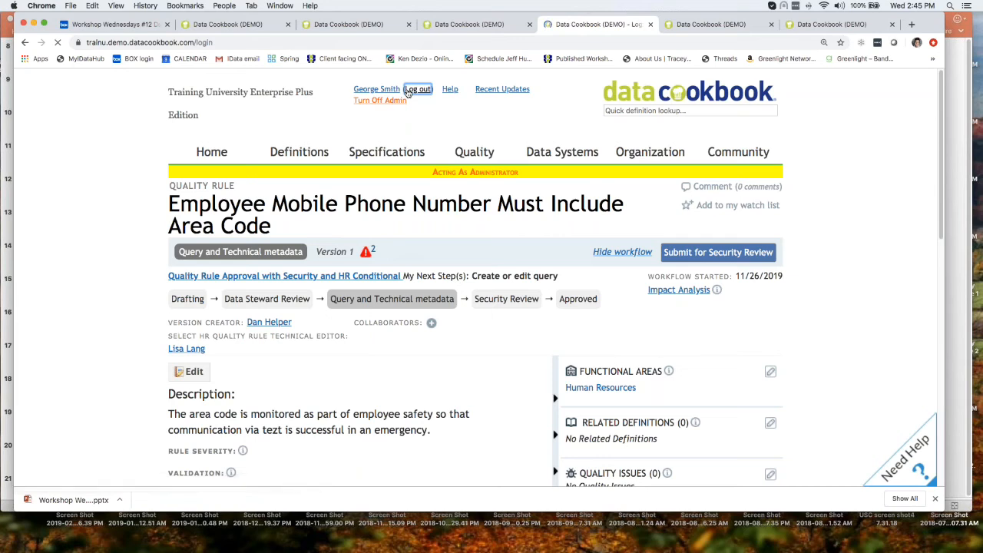
Log in with the technical editor's login name and dismiss Chrome's save-password offer.
{"action": "double_click", "coordinate": [292, 283]}
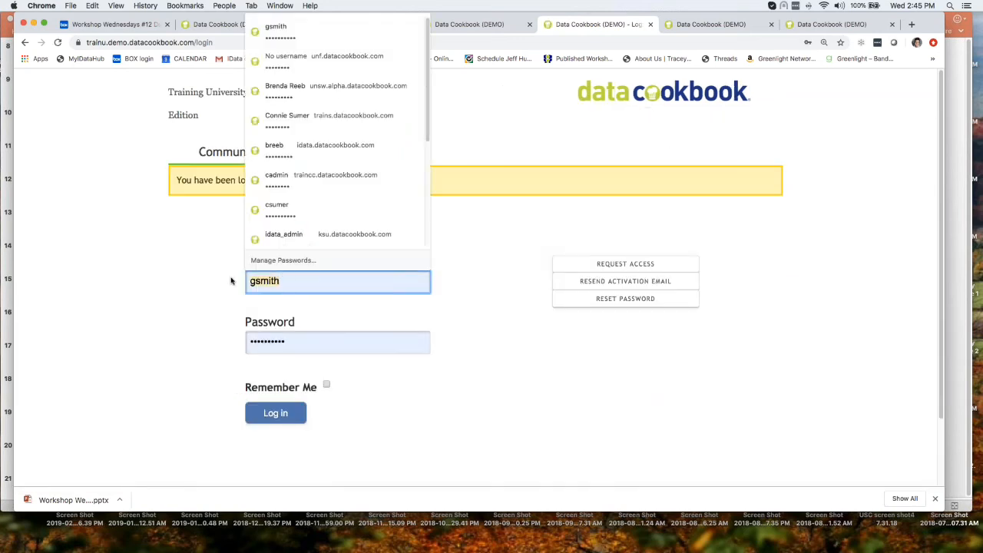
{"action": "type", "text": "Ilan"}
{"action": "type", "text": "g"}
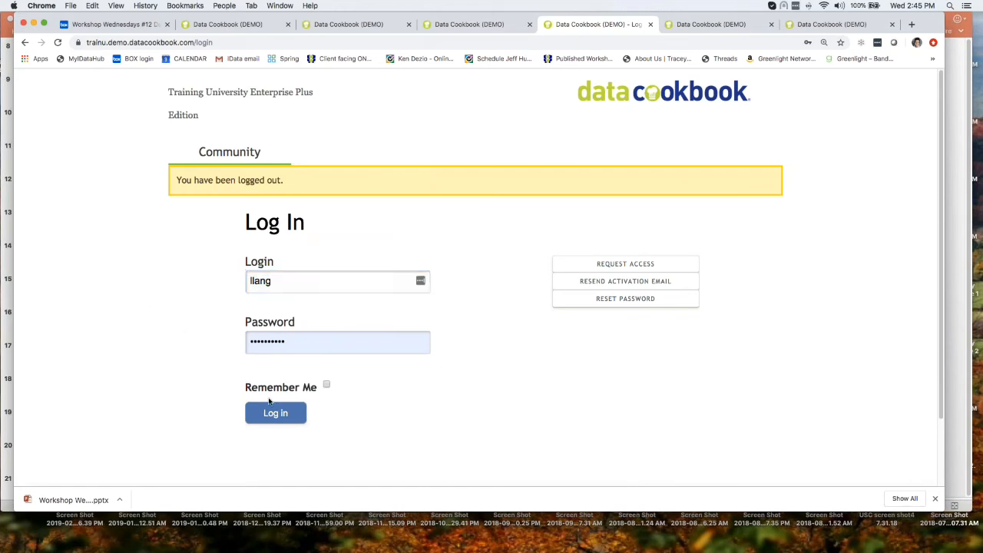
{"action": "left_click", "coordinate": [275, 416]}
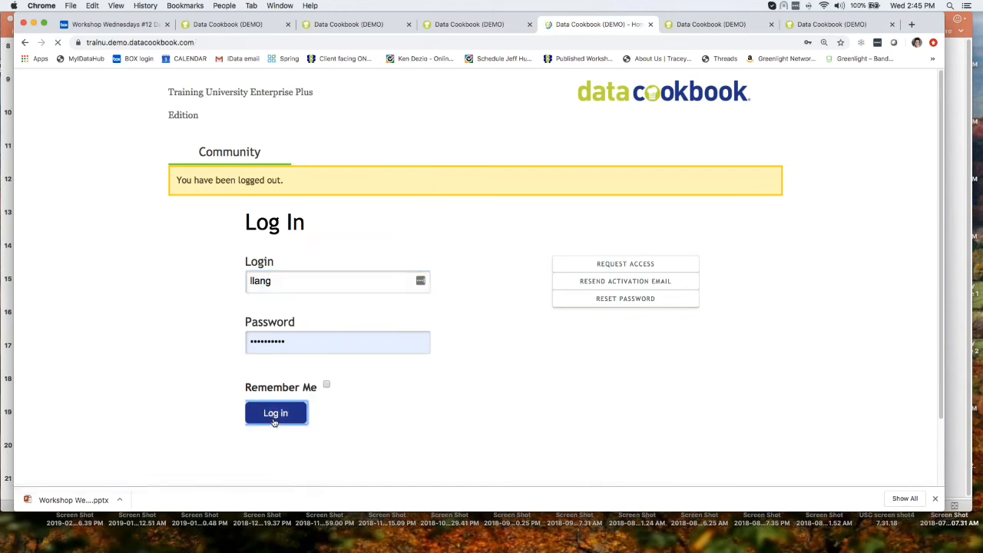
{"action": "scroll", "coordinate": [331, 179], "scroll_direction": "down", "scroll_amount": 3}
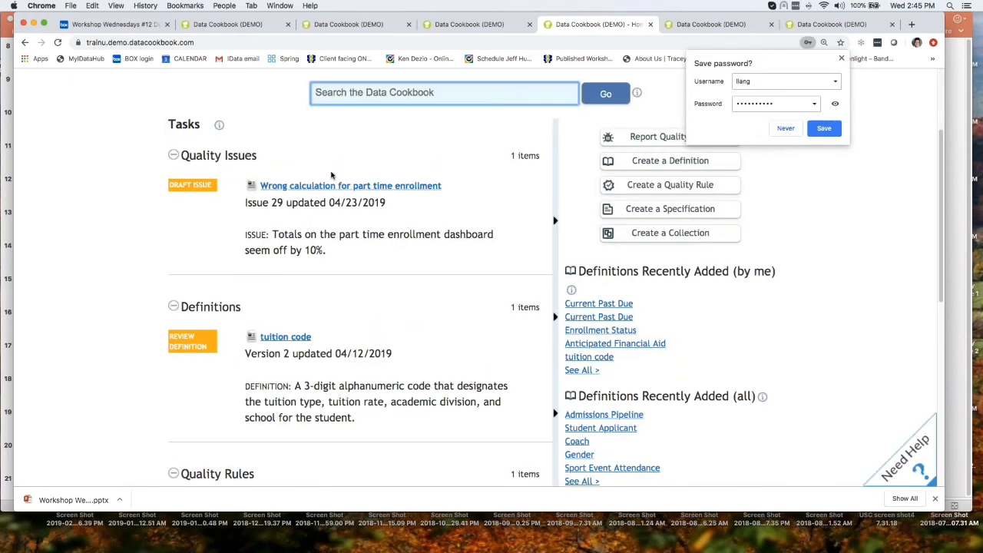
{"action": "left_click", "coordinate": [177, 166]}
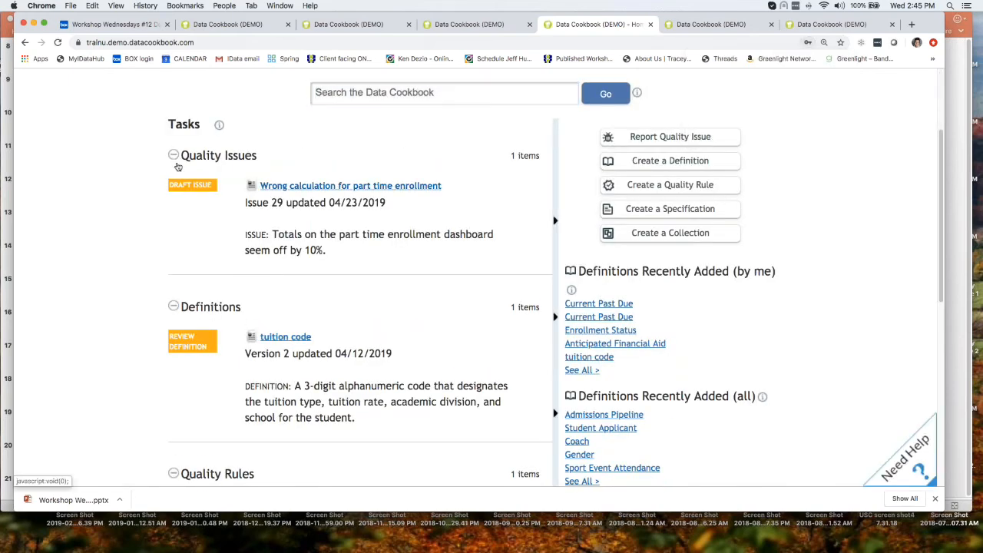
Collapse the Quality Issues and Definitions tasks, open the area code rule, and submit it for Security Review.
{"action": "left_click", "coordinate": [177, 167]}
{"action": "left_click", "coordinate": [175, 199]}
{"action": "left_click", "coordinate": [376, 273]}
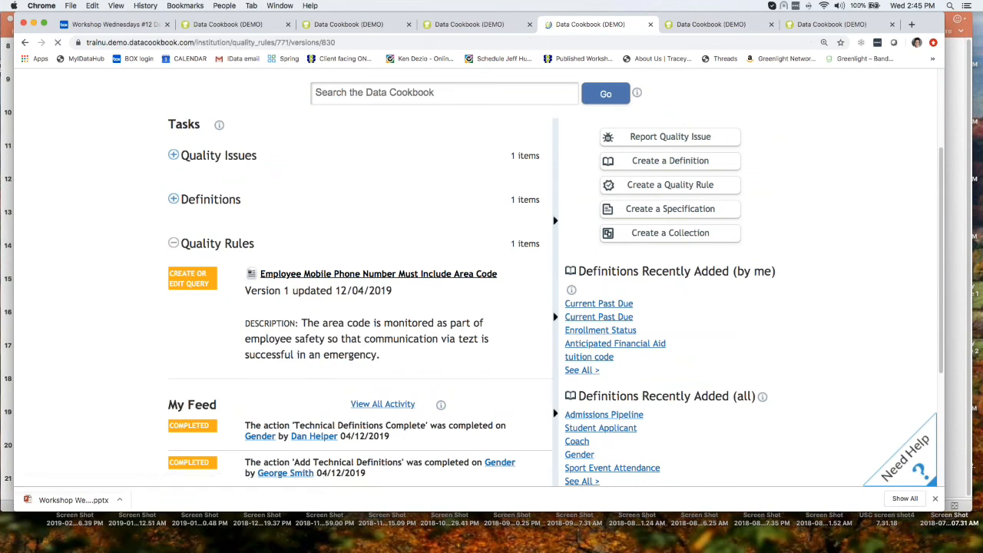
{"action": "scroll", "coordinate": [392, 335], "scroll_direction": "down", "scroll_amount": 5}
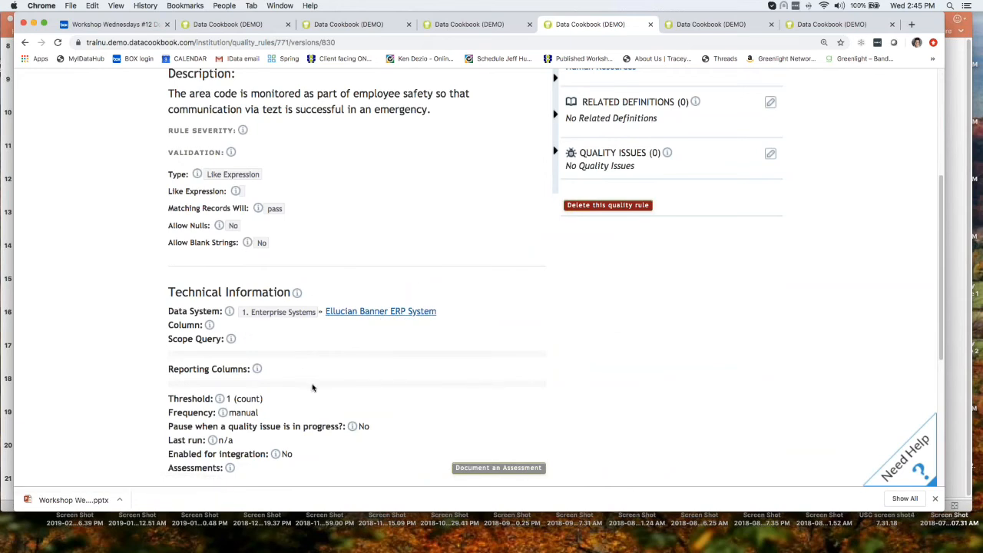
{"action": "scroll", "coordinate": [313, 388], "scroll_direction": "up", "scroll_amount": 5}
{"action": "left_click", "coordinate": [708, 255]}
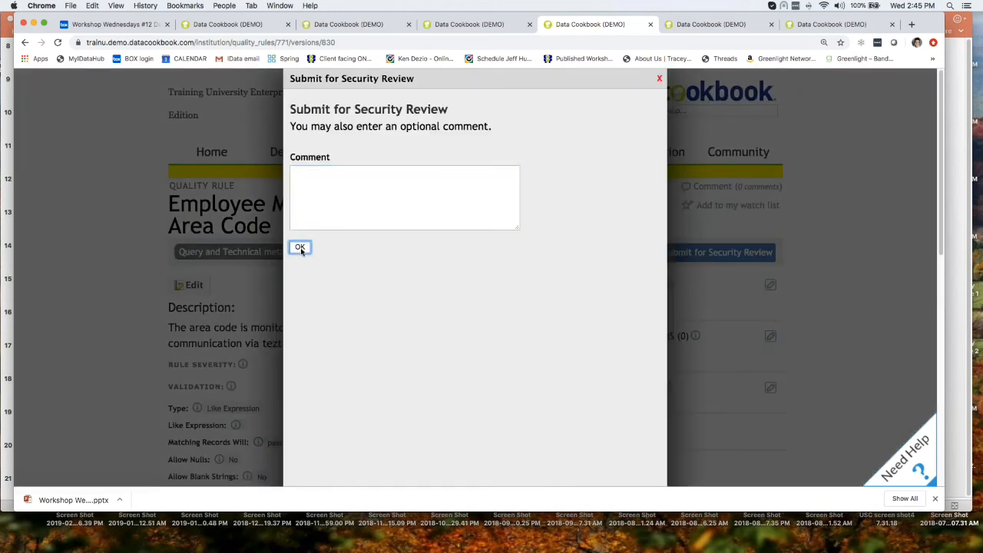
{"action": "left_click", "coordinate": [299, 247]}
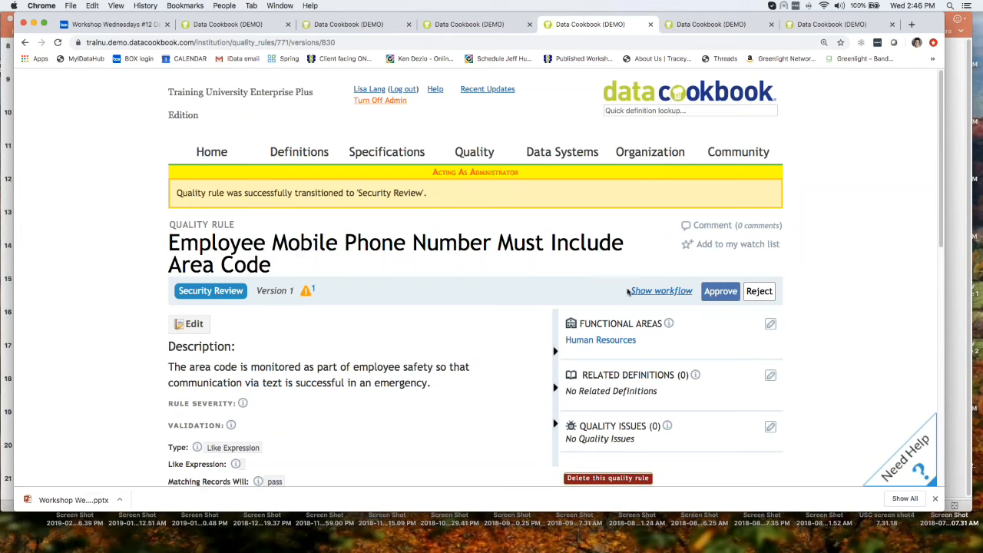
Log out and log back in with another reviewer's login name.
{"action": "left_click", "coordinate": [413, 90]}
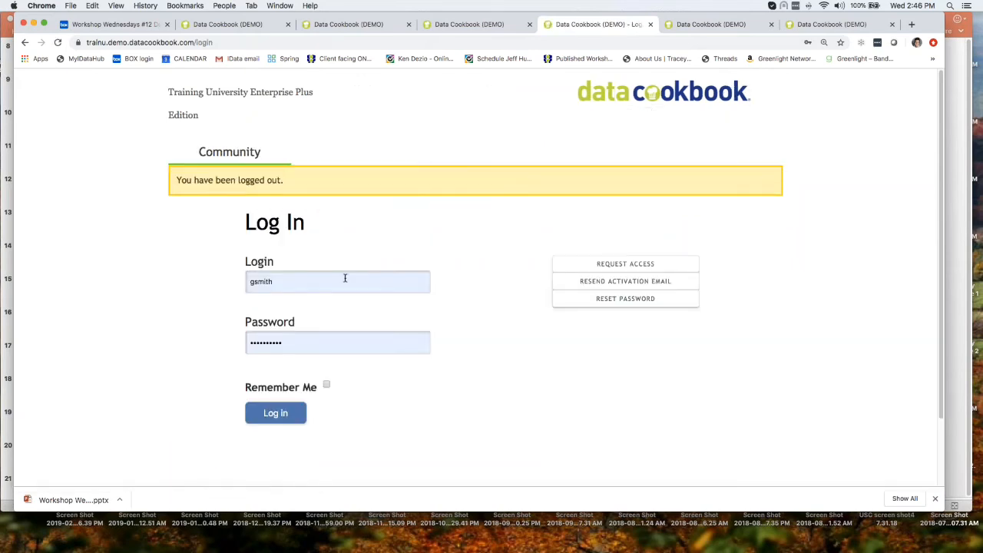
{"action": "left_click", "coordinate": [346, 278]}
{"action": "type", "text": "gjob"}
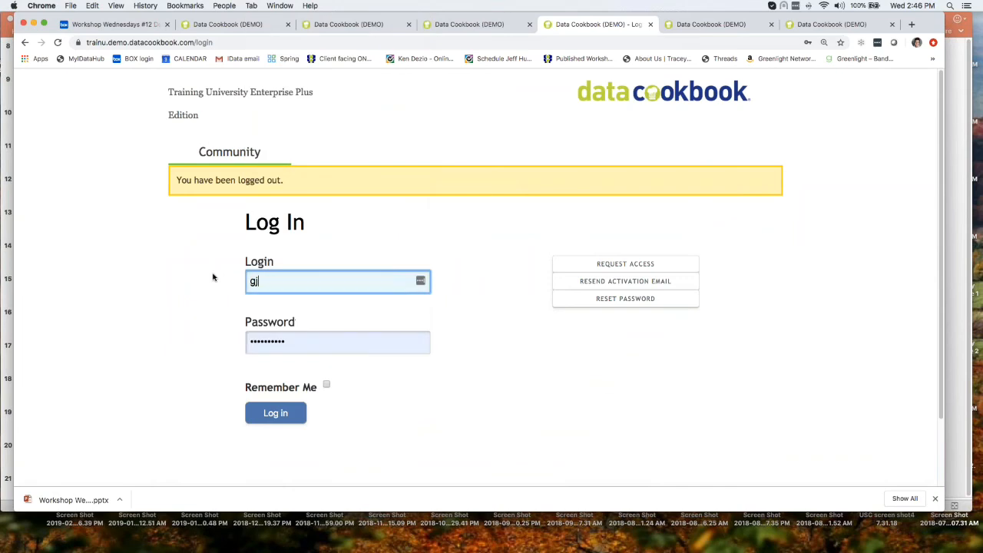
{"action": "left_click", "coordinate": [183, 394]}
{"action": "left_click", "coordinate": [275, 412]}
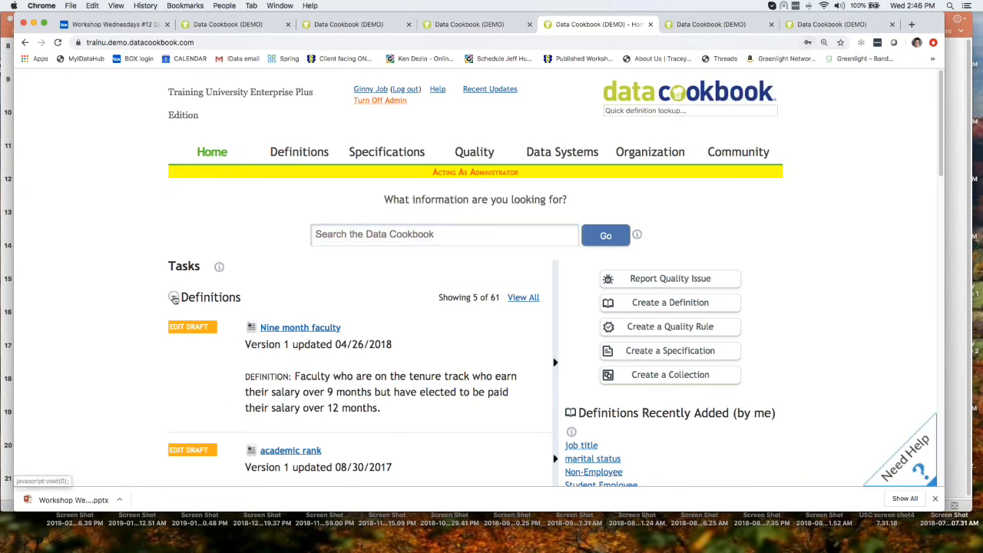
Open the area code rule from the Quality Rules tasks and approve it.
{"action": "left_click", "coordinate": [173, 299]}
{"action": "scroll", "coordinate": [341, 362], "scroll_direction": "down", "scroll_amount": 3}
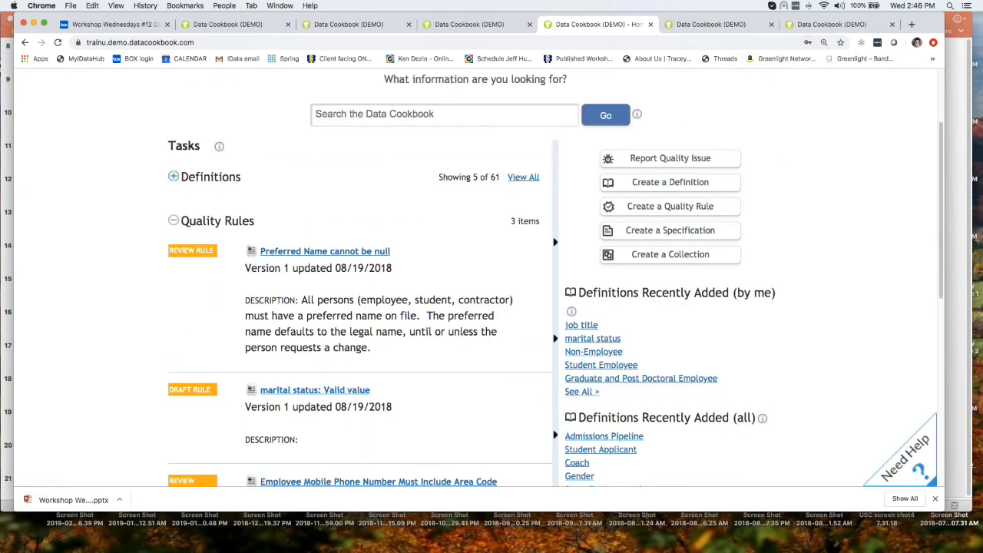
{"action": "scroll", "coordinate": [327, 406], "scroll_direction": "down", "scroll_amount": 2}
{"action": "left_click", "coordinate": [327, 404]}
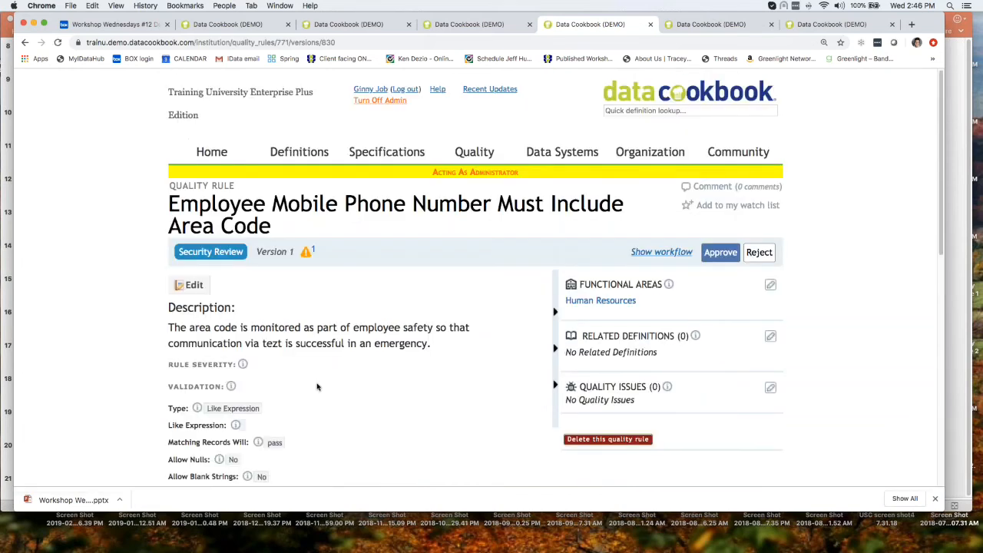
{"action": "scroll", "coordinate": [318, 386], "scroll_direction": "down", "scroll_amount": 5}
{"action": "scroll", "coordinate": [367, 408], "scroll_direction": "up", "scroll_amount": 4}
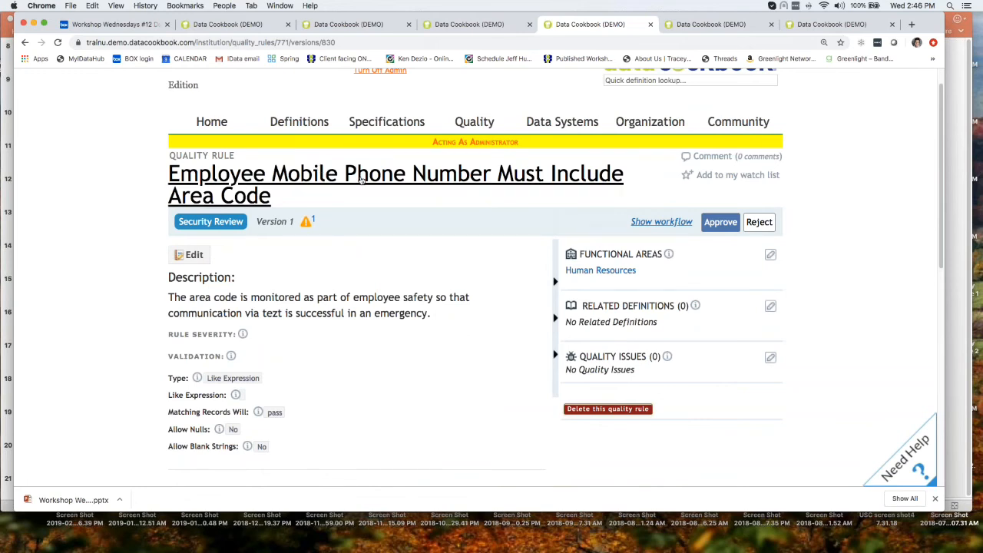
{"action": "scroll", "coordinate": [465, 380], "scroll_direction": "down", "scroll_amount": 3}
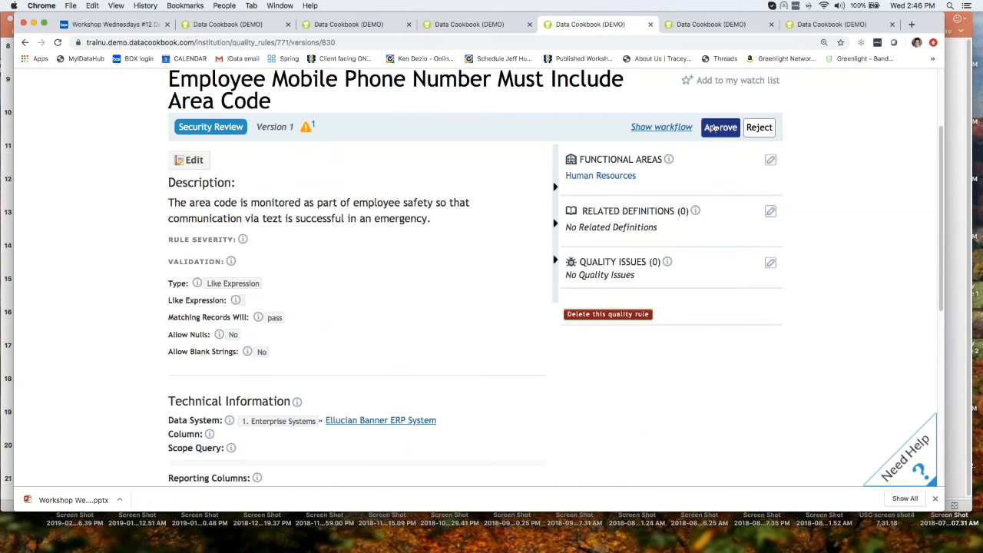
{"action": "left_click", "coordinate": [714, 128]}
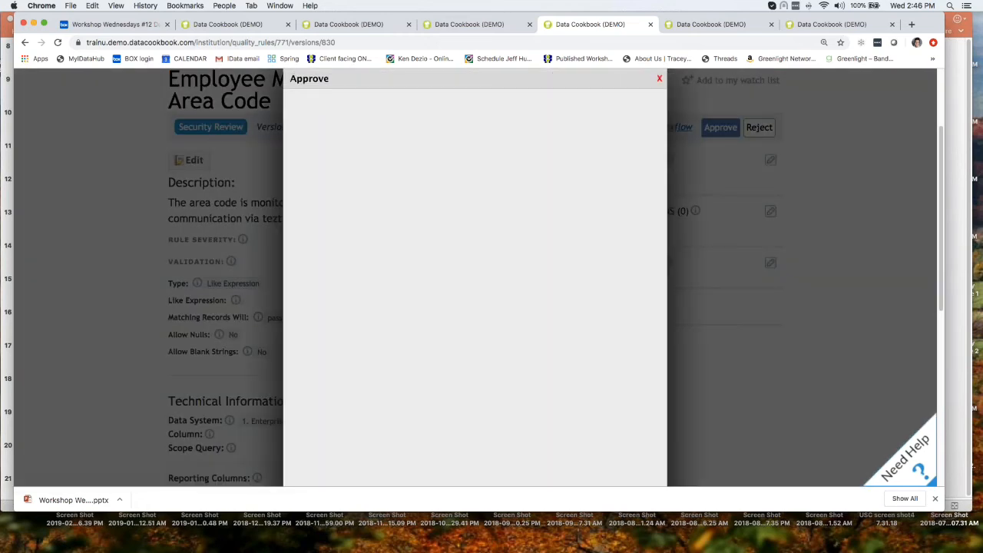
{"action": "left_click", "coordinate": [300, 247]}
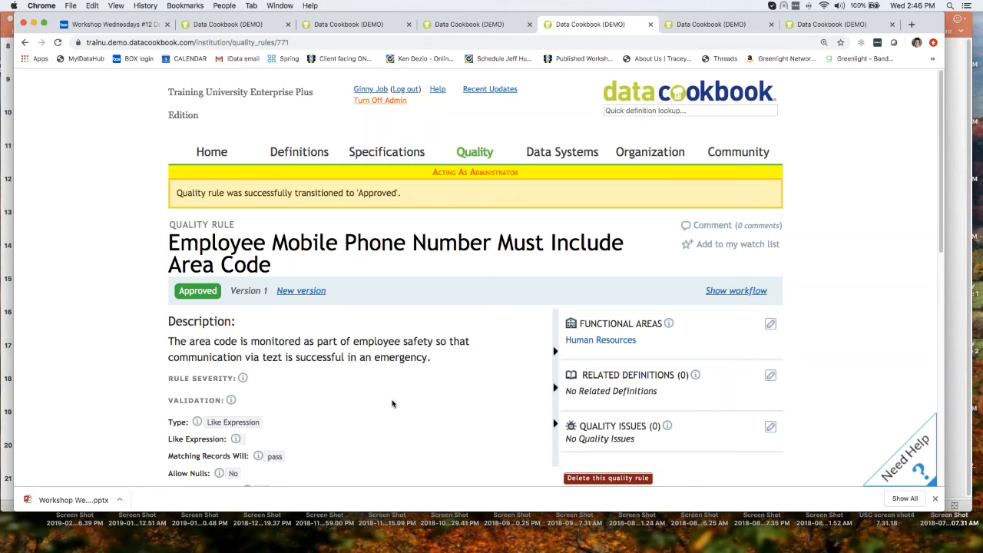
Open the rule's approval workflow definition in a new tab and show the Drafting stage details.
{"action": "left_click", "coordinate": [736, 291]}
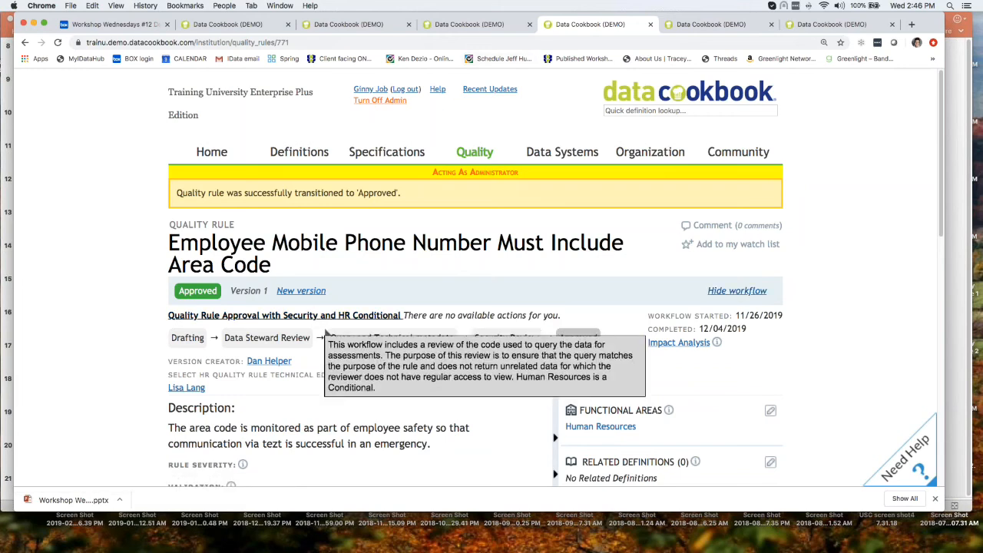
{"action": "left_click", "coordinate": [325, 335]}
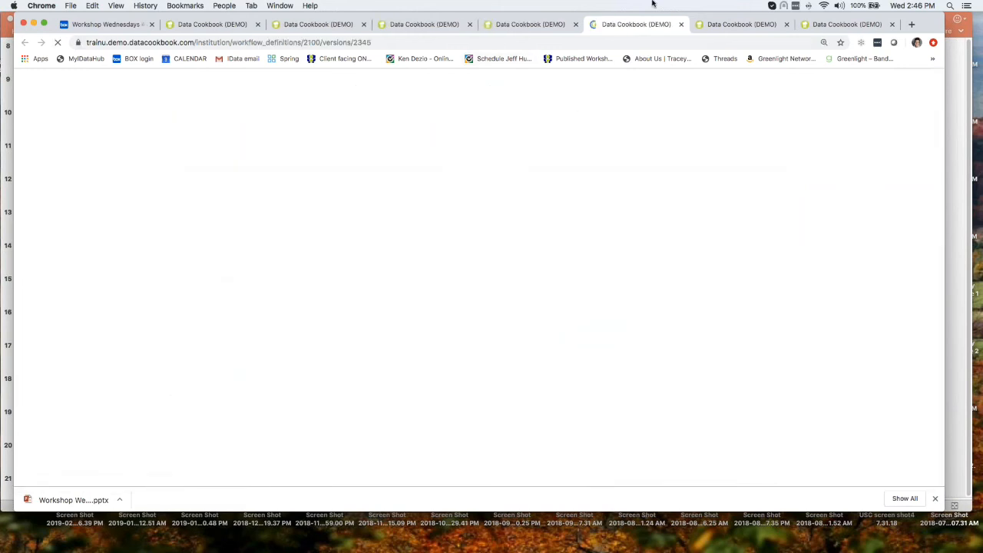
{"action": "scroll", "coordinate": [665, 361], "scroll_direction": "down", "scroll_amount": 5}
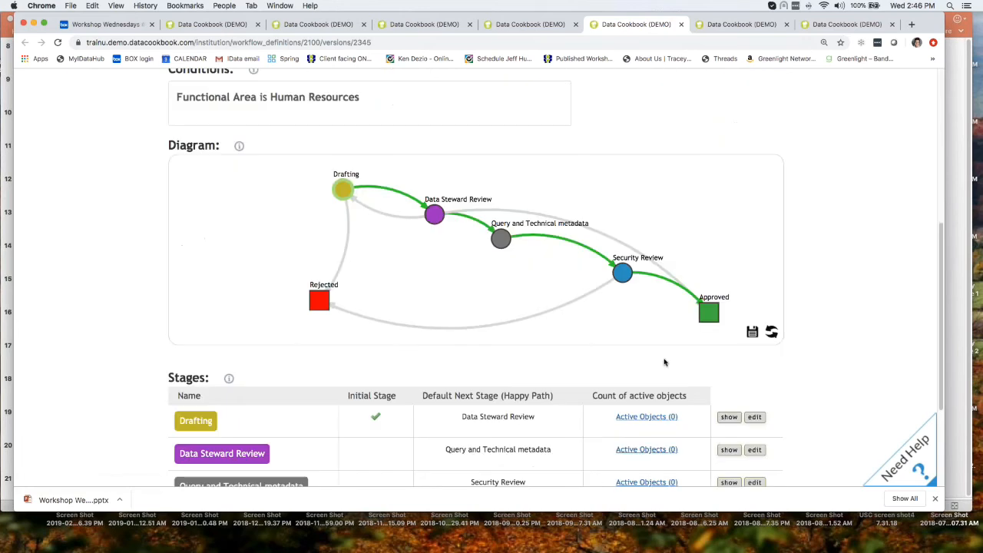
{"action": "scroll", "coordinate": [664, 362], "scroll_direction": "down", "scroll_amount": 4}
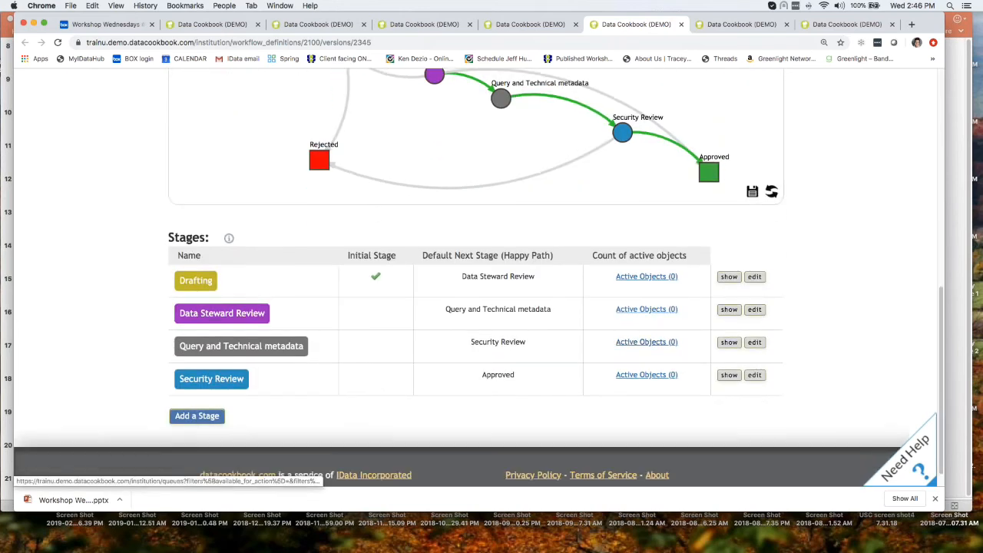
{"action": "scroll", "coordinate": [724, 259], "scroll_direction": "down", "scroll_amount": 1}
{"action": "left_click", "coordinate": [729, 255]}
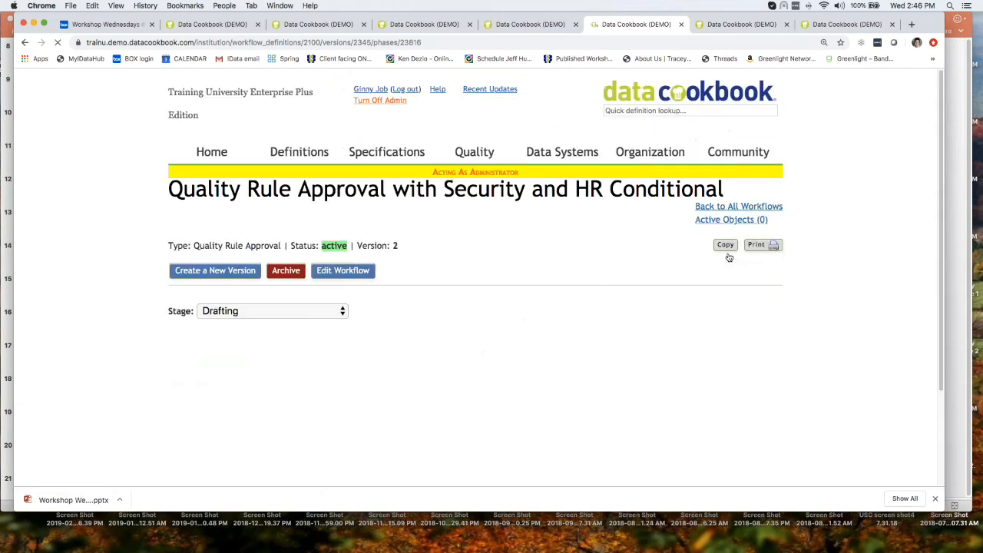
{"action": "scroll", "coordinate": [729, 257], "scroll_direction": "down", "scroll_amount": 3}
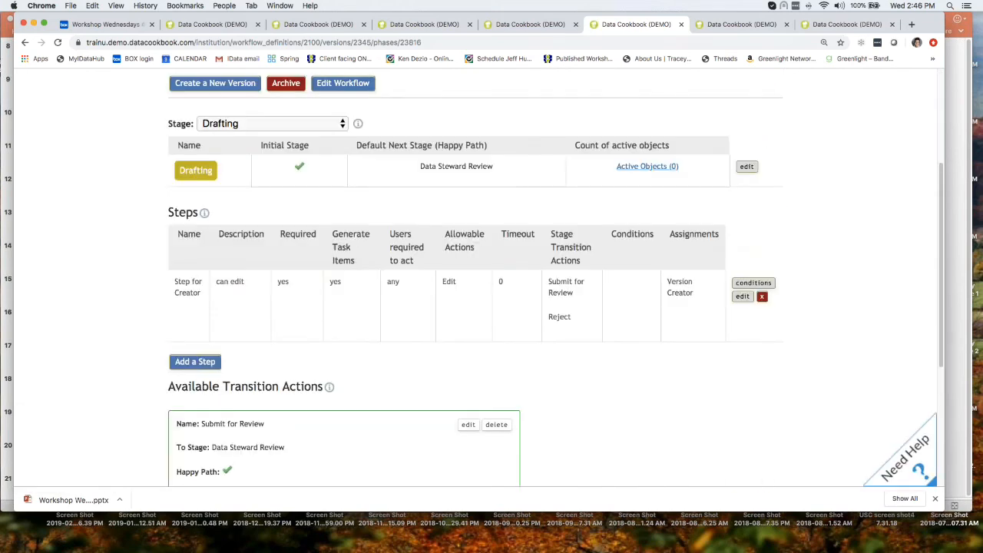
View the Data Steward Review stage, then the Query and Technical metadata stage.
{"action": "left_click", "coordinate": [345, 124]}
{"action": "left_click", "coordinate": [337, 139]}
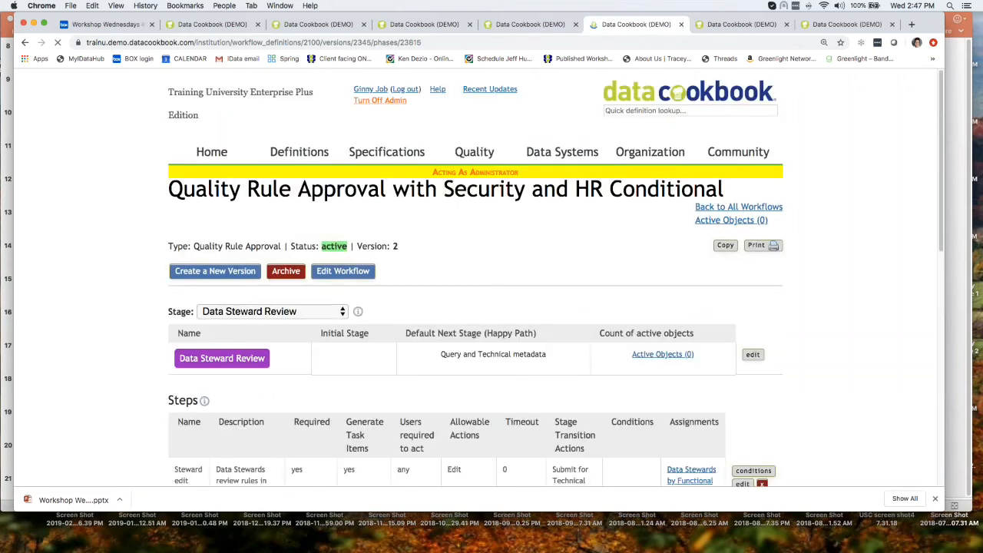
{"action": "scroll", "coordinate": [580, 264], "scroll_direction": "down", "scroll_amount": 3}
{"action": "scroll", "coordinate": [580, 264], "scroll_direction": "down", "scroll_amount": 1}
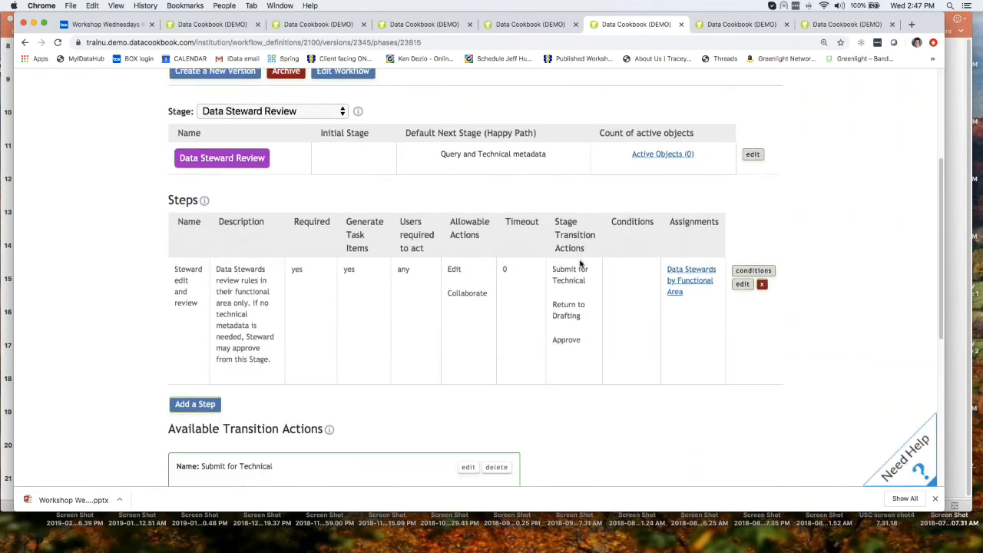
{"action": "mouse_move", "coordinate": [680, 285]}
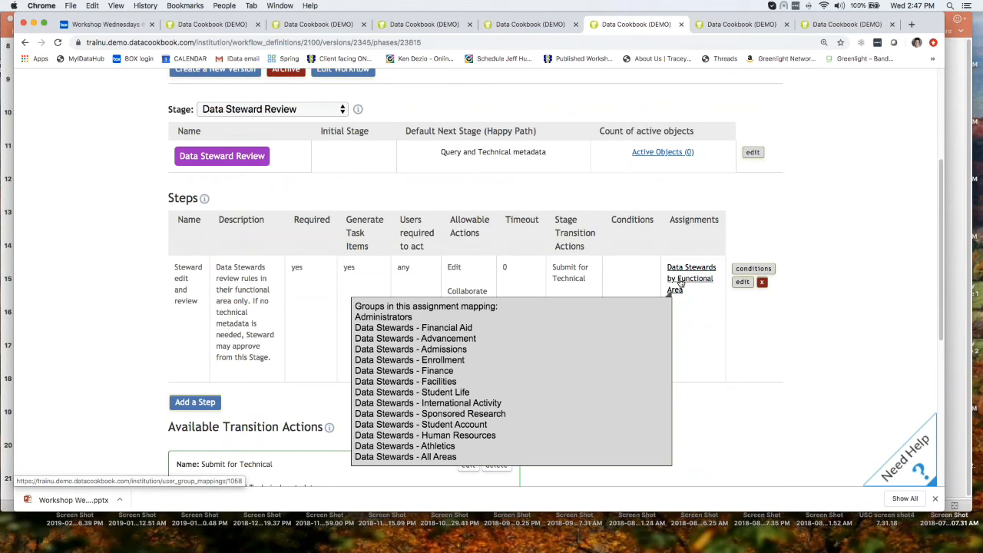
{"action": "left_click", "coordinate": [343, 110]}
{"action": "left_click", "coordinate": [340, 125]}
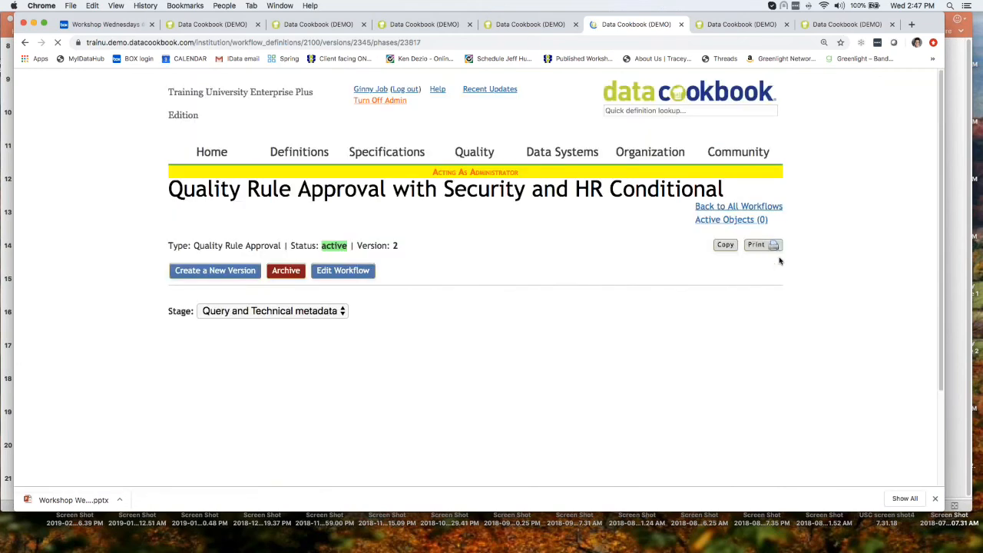
{"action": "scroll", "coordinate": [780, 261], "scroll_direction": "down", "scroll_amount": 5}
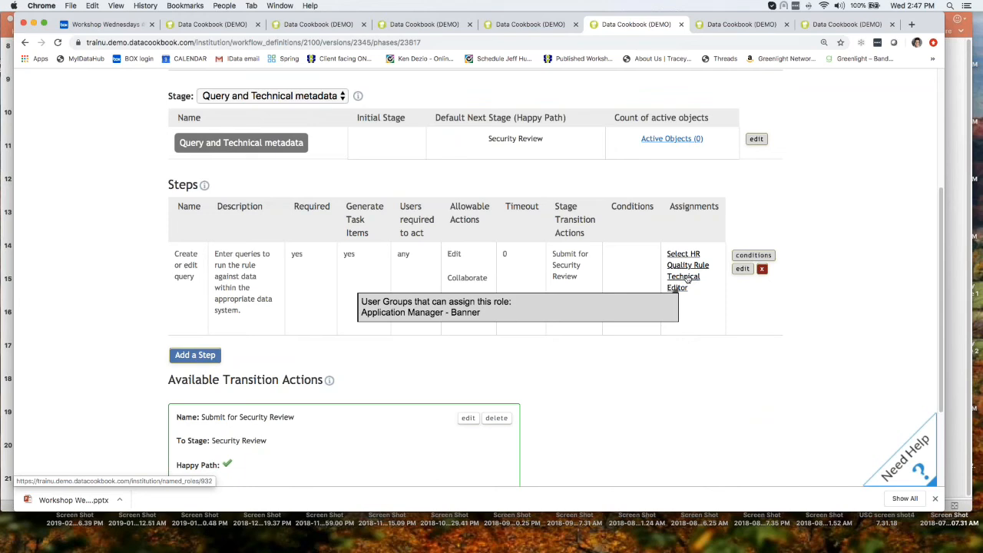
Update the Create or edit query step, keeping Select HR Quality Rule Technical Editor as its named role.
{"action": "left_click", "coordinate": [743, 269]}
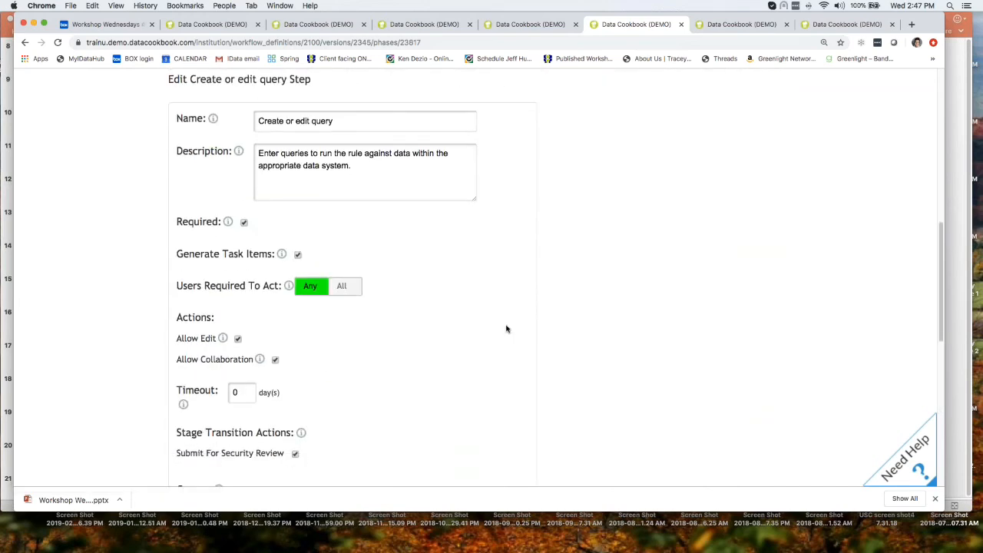
{"action": "scroll", "coordinate": [506, 329], "scroll_direction": "down", "scroll_amount": 5}
{"action": "right_click", "coordinate": [506, 326]}
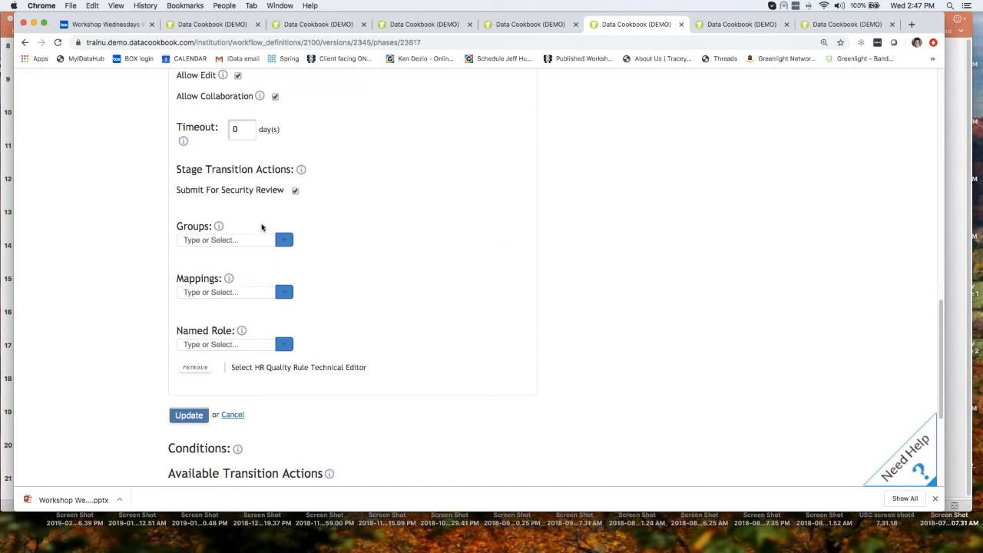
{"action": "left_click", "coordinate": [283, 240]}
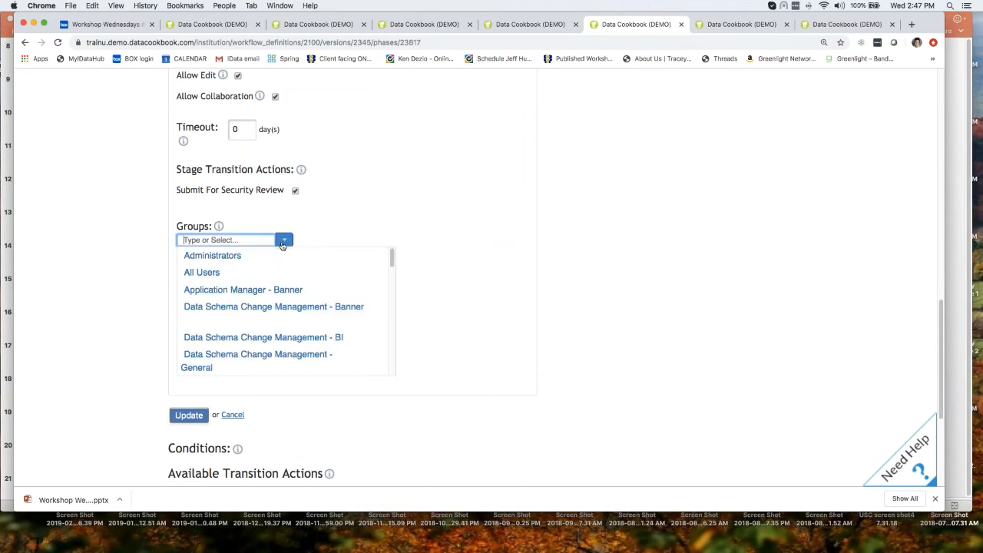
{"action": "left_click", "coordinate": [341, 209]}
{"action": "left_click", "coordinate": [279, 295]}
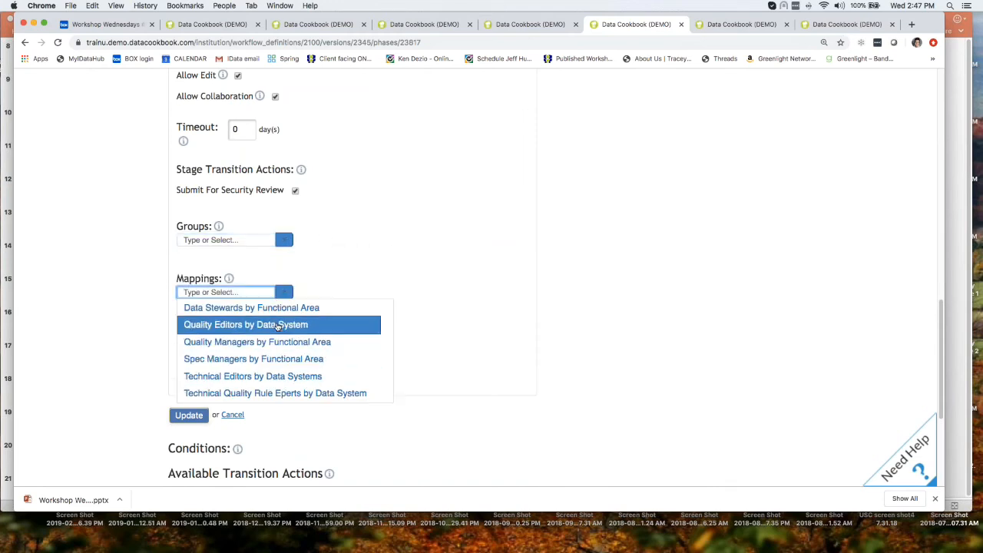
{"action": "left_click", "coordinate": [285, 344]}
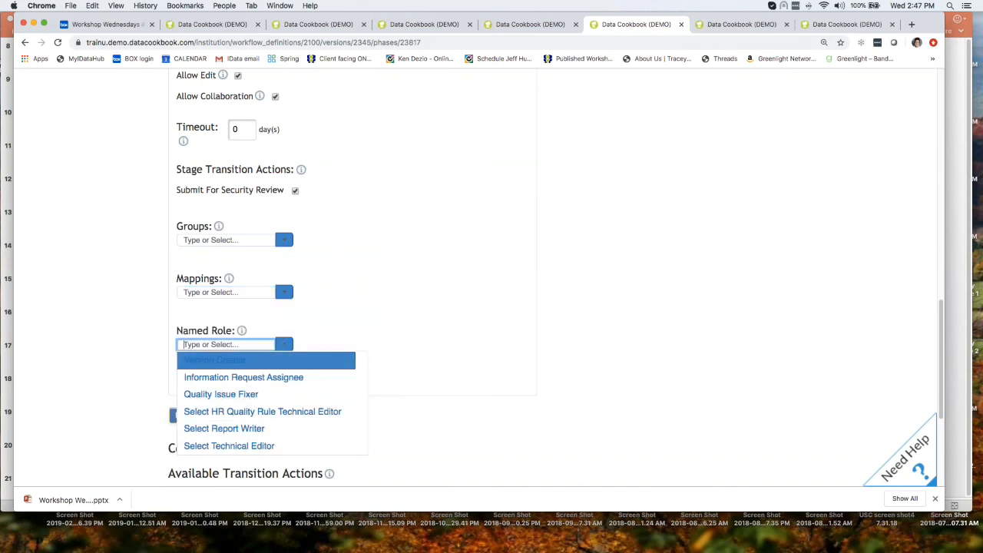
{"action": "left_click", "coordinate": [403, 338]}
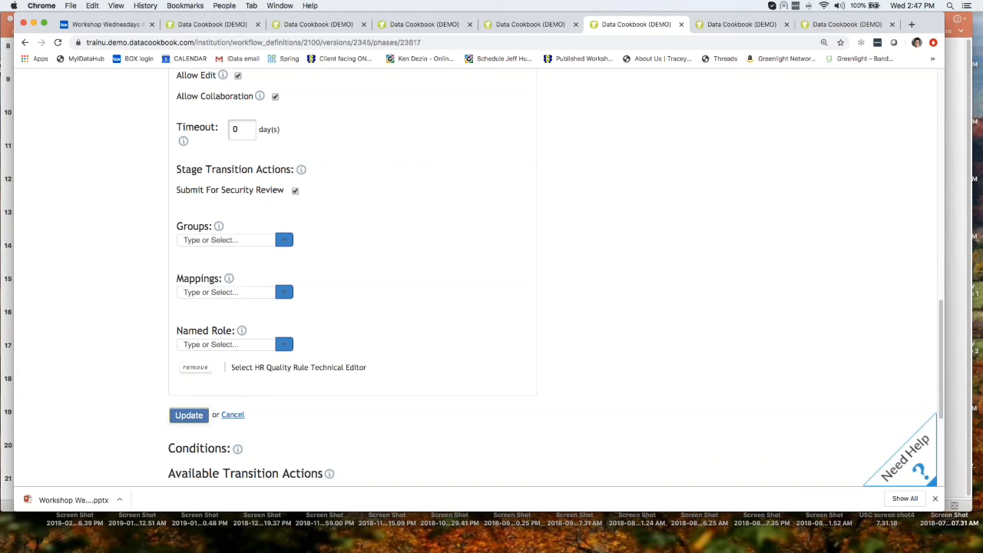
{"action": "left_click", "coordinate": [197, 416]}
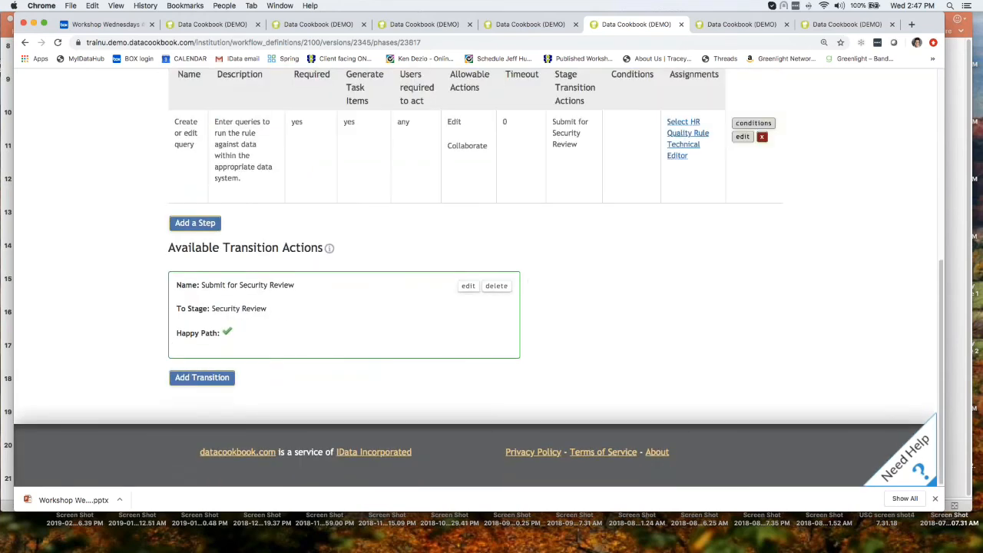
{"action": "right_click", "coordinate": [697, 139]}
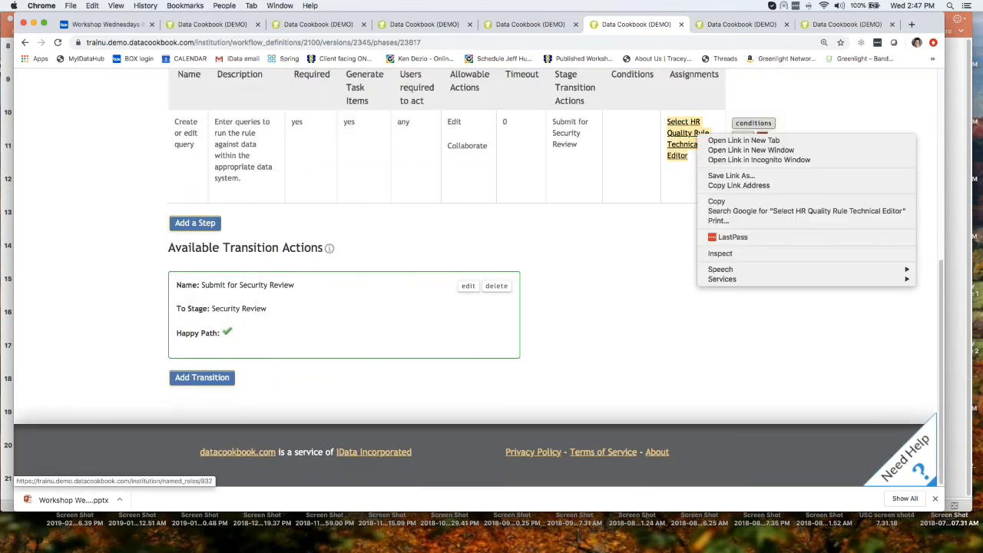
Open the Select HR Quality Rule Technical Editor role in a new tab and view its HR Quality Rule Technical Editors group.
{"action": "left_click", "coordinate": [722, 140]}
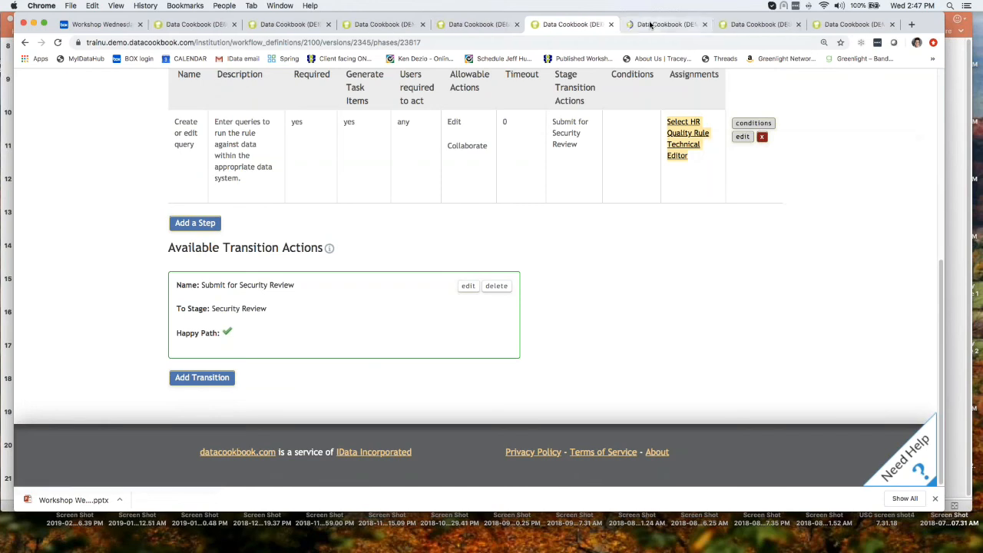
{"action": "left_click", "coordinate": [650, 26]}
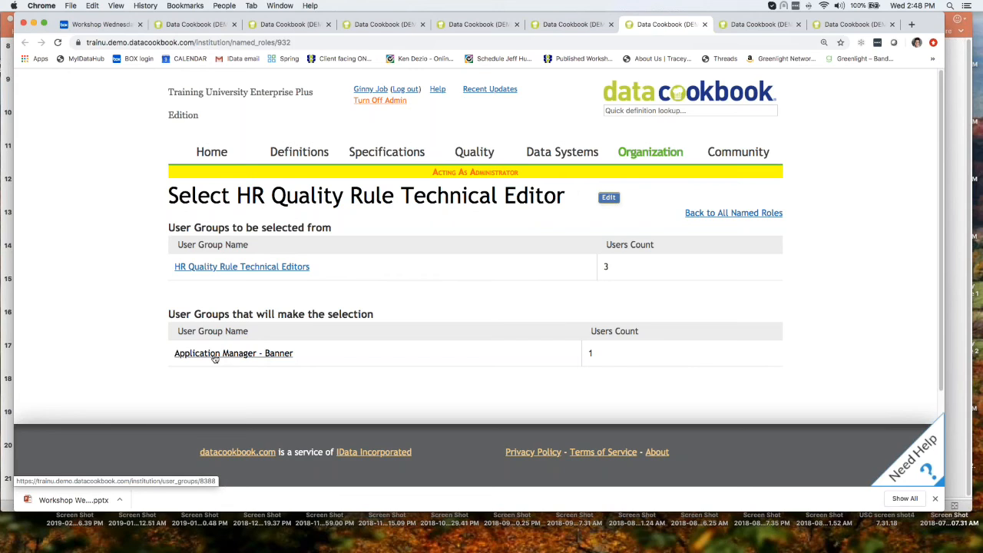
{"action": "left_click", "coordinate": [244, 271]}
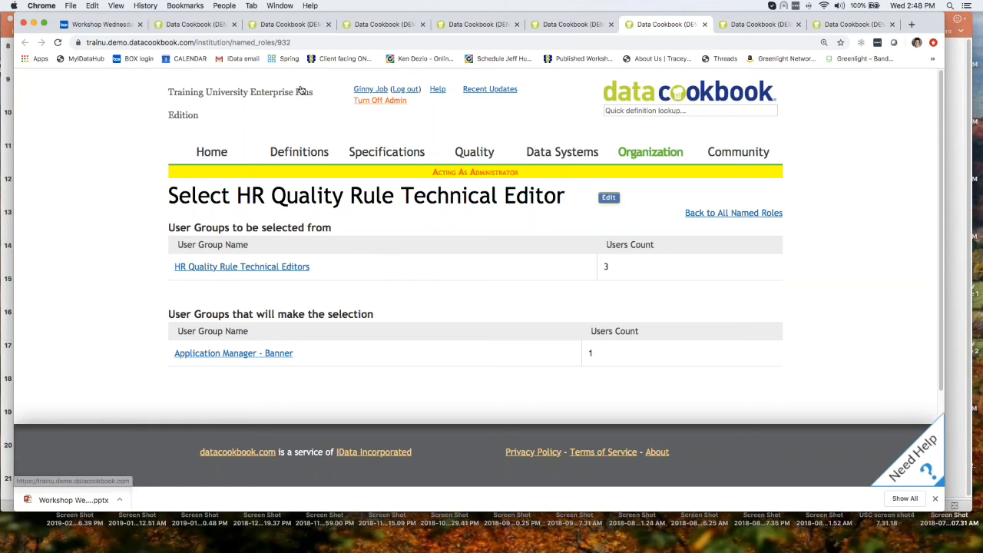
Check the slides, then return to the 'Employee Mobile Phone Number Must Include Area Code' rule.
{"action": "key", "text": "super+Tab"}
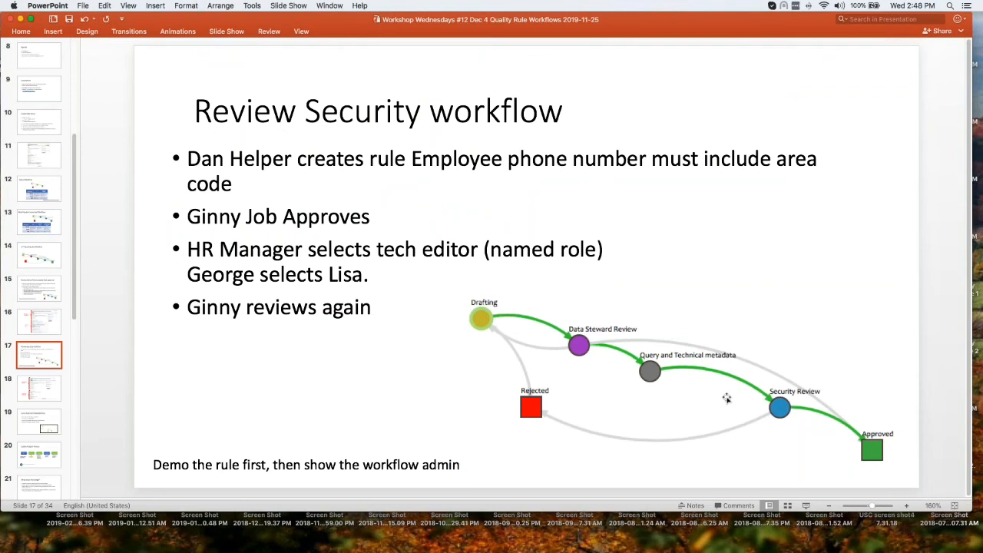
{"action": "key", "text": "super+Tab"}
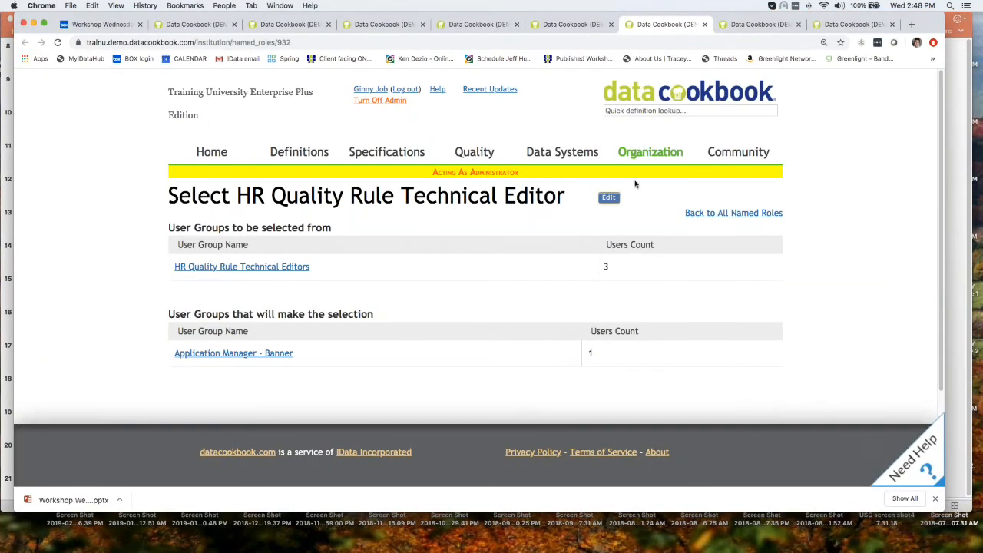
{"action": "left_click", "coordinate": [465, 25]}
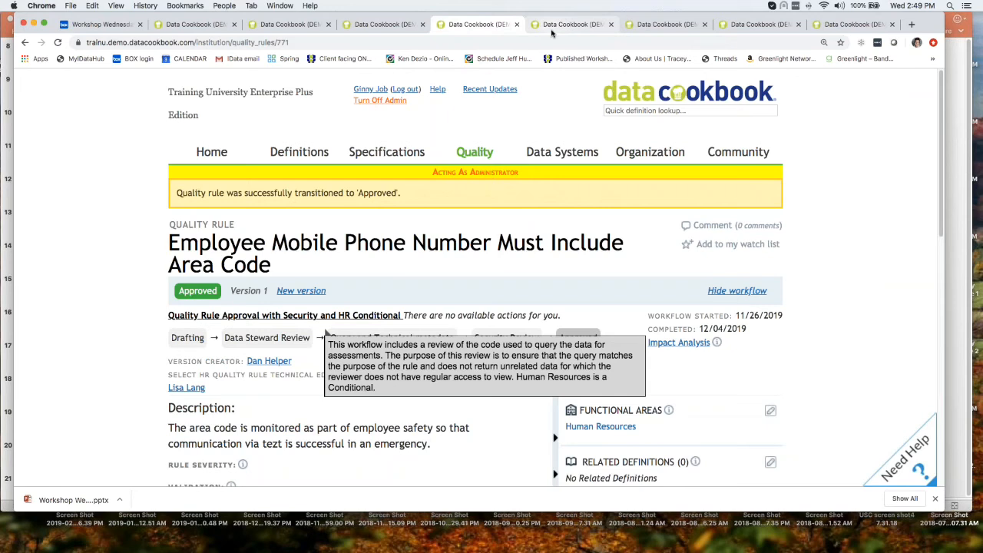
Show the Security Review stage of the Quality Rule Approval with Security and HR Conditional workflow.
{"action": "left_click", "coordinate": [568, 24]}
{"action": "scroll", "coordinate": [487, 197], "scroll_direction": "up", "scroll_amount": 5}
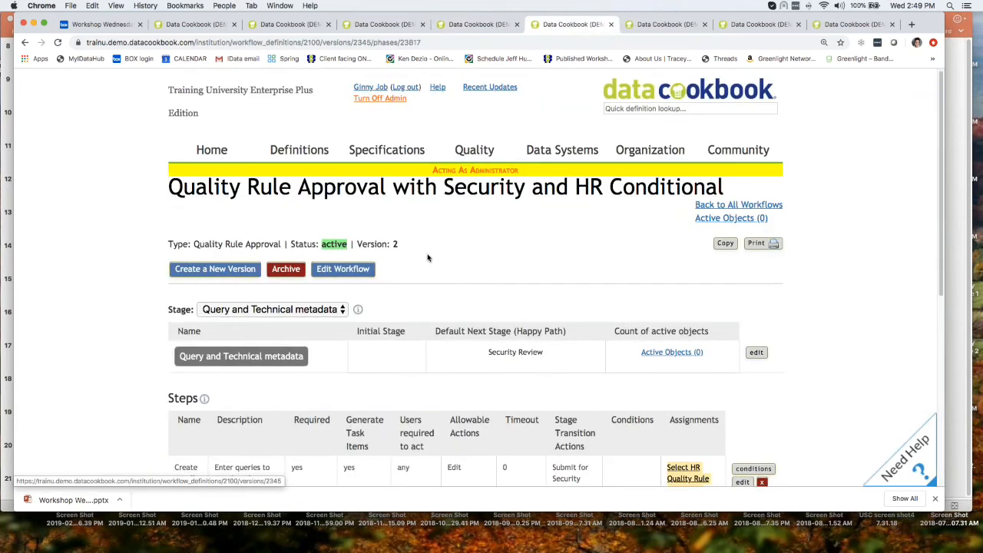
{"action": "scroll", "coordinate": [428, 257], "scroll_direction": "down", "scroll_amount": 2}
{"action": "left_click", "coordinate": [344, 152]}
{"action": "left_click", "coordinate": [333, 153]}
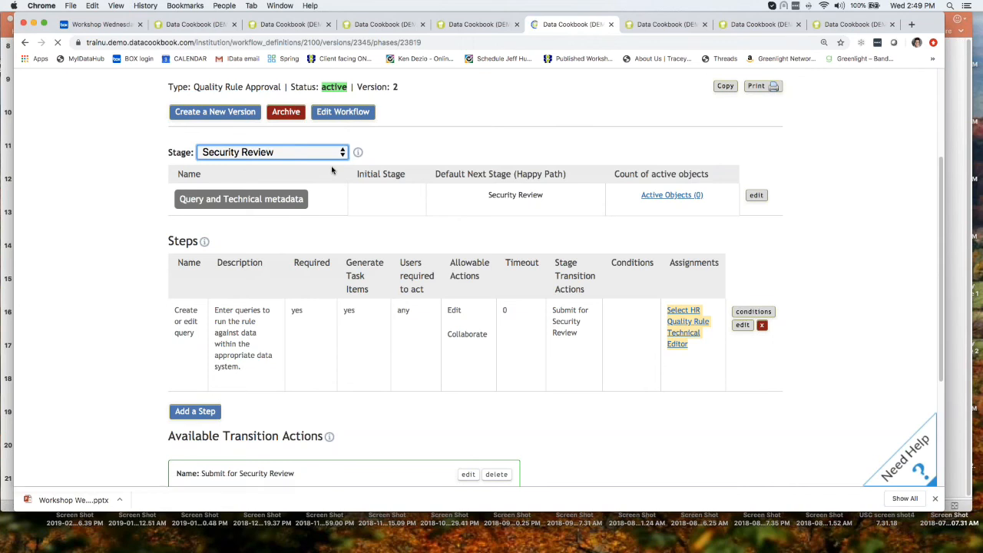
Inspect the Review query step's settings without saving, then return to slide 18 of the presentation.
{"action": "scroll", "coordinate": [693, 238], "scroll_direction": "down", "scroll_amount": 3}
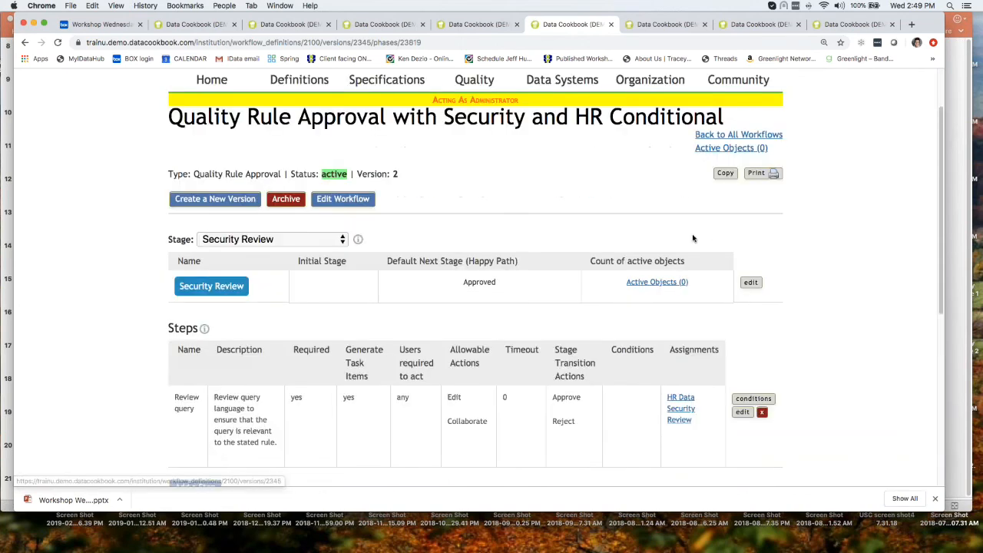
{"action": "scroll", "coordinate": [693, 239], "scroll_direction": "down", "scroll_amount": 1}
{"action": "mouse_move", "coordinate": [681, 315]}
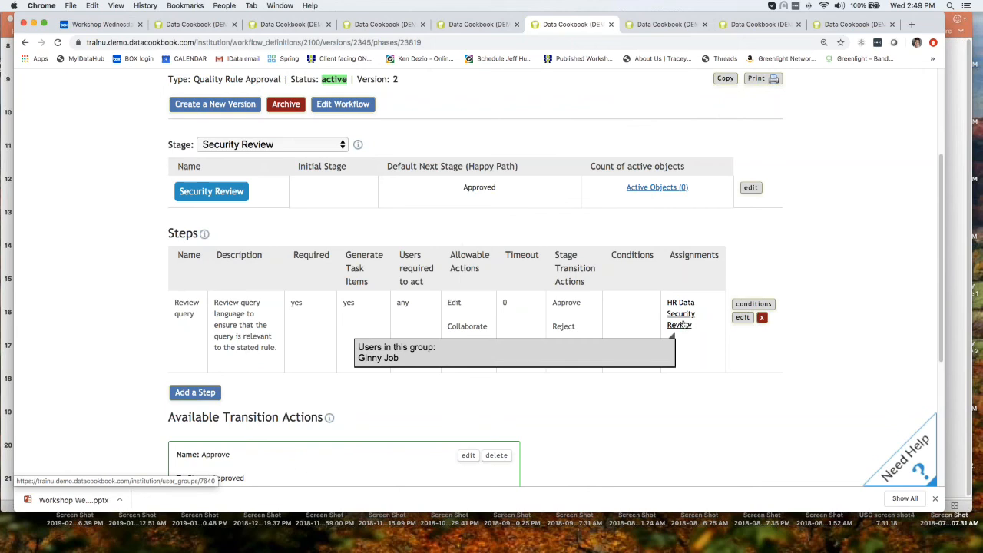
{"action": "left_click", "coordinate": [743, 317]}
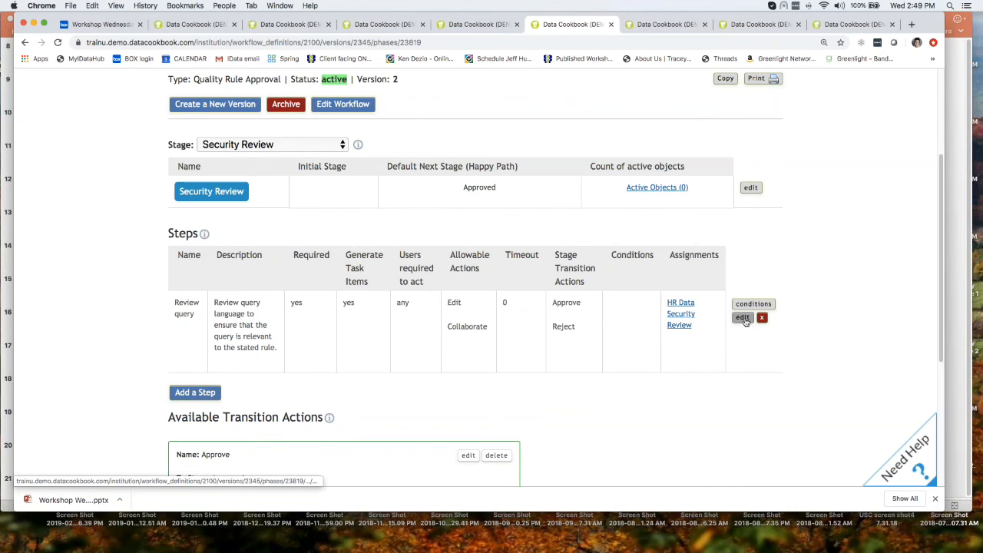
{"action": "scroll", "coordinate": [473, 369], "scroll_direction": "down", "scroll_amount": 10}
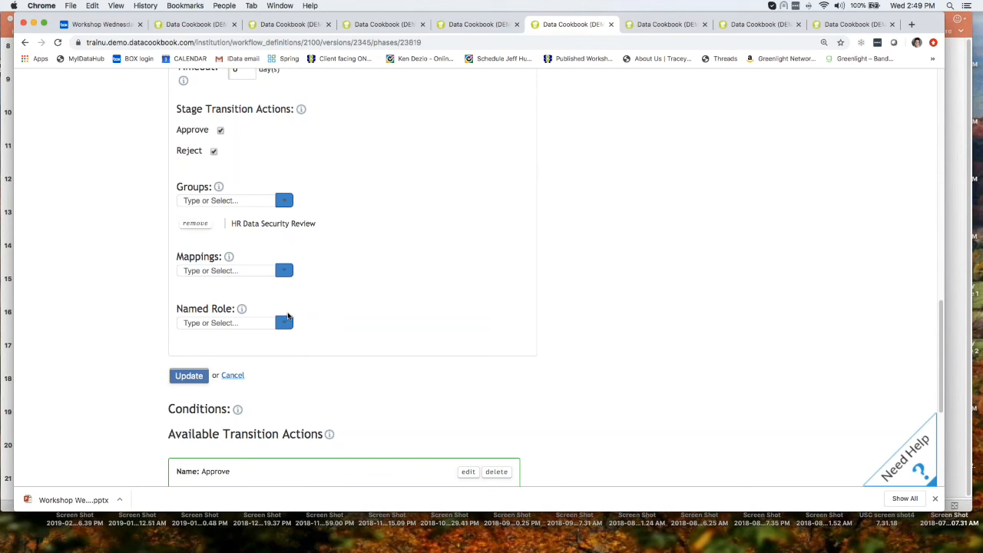
{"action": "left_click", "coordinate": [230, 375]}
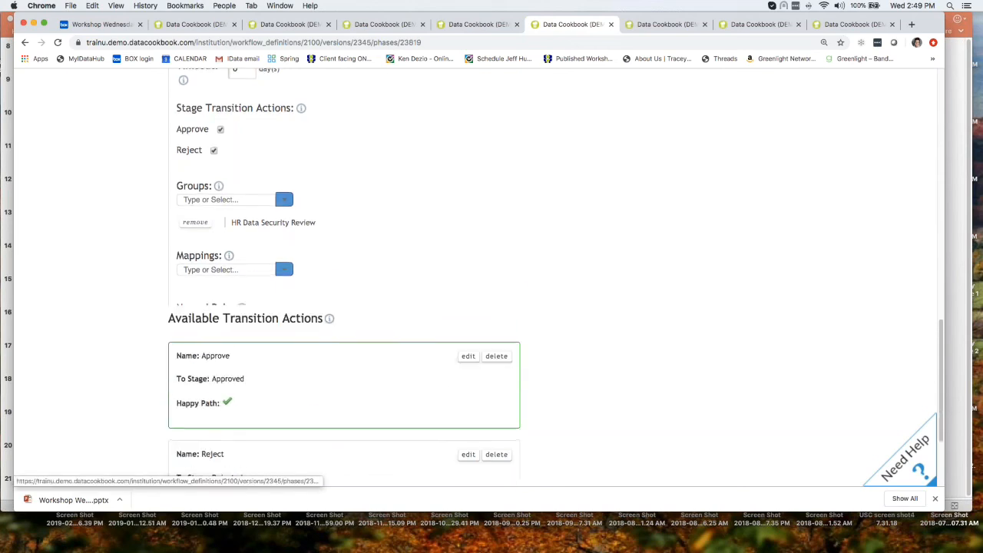
{"action": "scroll", "coordinate": [647, 281], "scroll_direction": "up", "scroll_amount": 10}
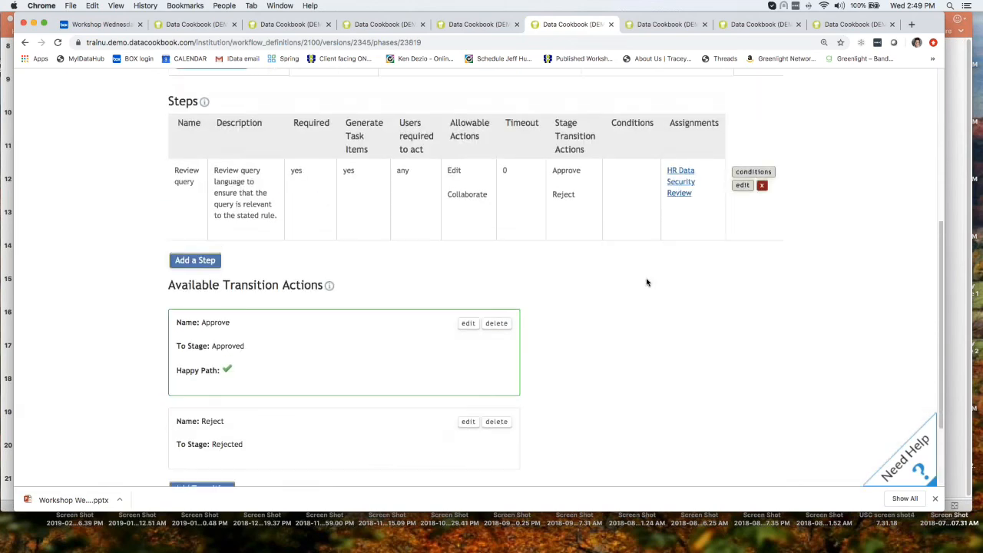
{"action": "key", "text": "super+Tab"}
Advance from slide 18 to slide 19, 'Quick Approval Embedded Rule'.
{"action": "left_click", "coordinate": [41, 401]}
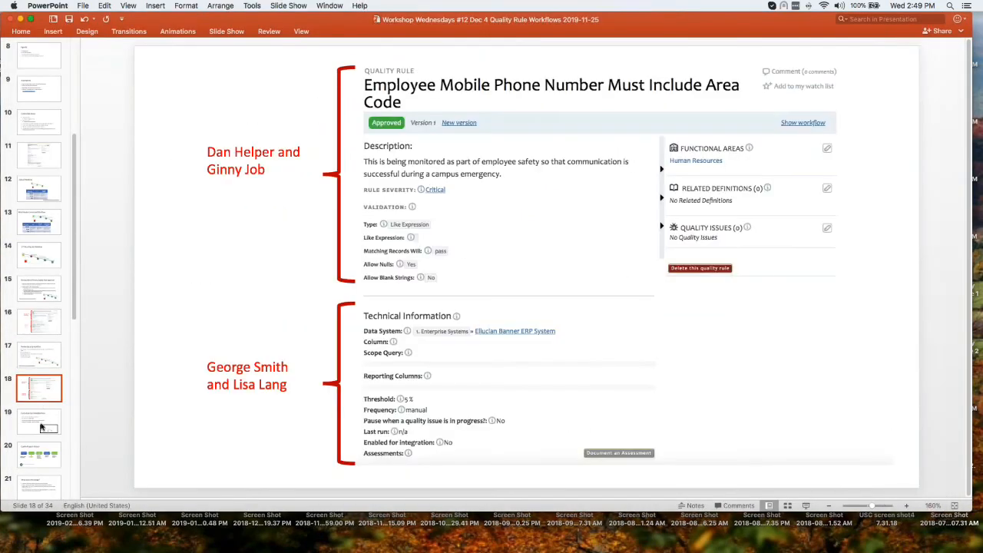
{"action": "left_click", "coordinate": [42, 427]}
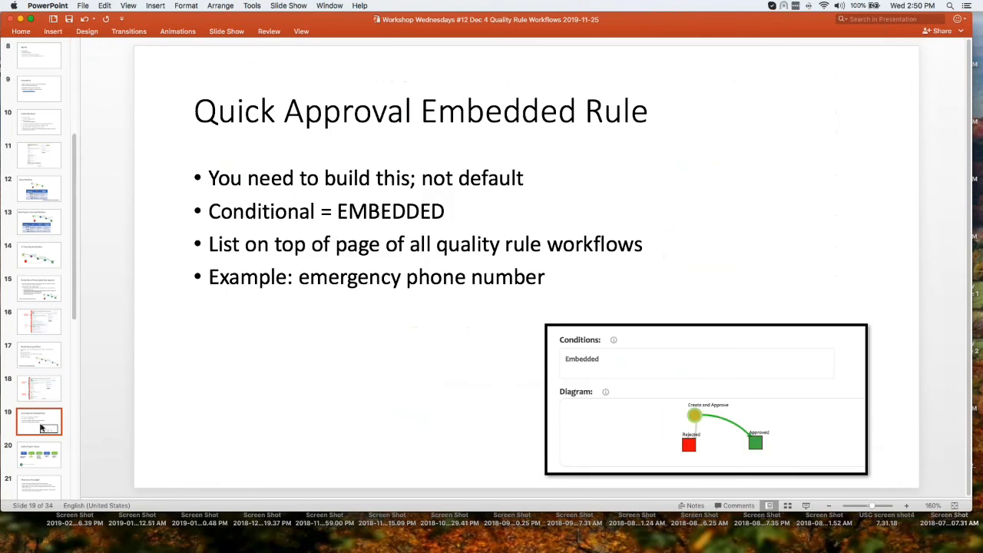
{"action": "left_click", "coordinate": [47, 400]}
{"action": "left_click", "coordinate": [45, 428]}
Back in Data Cookbook, browse the list of all quality rules.
{"action": "key", "text": "super+Tab"}
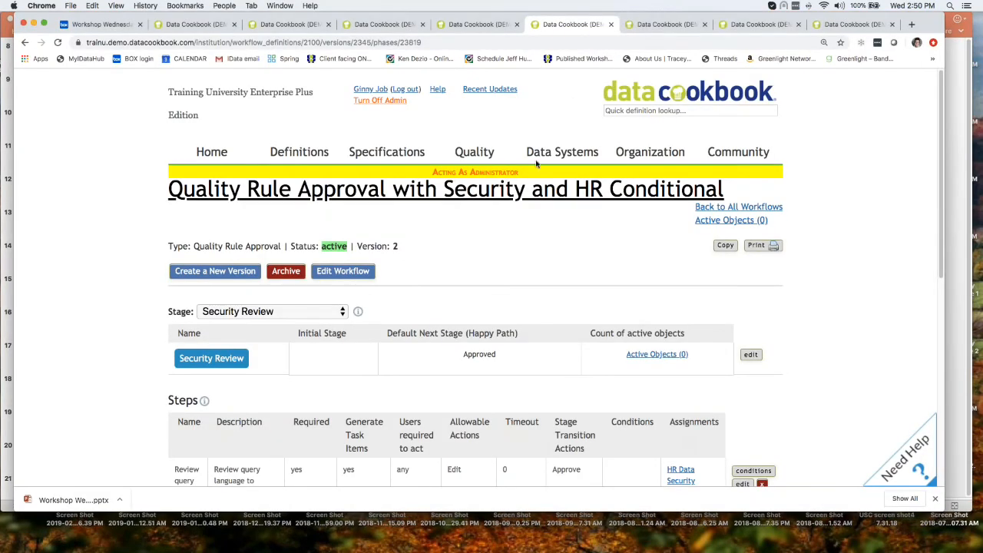
{"action": "mouse_move", "coordinate": [475, 157]}
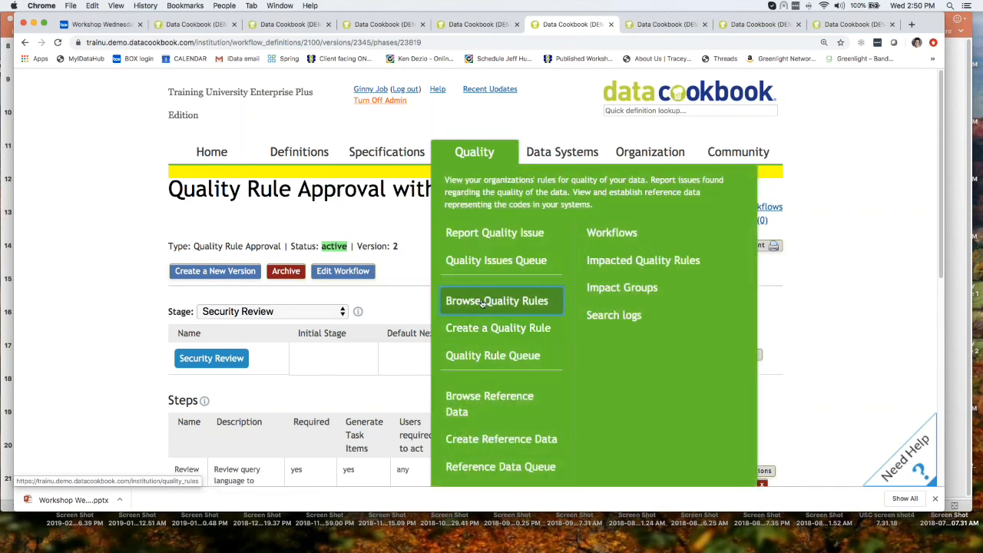
{"action": "left_click", "coordinate": [483, 302]}
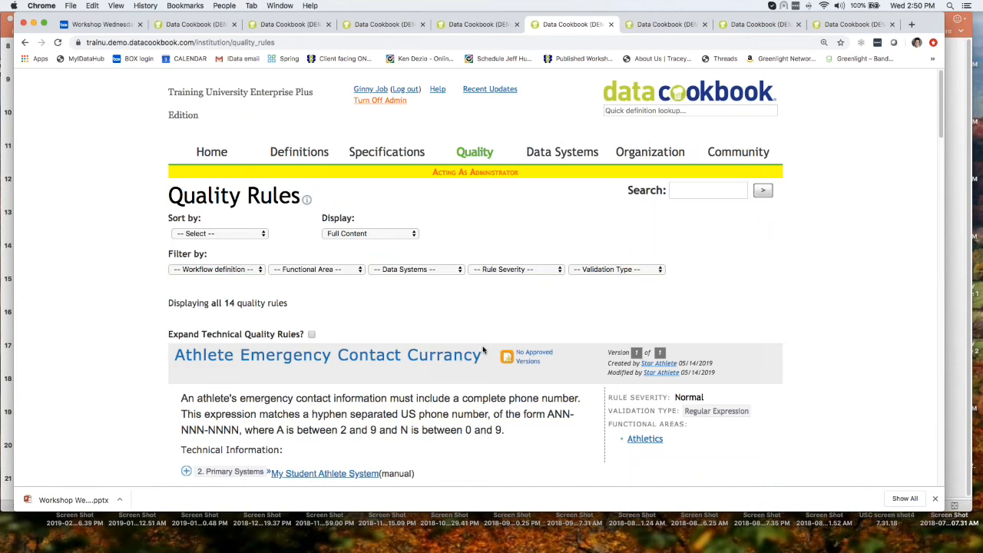
{"action": "scroll", "coordinate": [483, 323], "scroll_direction": "down", "scroll_amount": 5}
{"action": "scroll", "coordinate": [483, 349], "scroll_direction": "down", "scroll_amount": 5}
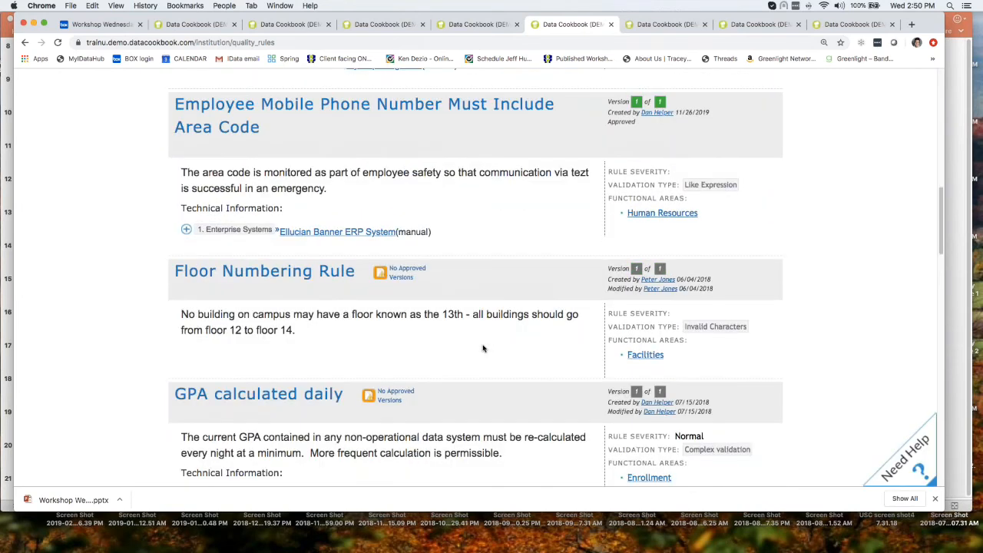
{"action": "scroll", "coordinate": [484, 349], "scroll_direction": "up", "scroll_amount": 15}
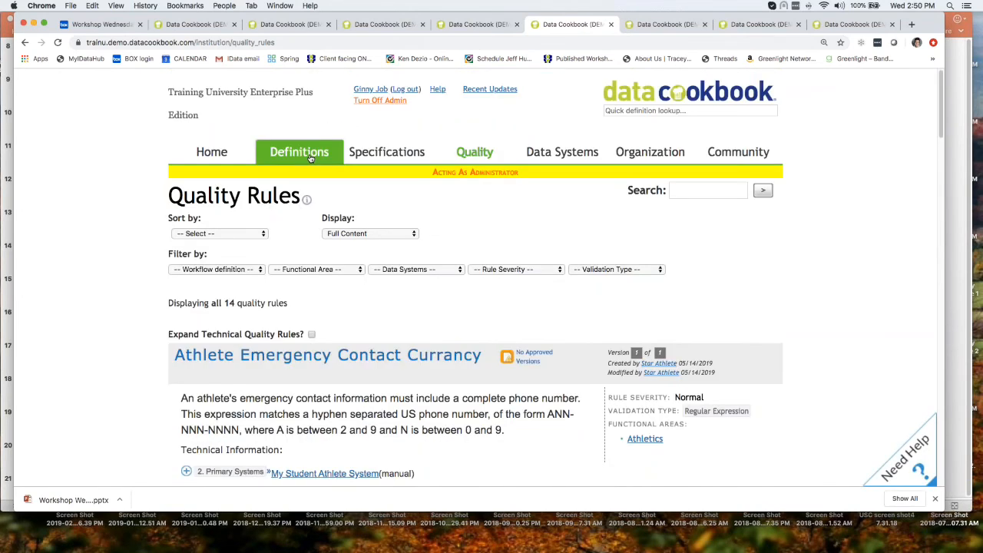
Look up 'emergency' among all definitions and open the emergency contact phone number definition's Quality Attributes section.
{"action": "mouse_move", "coordinate": [311, 159]}
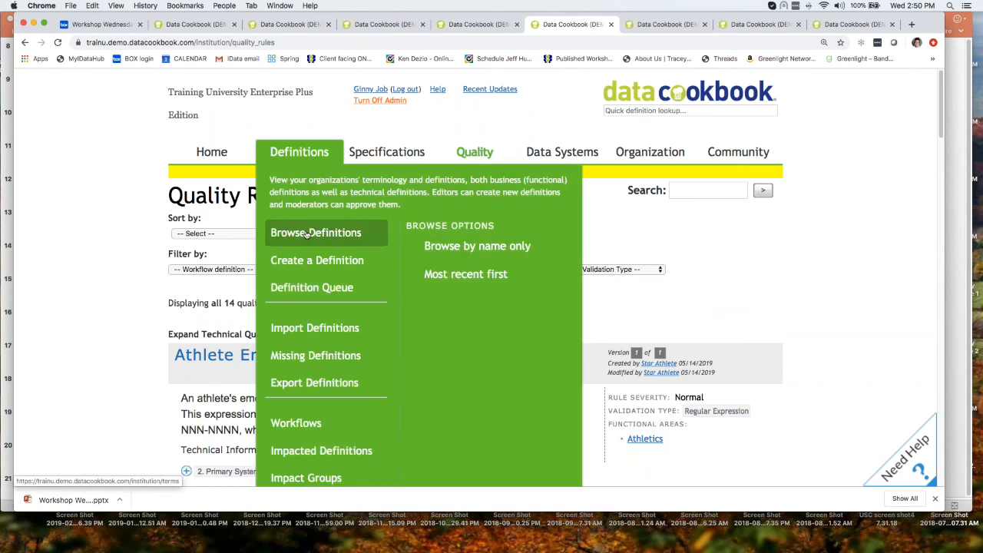
{"action": "left_click", "coordinate": [306, 235]}
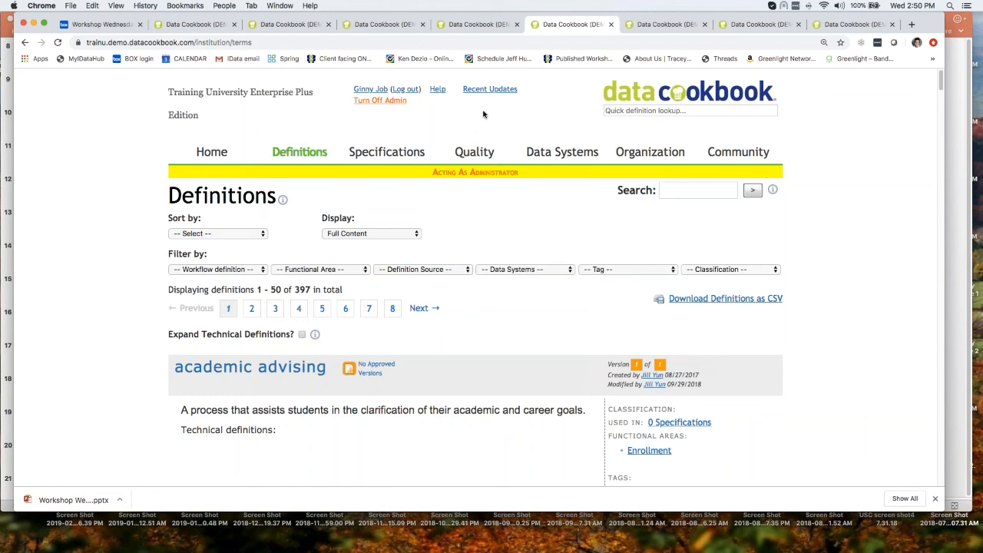
{"action": "left_click", "coordinate": [657, 110]}
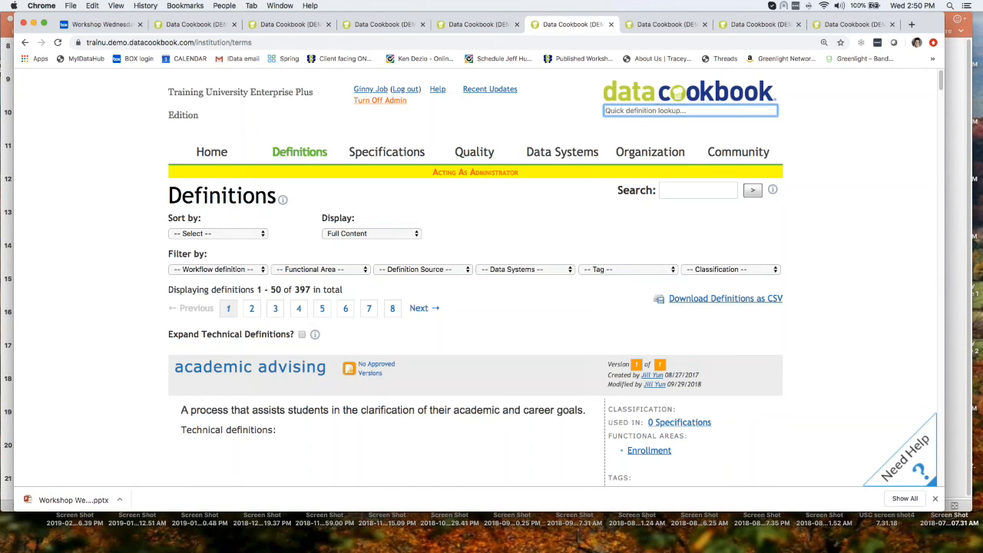
{"action": "key", "text": "super+Tab"}
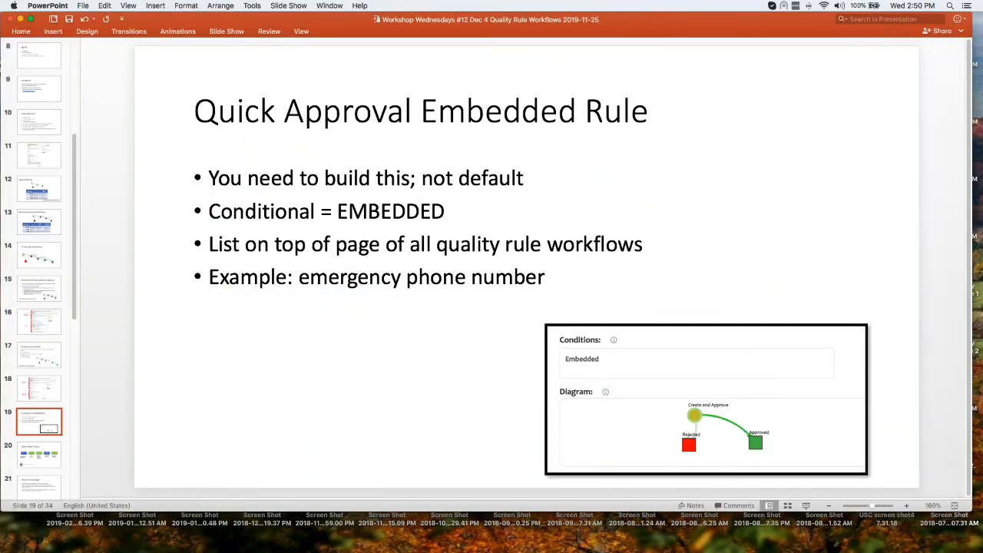
{"action": "key", "text": "super+Tab"}
{"action": "type", "text": "emergency"}
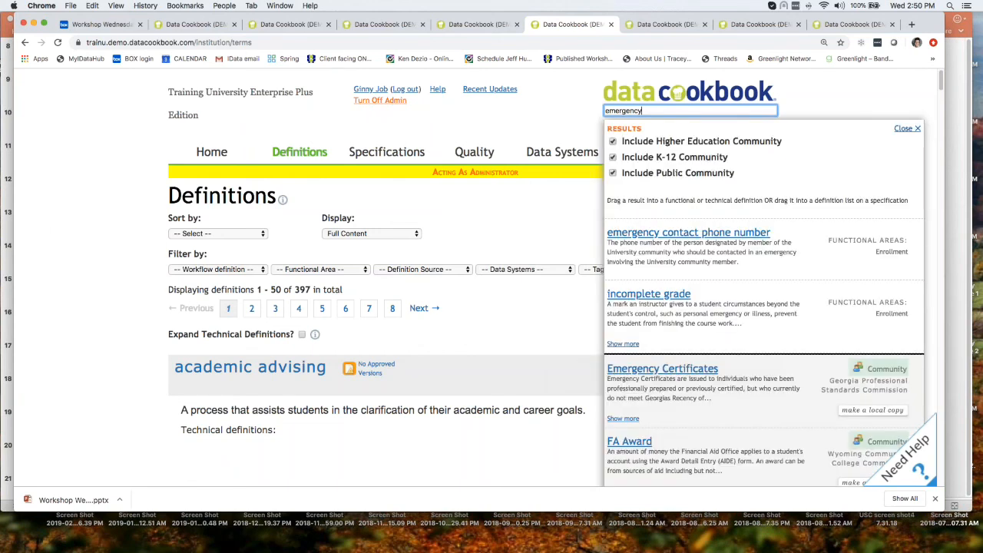
{"action": "left_click", "coordinate": [654, 236]}
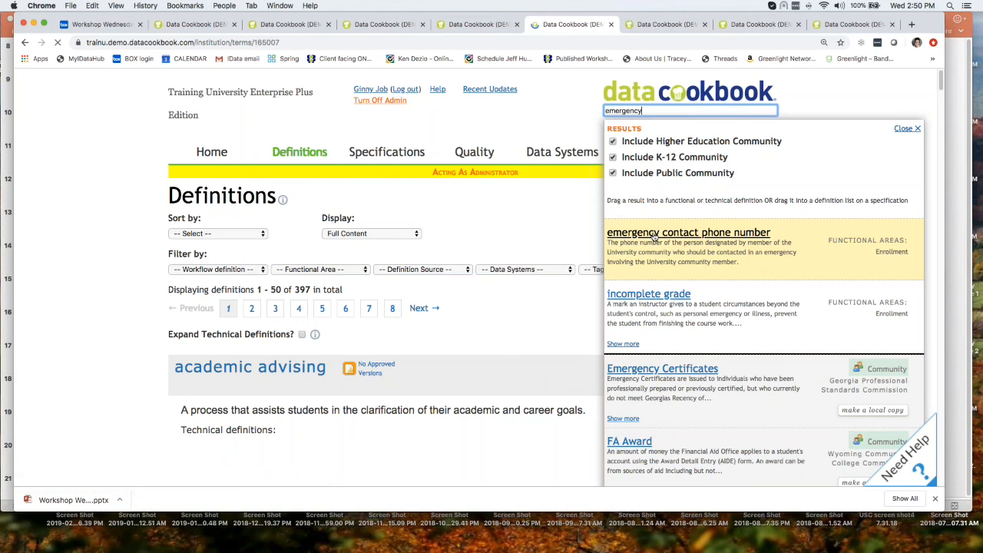
{"action": "scroll", "coordinate": [401, 381], "scroll_direction": "down", "scroll_amount": 2}
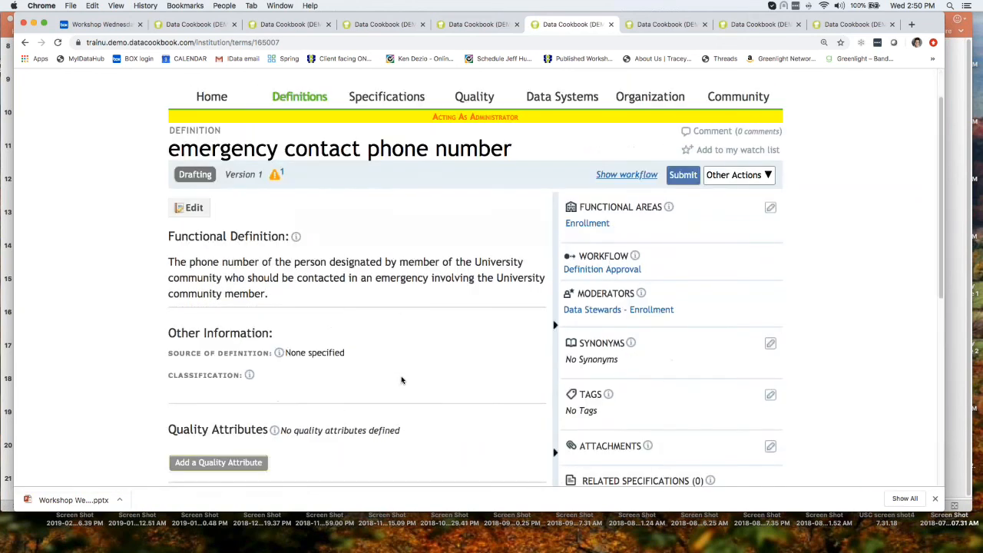
{"action": "scroll", "coordinate": [402, 379], "scroll_direction": "down", "scroll_amount": 1}
{"action": "scroll", "coordinate": [402, 376], "scroll_direction": "down", "scroll_amount": 5}
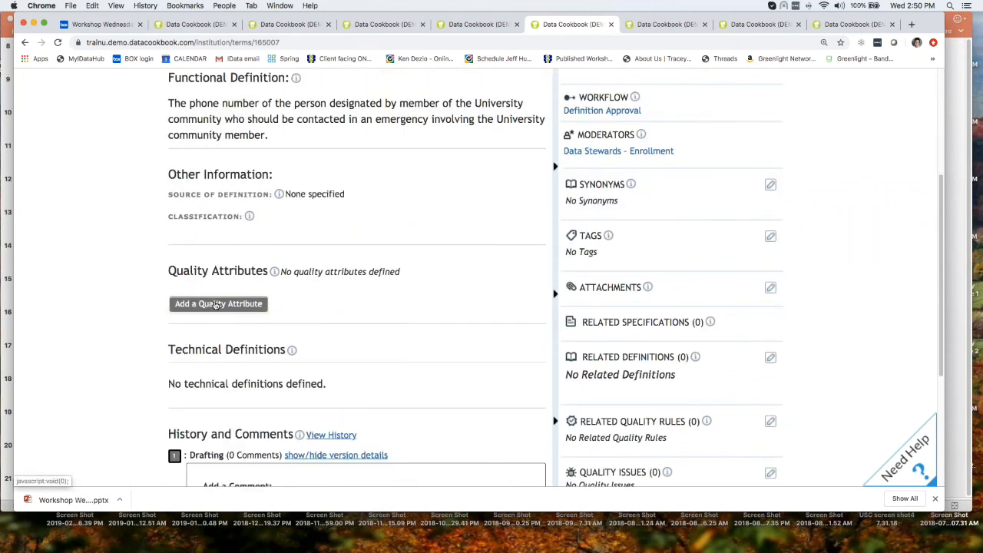
Add a Like Expression quality attribute with pattern xxx-xxx-xxxx.
{"action": "left_click", "coordinate": [217, 305]}
{"action": "left_click", "coordinate": [323, 374]}
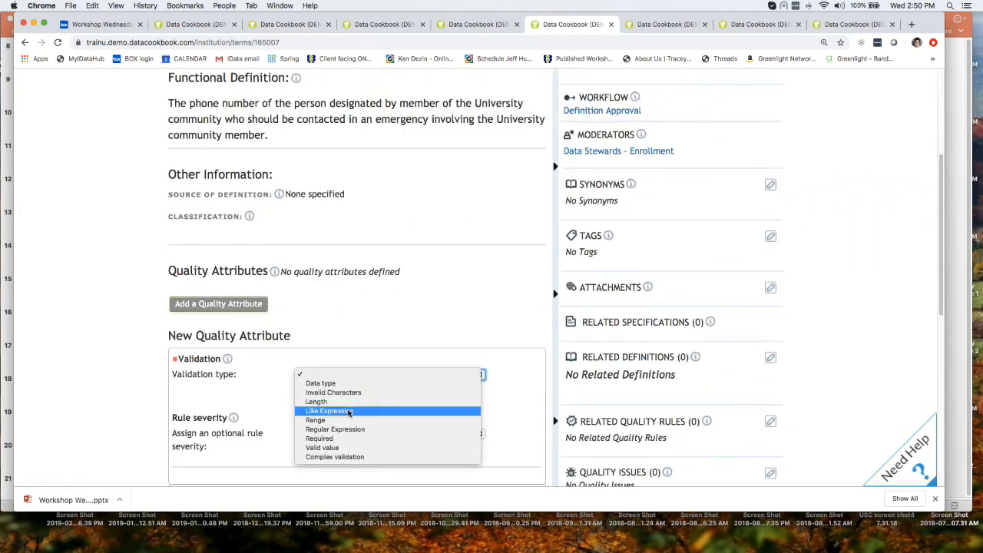
{"action": "left_click", "coordinate": [350, 411]}
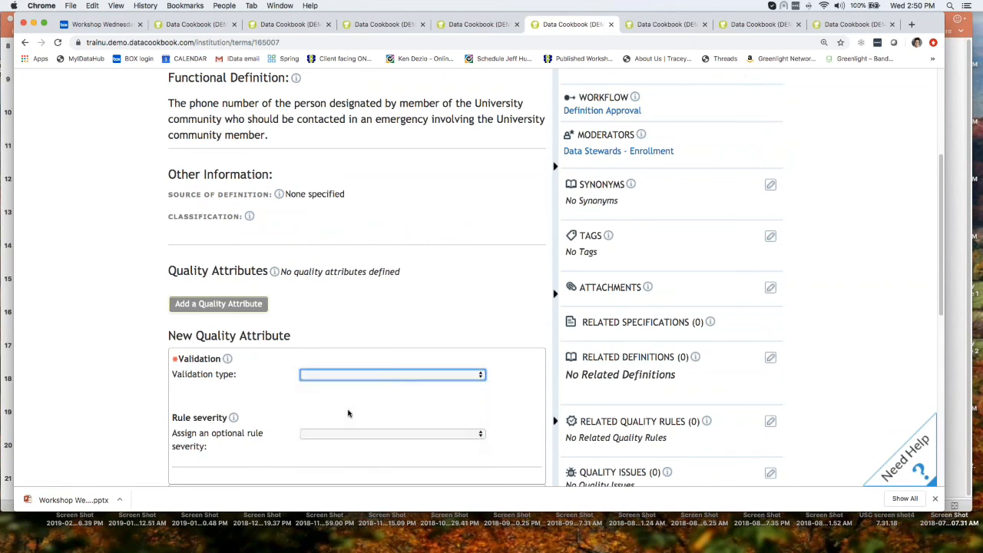
{"action": "left_click", "coordinate": [270, 430]}
{"action": "type", "text": "x"}
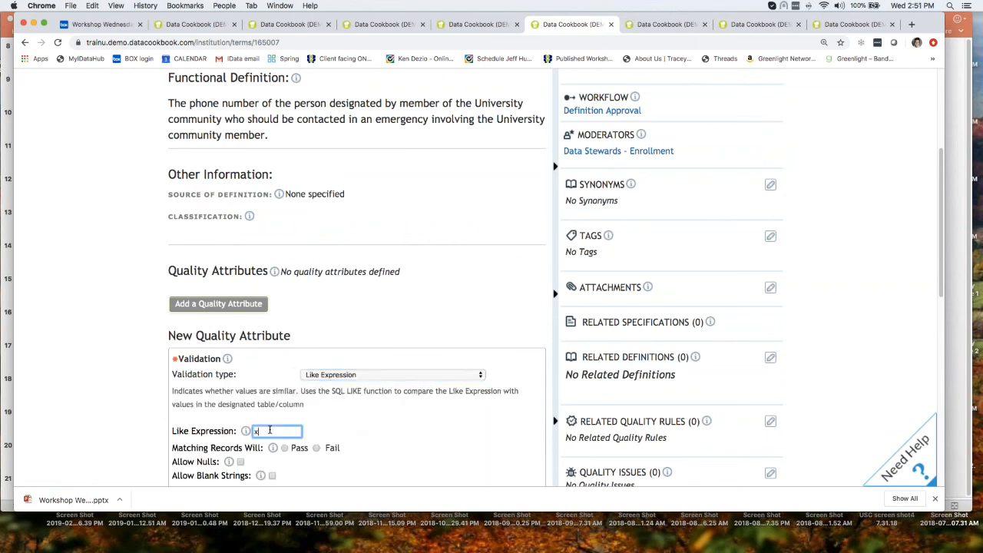
{"action": "type", "text": "xx-xxx-xxxx"}
{"action": "left_click", "coordinate": [419, 437]}
Make matching records pass, set rule severity to Normal, and save the attribute.
{"action": "scroll", "coordinate": [414, 437], "scroll_direction": "down", "scroll_amount": 2}
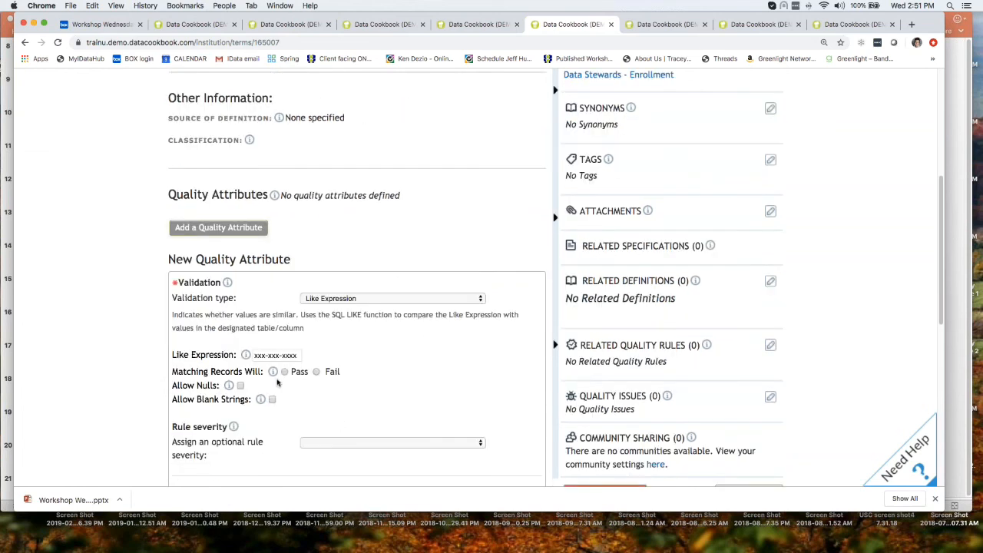
{"action": "left_click", "coordinate": [284, 372]}
{"action": "scroll", "coordinate": [324, 405], "scroll_direction": "down", "scroll_amount": 1}
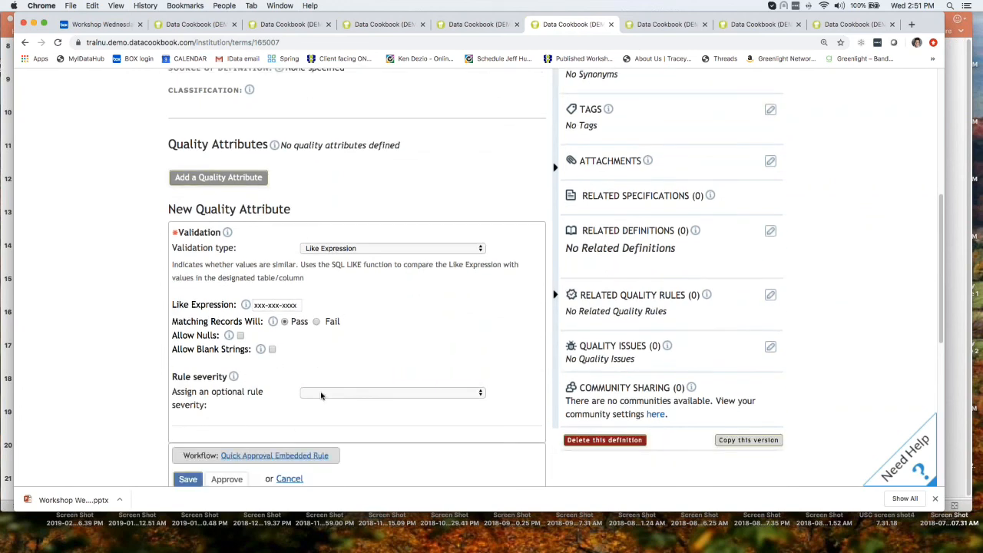
{"action": "left_click", "coordinate": [322, 393]}
{"action": "left_click", "coordinate": [281, 417]}
{"action": "scroll", "coordinate": [279, 418], "scroll_direction": "down", "scroll_amount": 5}
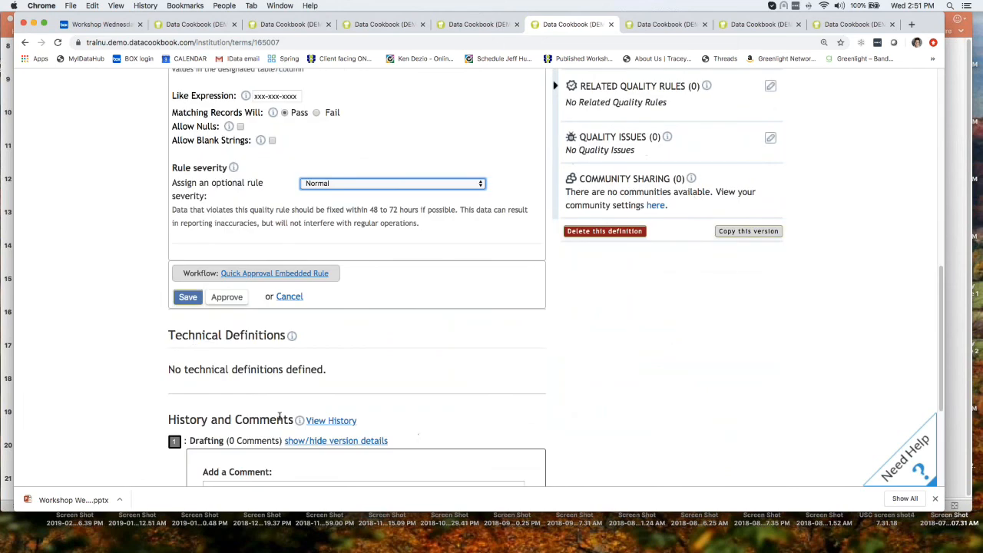
{"action": "left_click", "coordinate": [189, 298]}
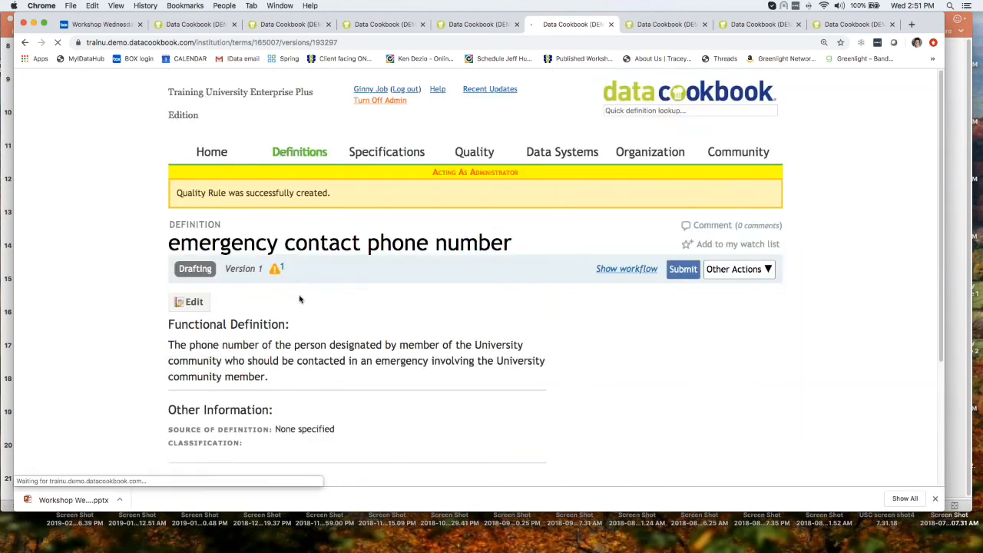
Open the Like Expression rule in a new tab and approve it in its Quick Approval Embedded Rule workflow.
{"action": "scroll", "coordinate": [324, 323], "scroll_direction": "down", "scroll_amount": 8}
{"action": "scroll", "coordinate": [324, 322], "scroll_direction": "down", "scroll_amount": 2}
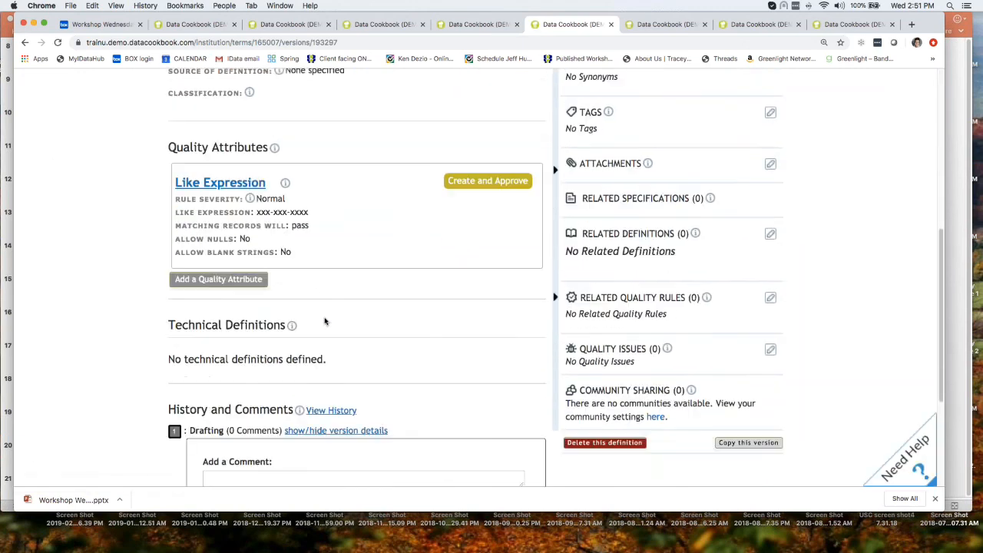
{"action": "scroll", "coordinate": [324, 321], "scroll_direction": "up", "scroll_amount": 5}
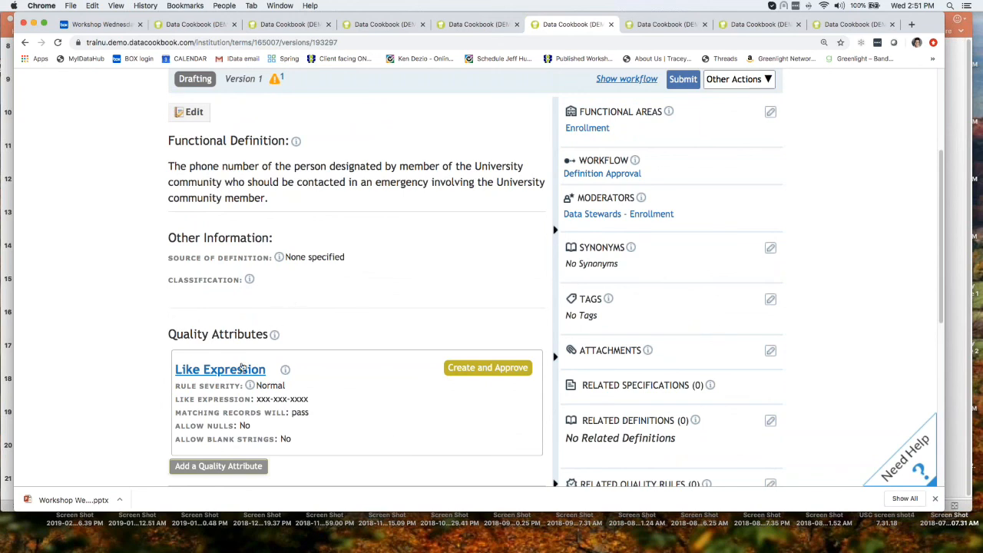
{"action": "right_click", "coordinate": [238, 373]}
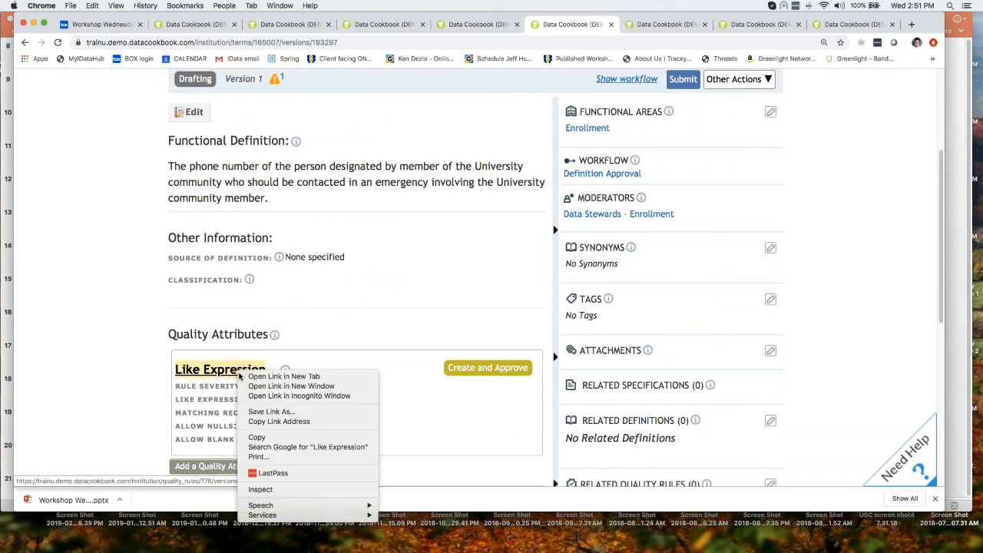
{"action": "left_click", "coordinate": [292, 376]}
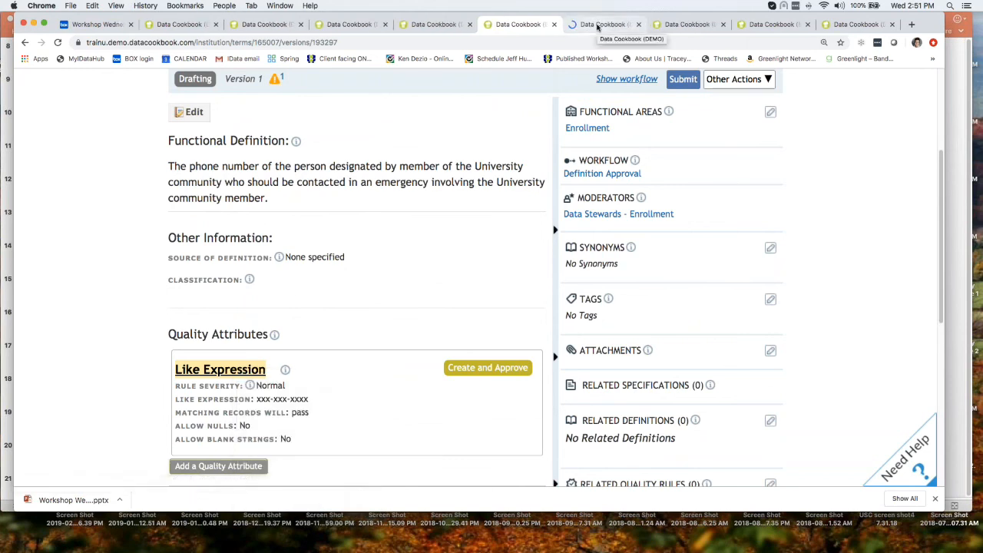
{"action": "left_click", "coordinate": [598, 25]}
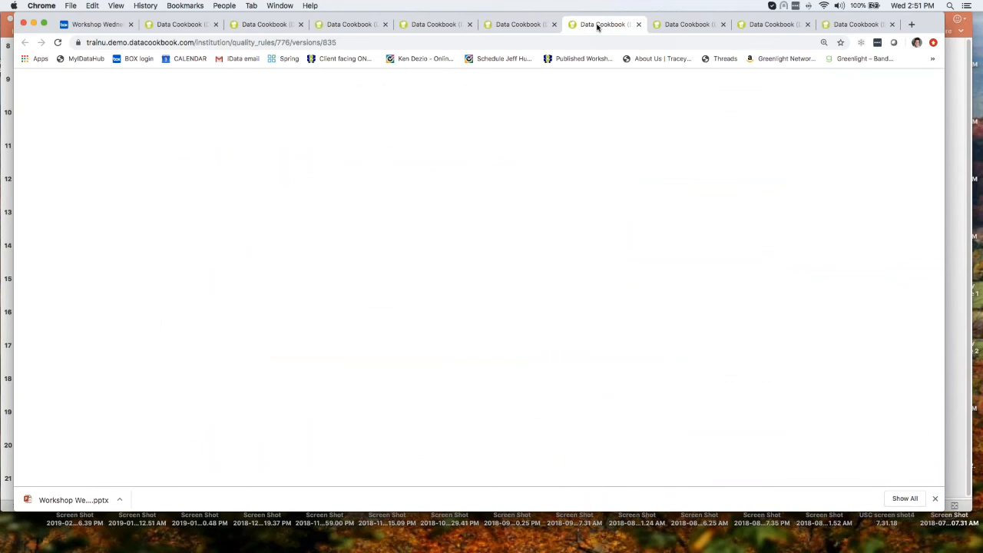
{"action": "left_click", "coordinate": [663, 252]}
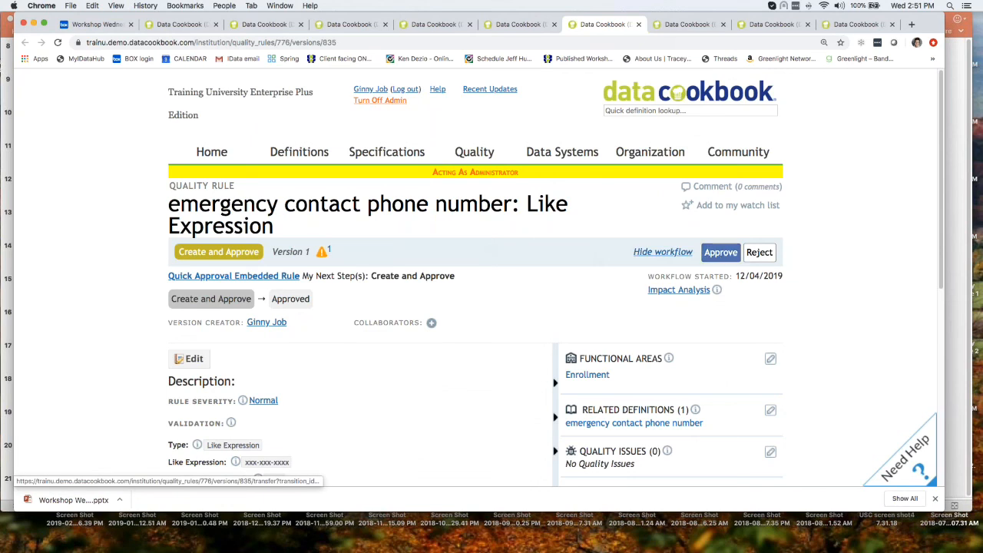
{"action": "left_click", "coordinate": [721, 254]}
{"action": "left_click", "coordinate": [301, 248]}
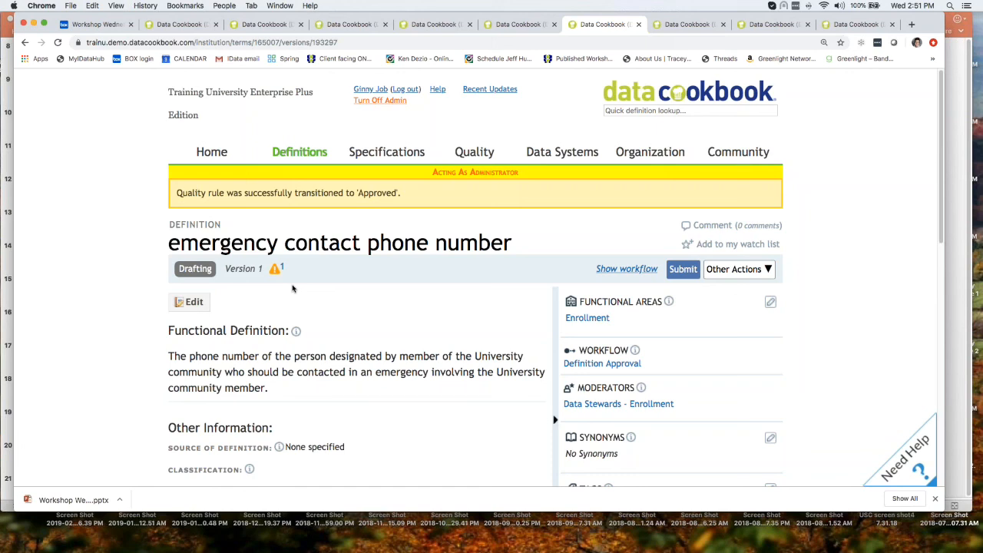
{"action": "left_click", "coordinate": [627, 269]}
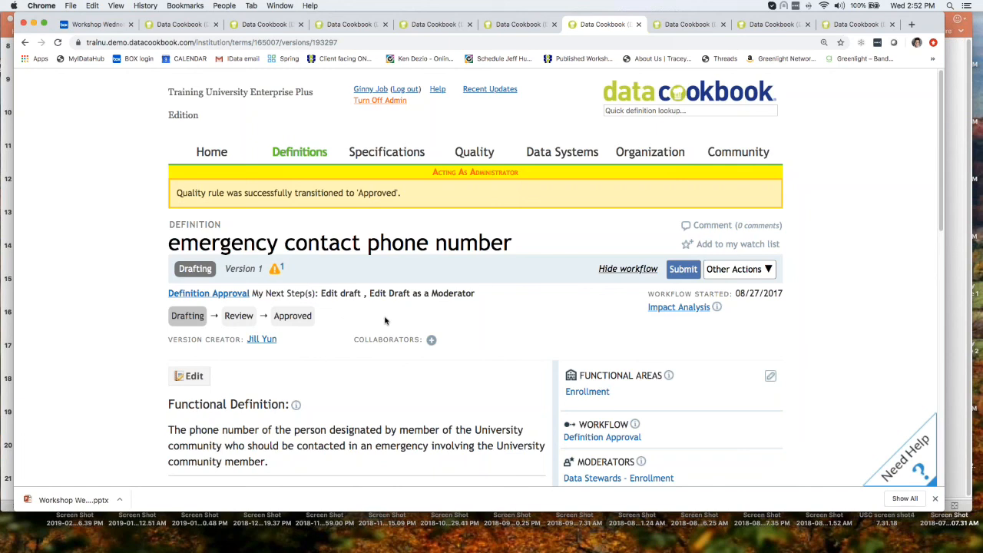
{"action": "left_click", "coordinate": [627, 269]}
{"action": "scroll", "coordinate": [474, 318], "scroll_direction": "down", "scroll_amount": 5}
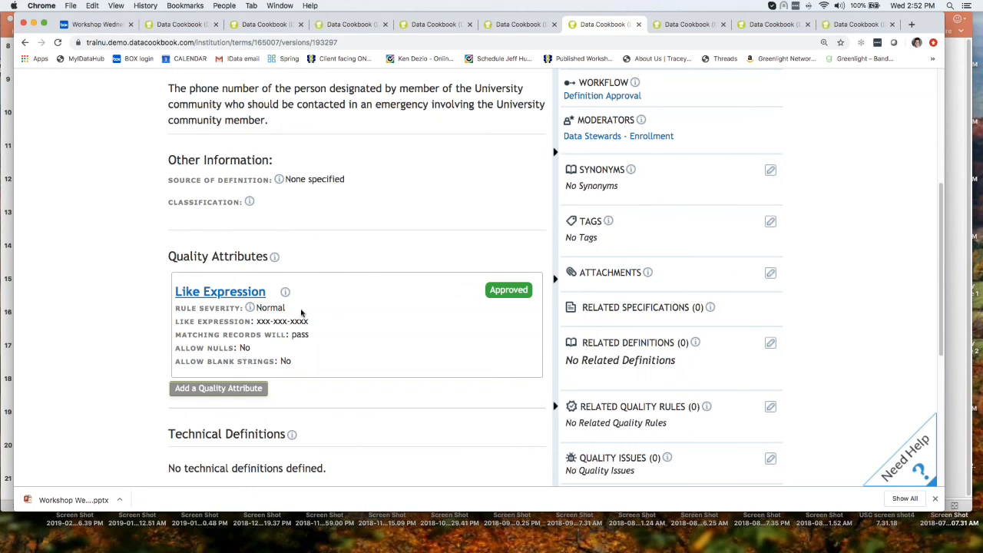
{"action": "scroll", "coordinate": [338, 323], "scroll_direction": "up", "scroll_amount": 5}
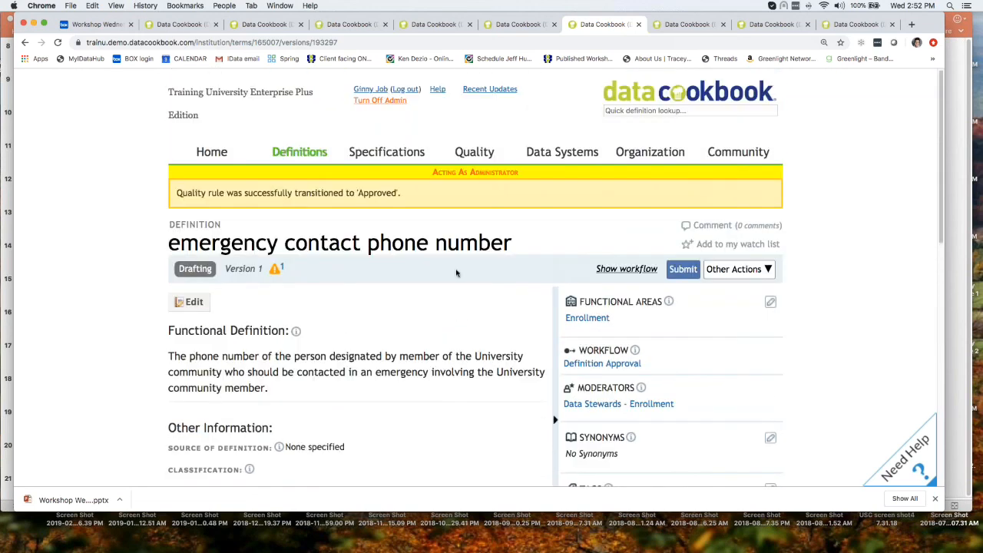
{"action": "mouse_move", "coordinate": [577, 161]}
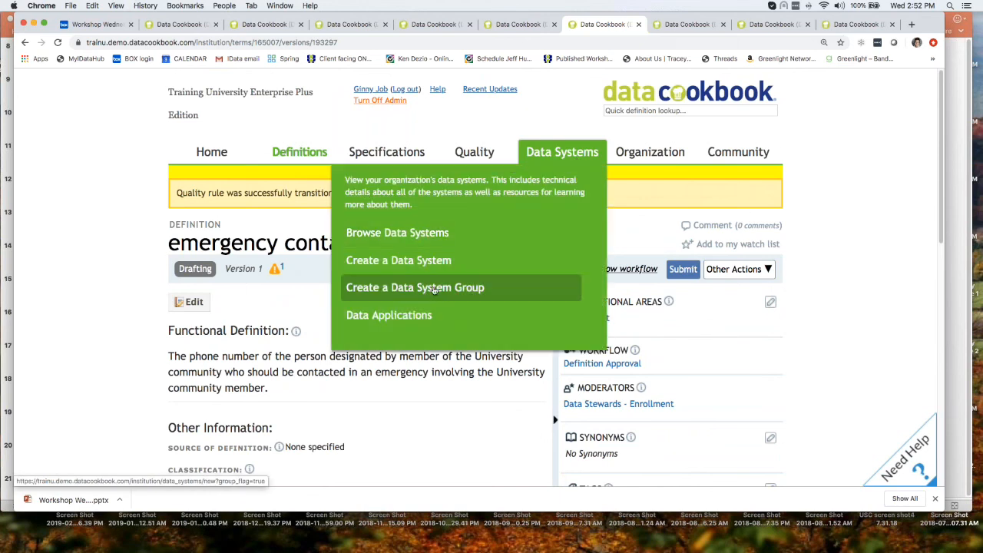
List workflow definitions filtered to the Quality Rule Approval type and scroll through them.
{"action": "mouse_move", "coordinate": [667, 162]}
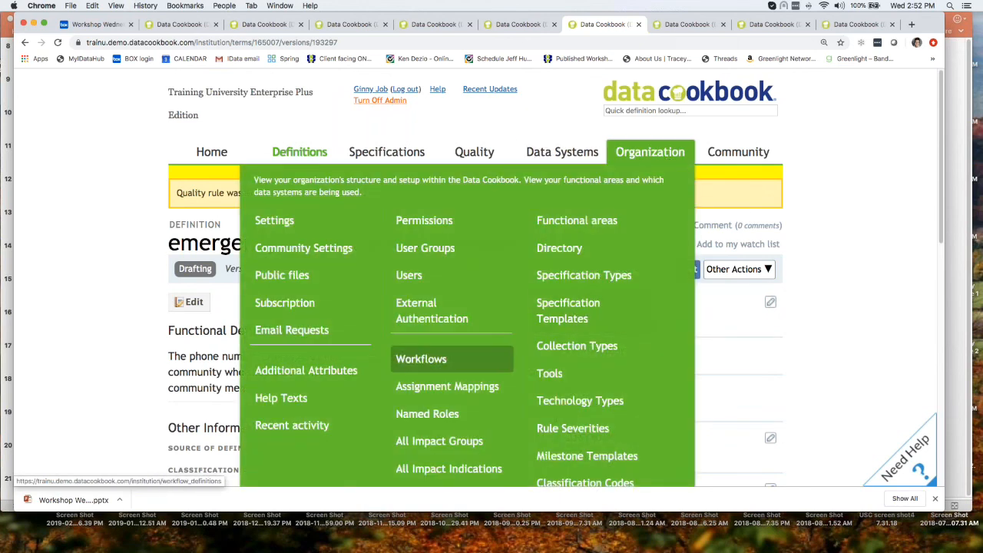
{"action": "left_click", "coordinate": [411, 366]}
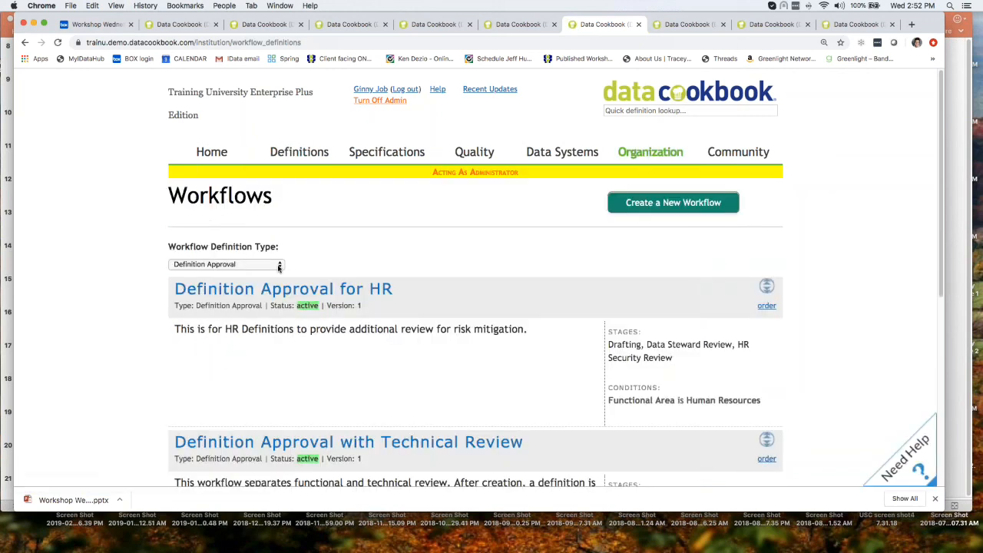
{"action": "left_click", "coordinate": [279, 265]}
{"action": "left_click", "coordinate": [259, 301]}
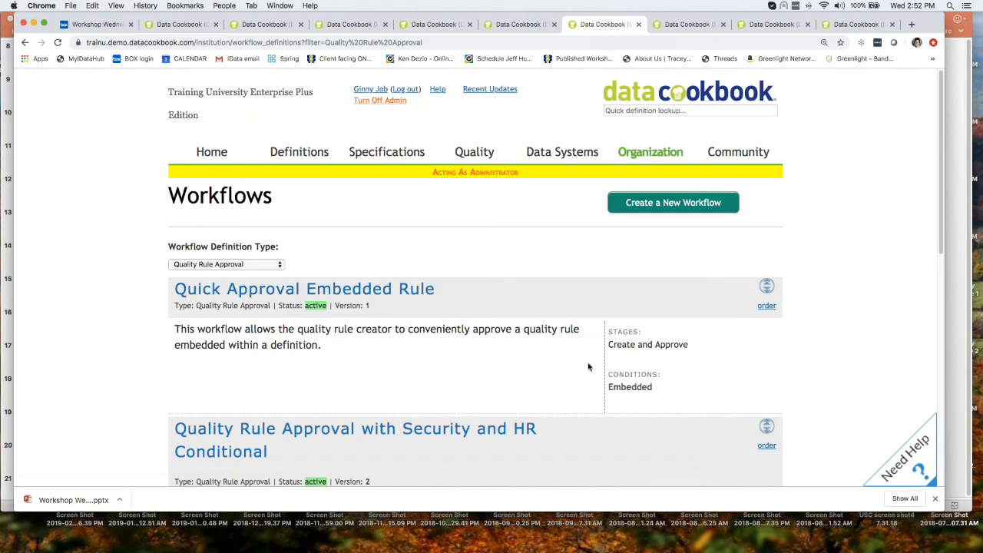
{"action": "scroll", "coordinate": [510, 356], "scroll_direction": "down", "scroll_amount": 3}
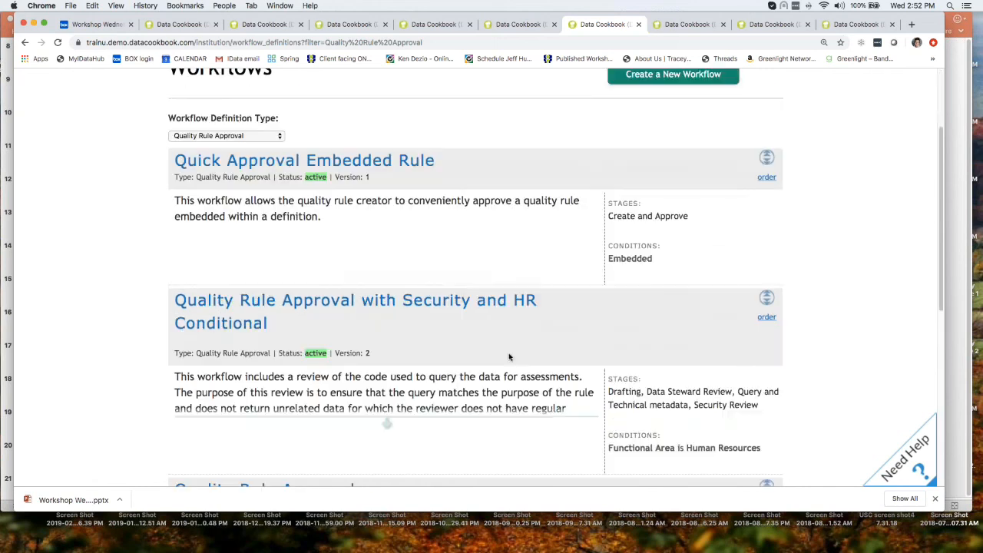
{"action": "scroll", "coordinate": [705, 294], "scroll_direction": "down", "scroll_amount": 4}
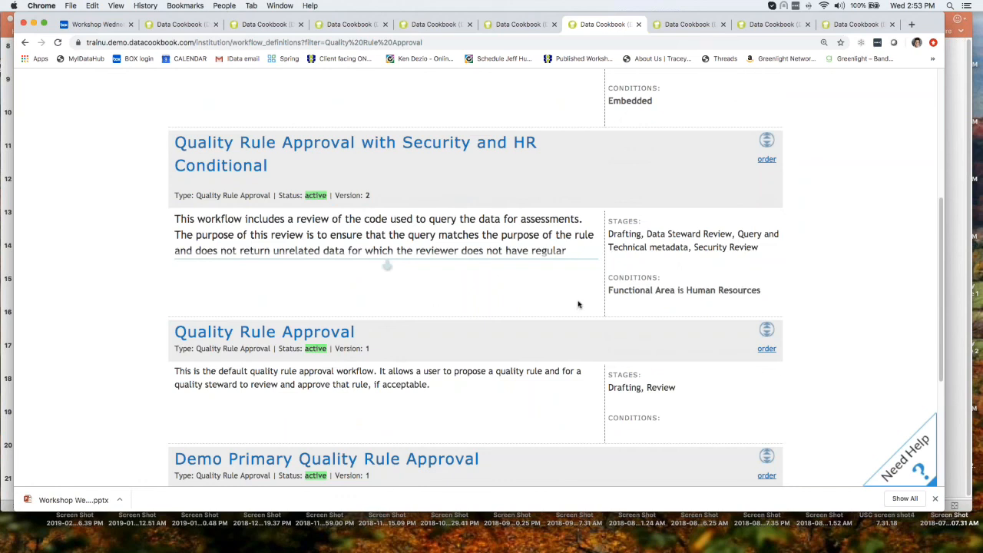
{"action": "scroll", "coordinate": [461, 261], "scroll_direction": "down", "scroll_amount": 3}
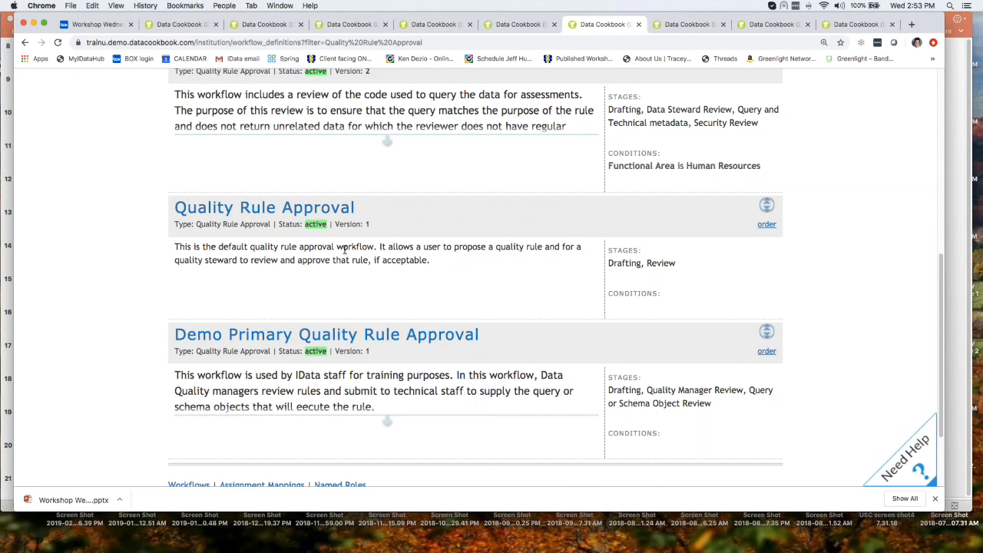
{"action": "scroll", "coordinate": [374, 279], "scroll_direction": "up", "scroll_amount": 5}
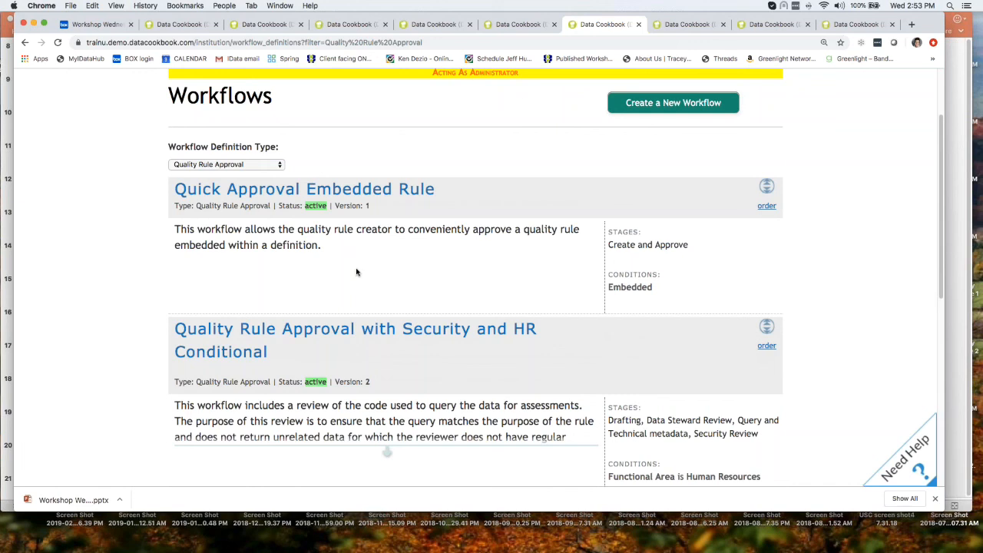
{"action": "scroll", "coordinate": [356, 272], "scroll_direction": "up", "scroll_amount": 2}
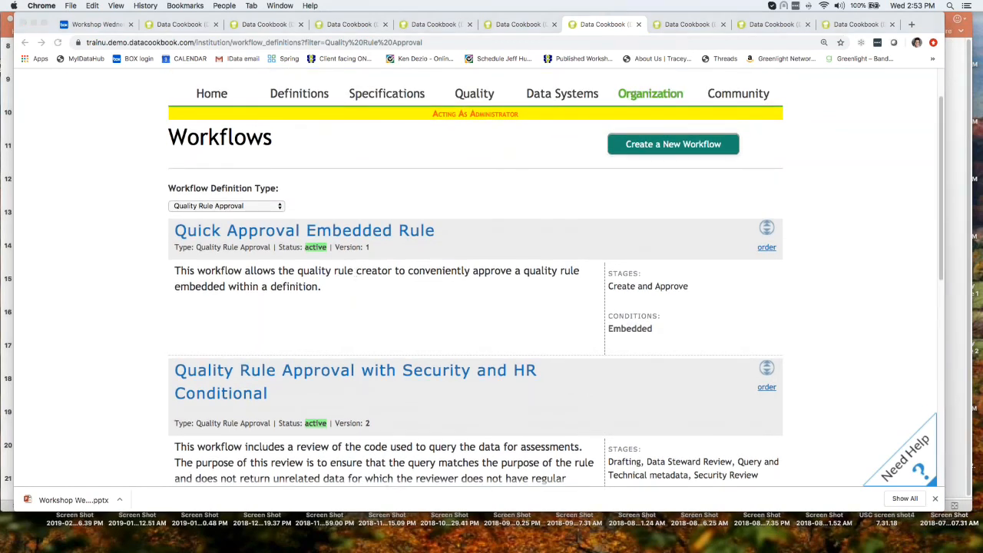
In PowerPoint, advance past Quality Program Process to slide 21, 'What about Knowledge?'.
{"action": "key", "text": "super+Tab"}
{"action": "left_click", "coordinate": [38, 463]}
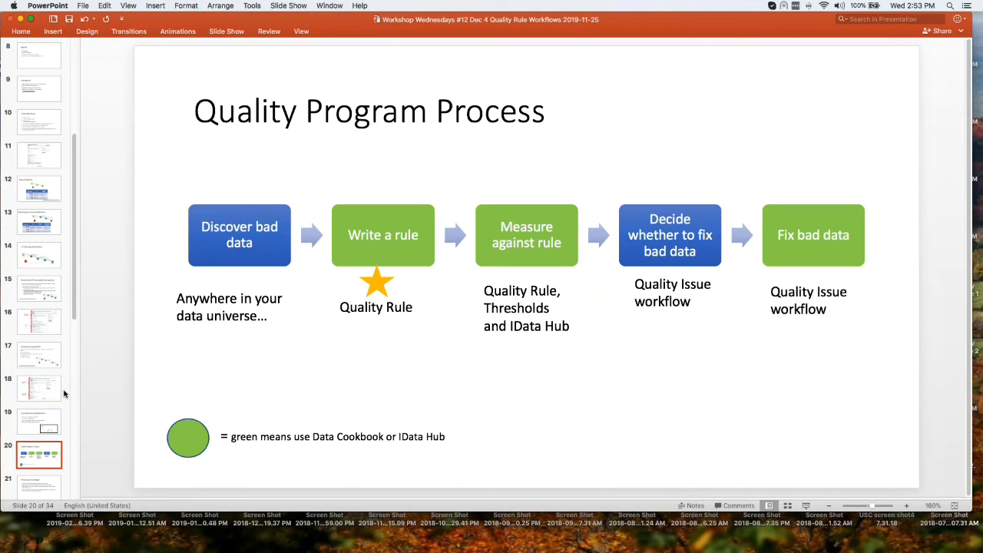
{"action": "scroll", "coordinate": [66, 389], "scroll_direction": "down", "scroll_amount": 5}
{"action": "left_click", "coordinate": [51, 317]}
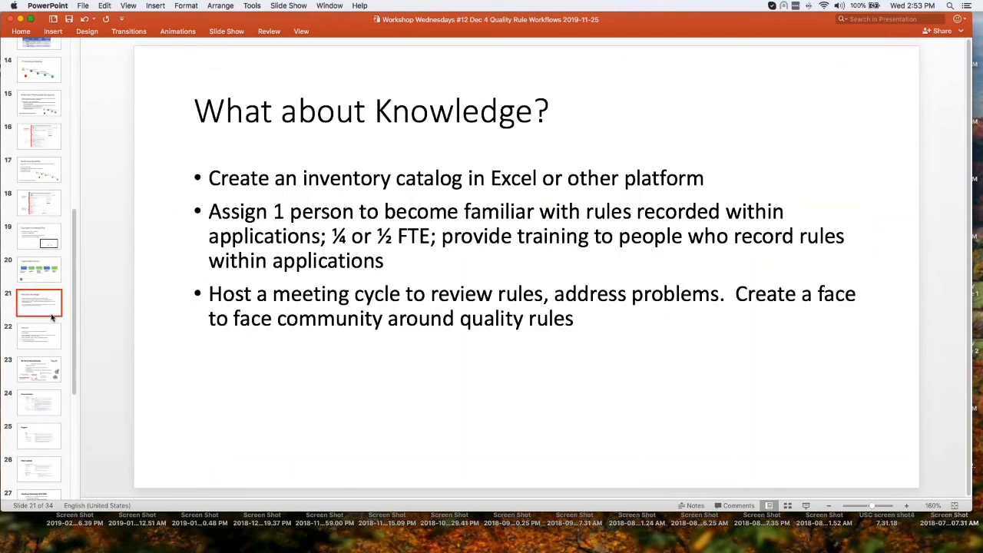